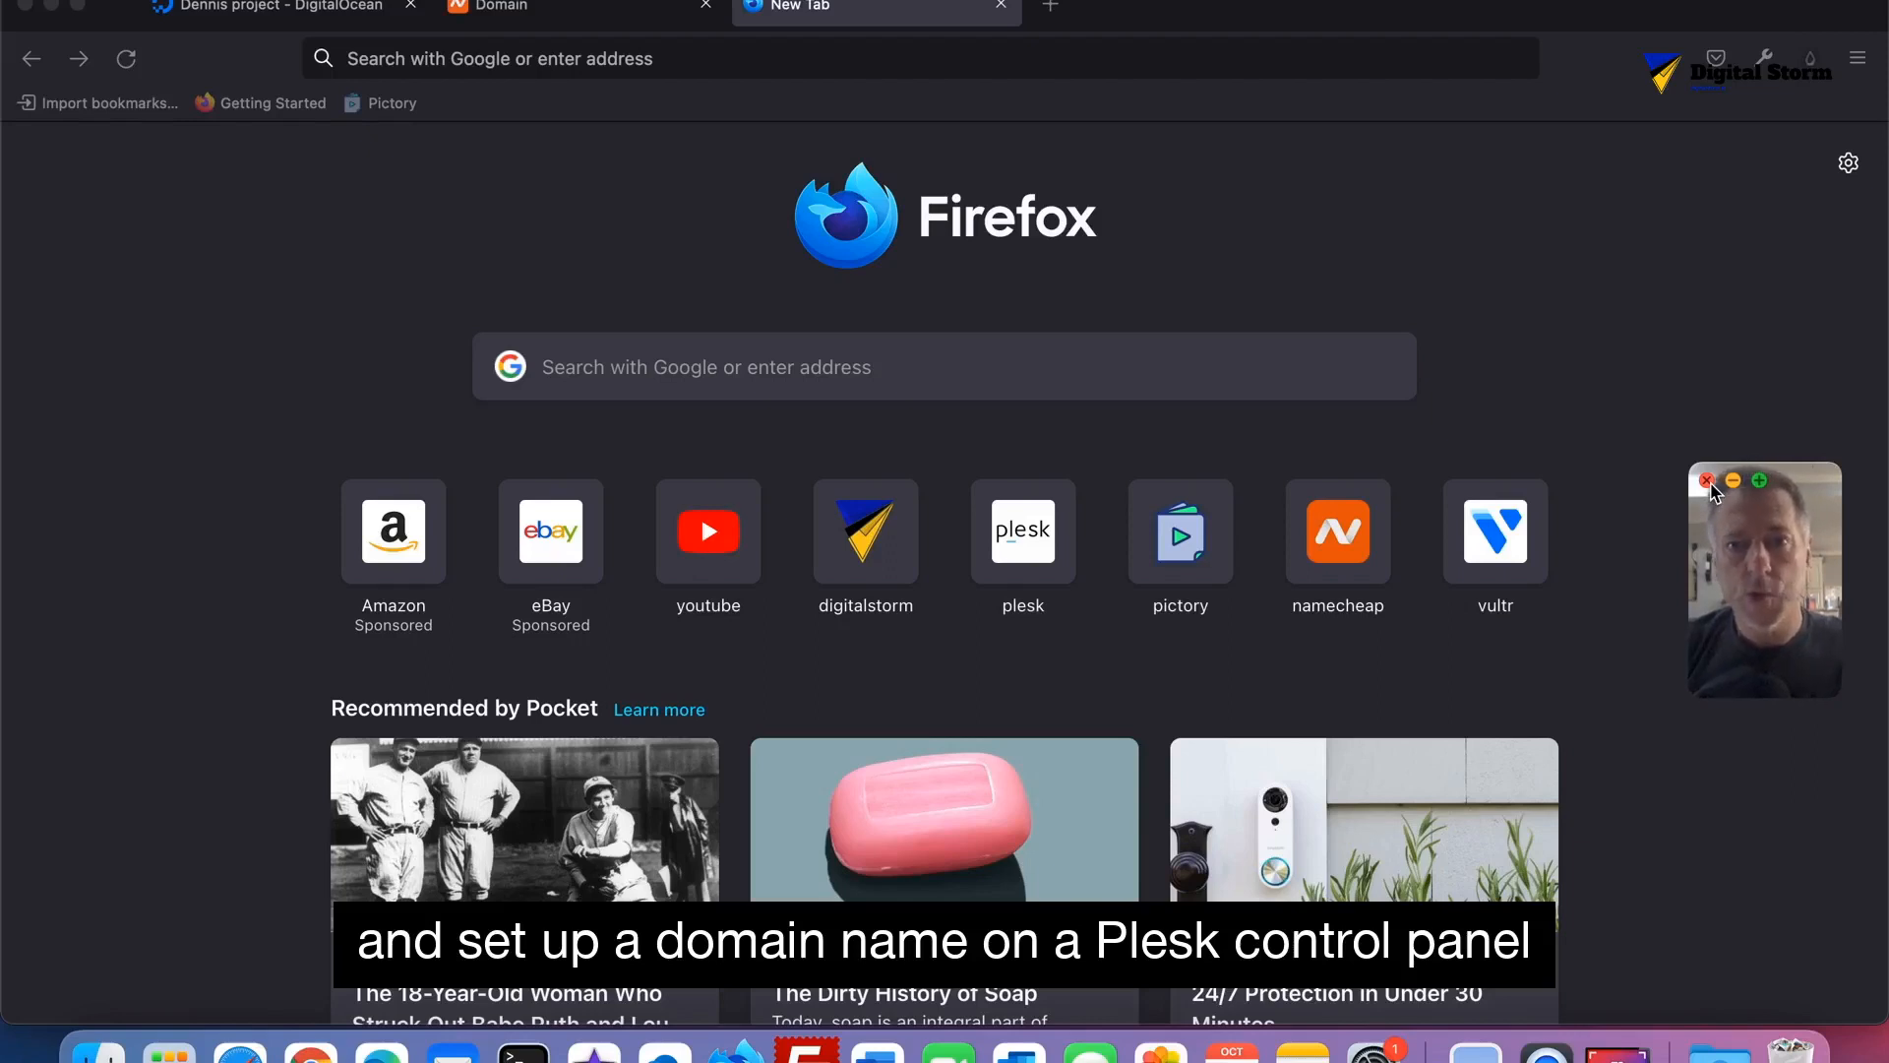
click(1720, 483)
click(1707, 481)
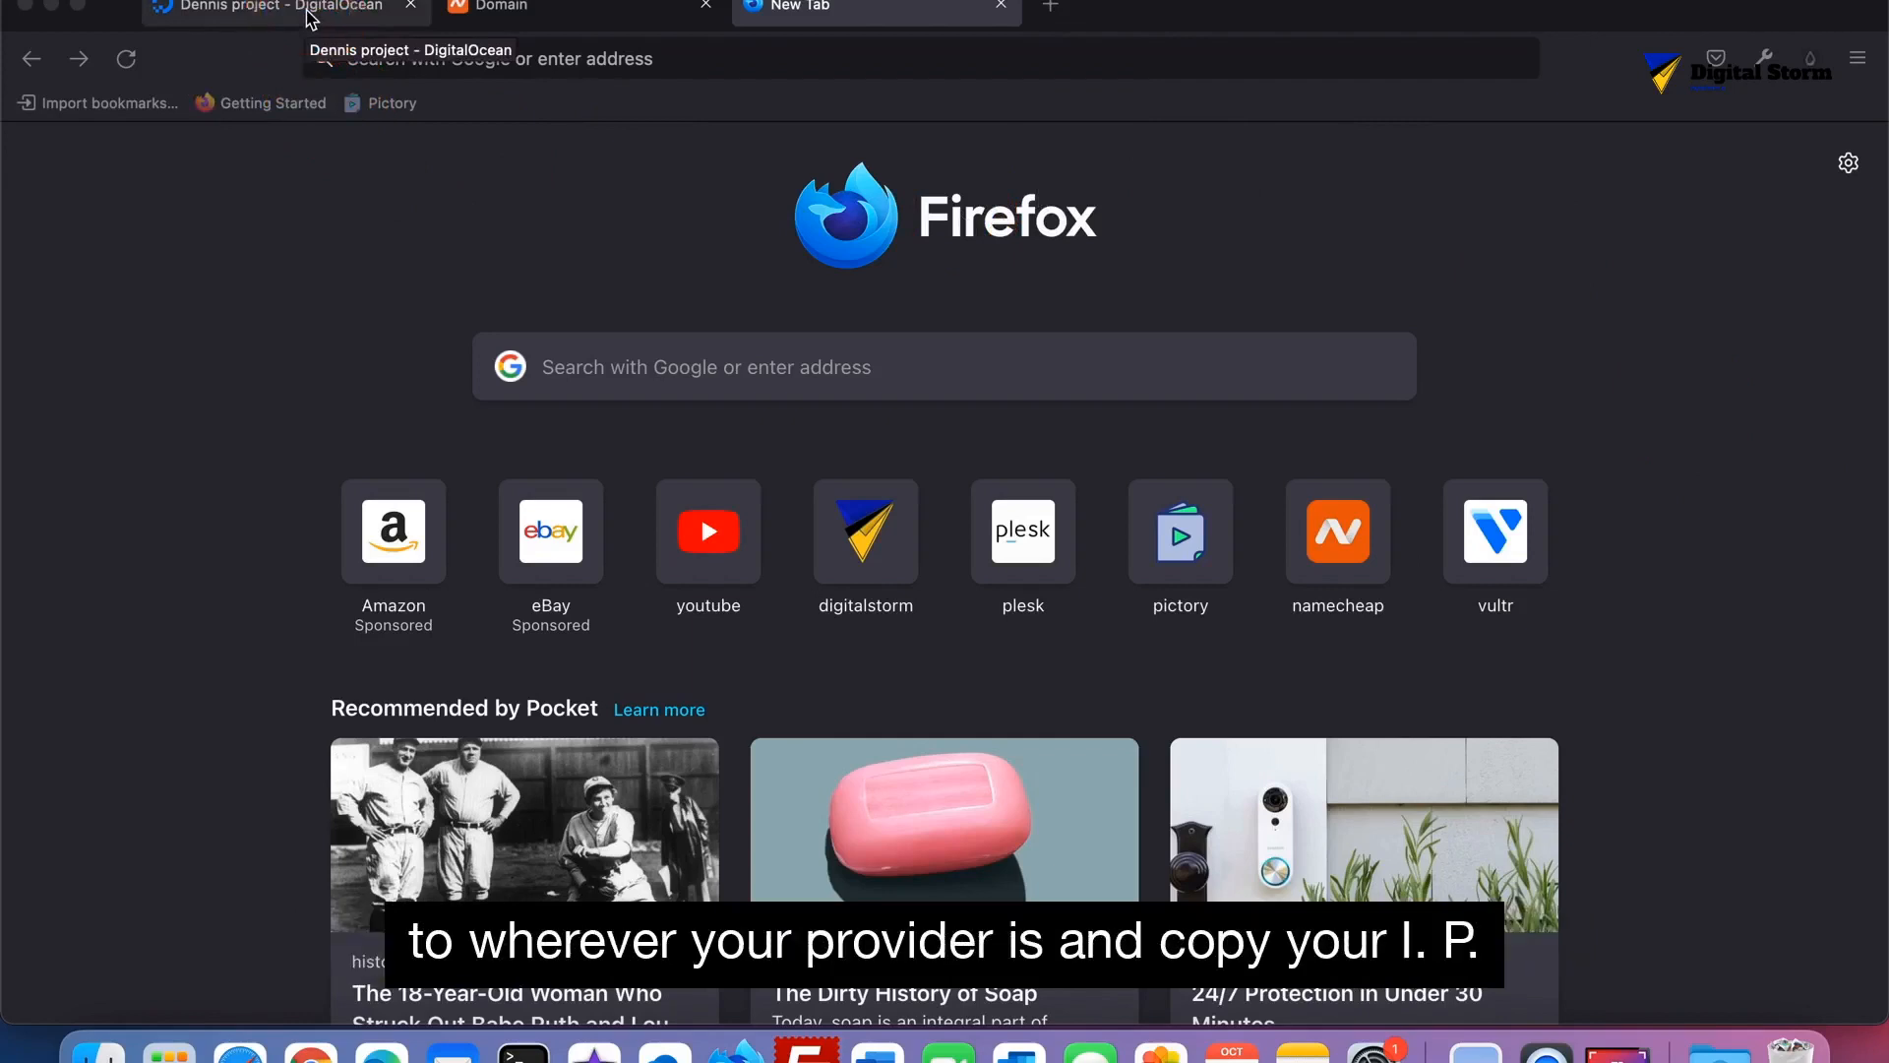
Copy the droplet's public IP address from DigitalOcean and open 137.184.19.234:8443 in the empty browser tab
click(311, 18)
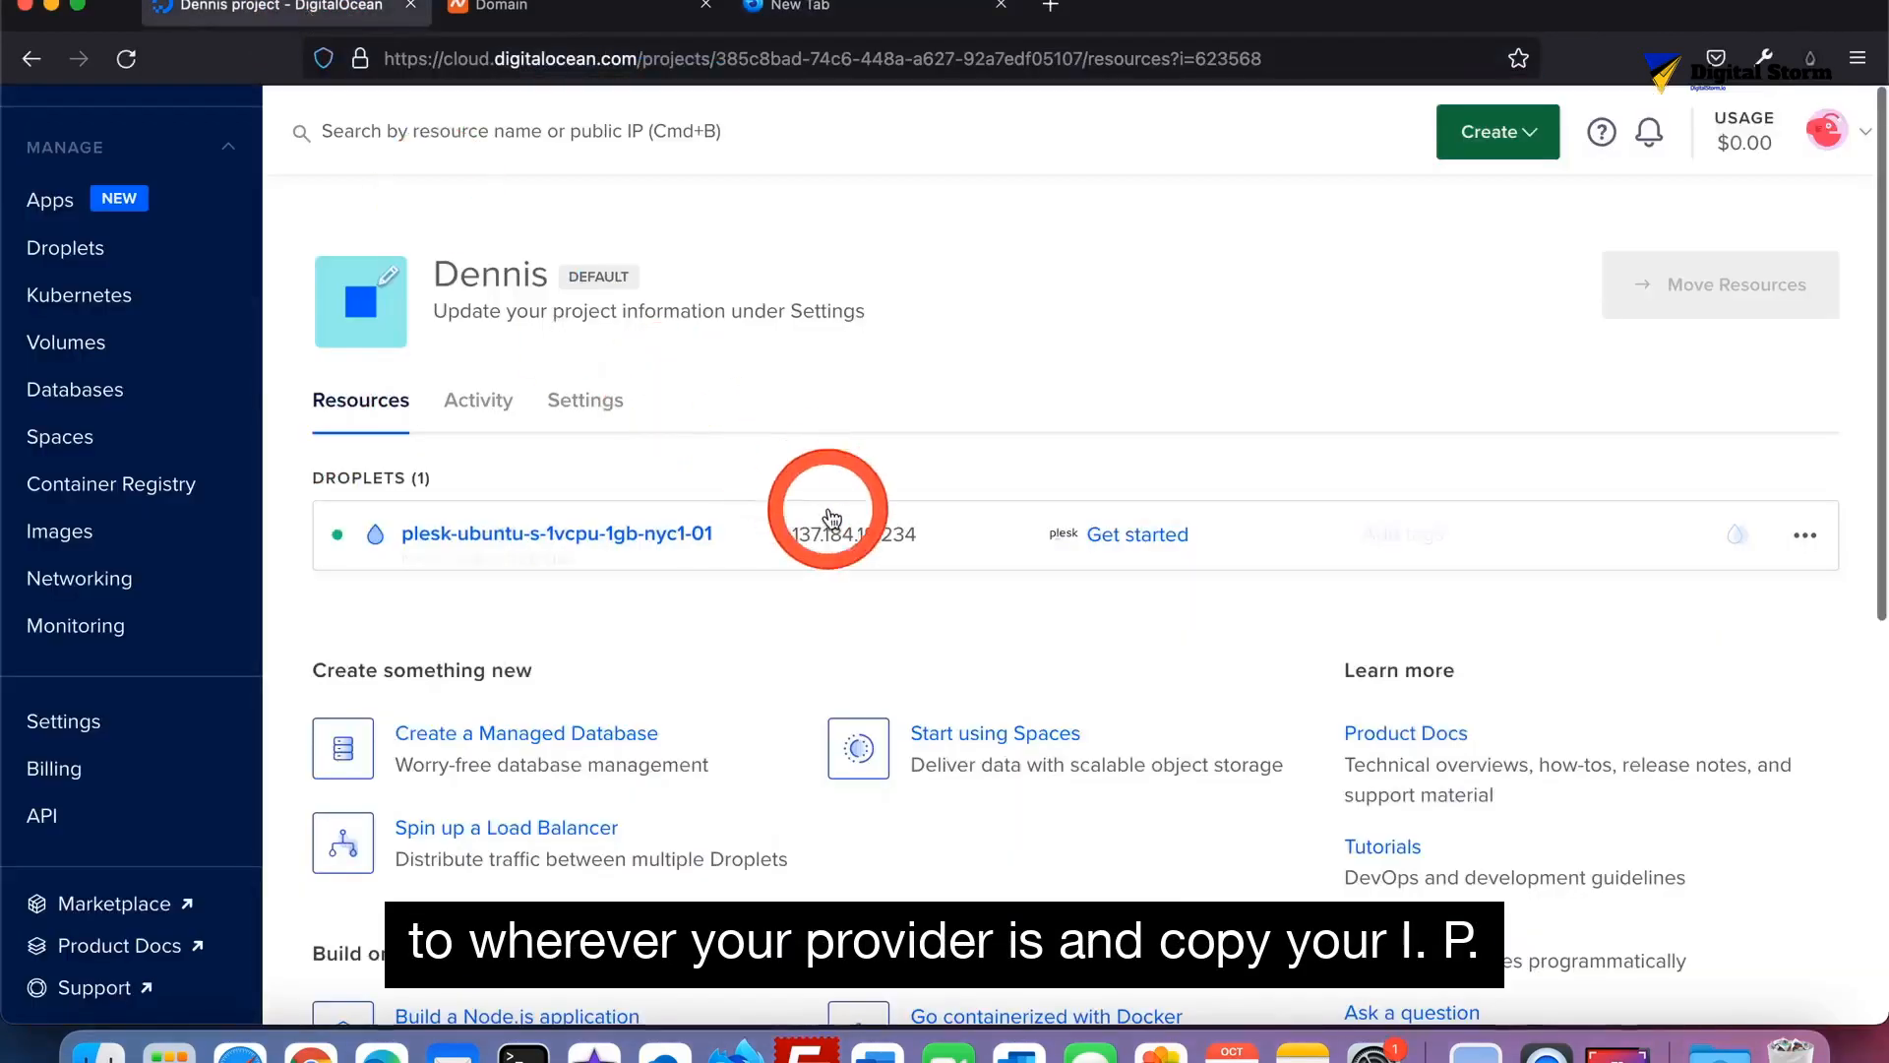
click(829, 538)
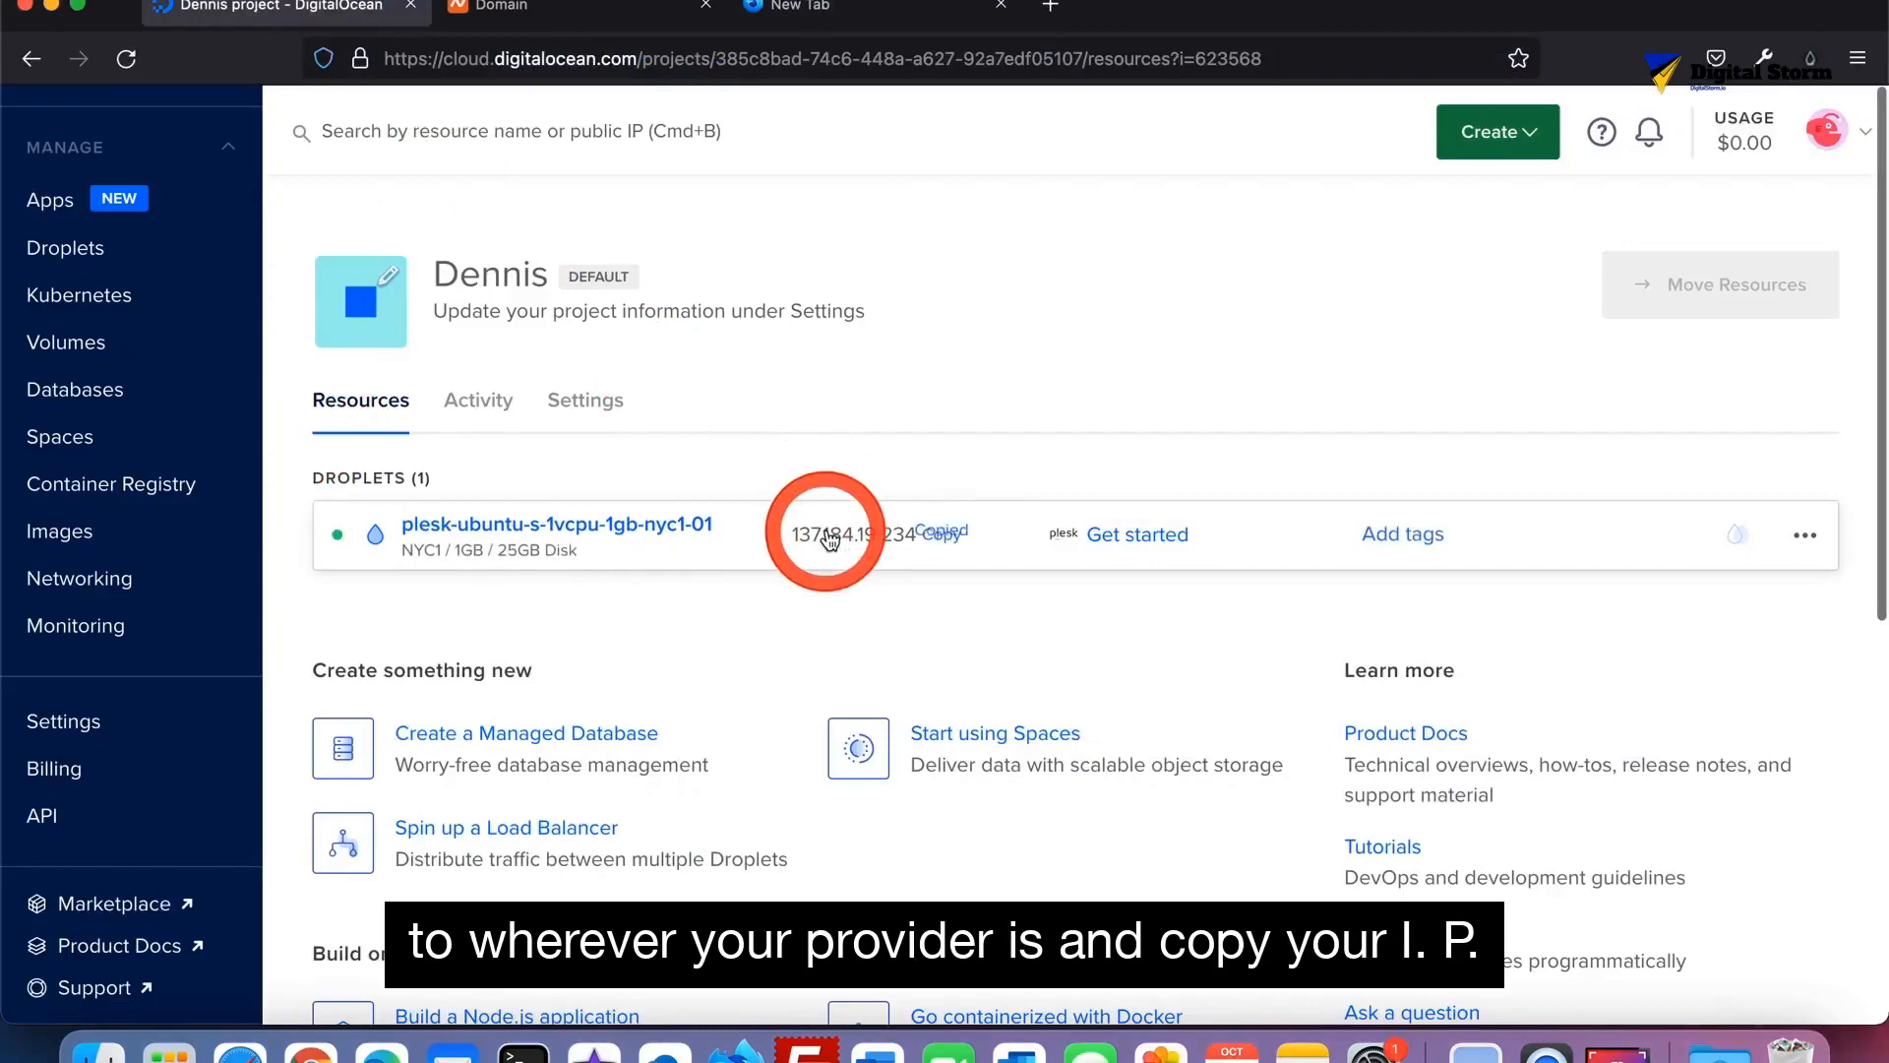
click(871, 8)
click(794, 50)
right_click(792, 51)
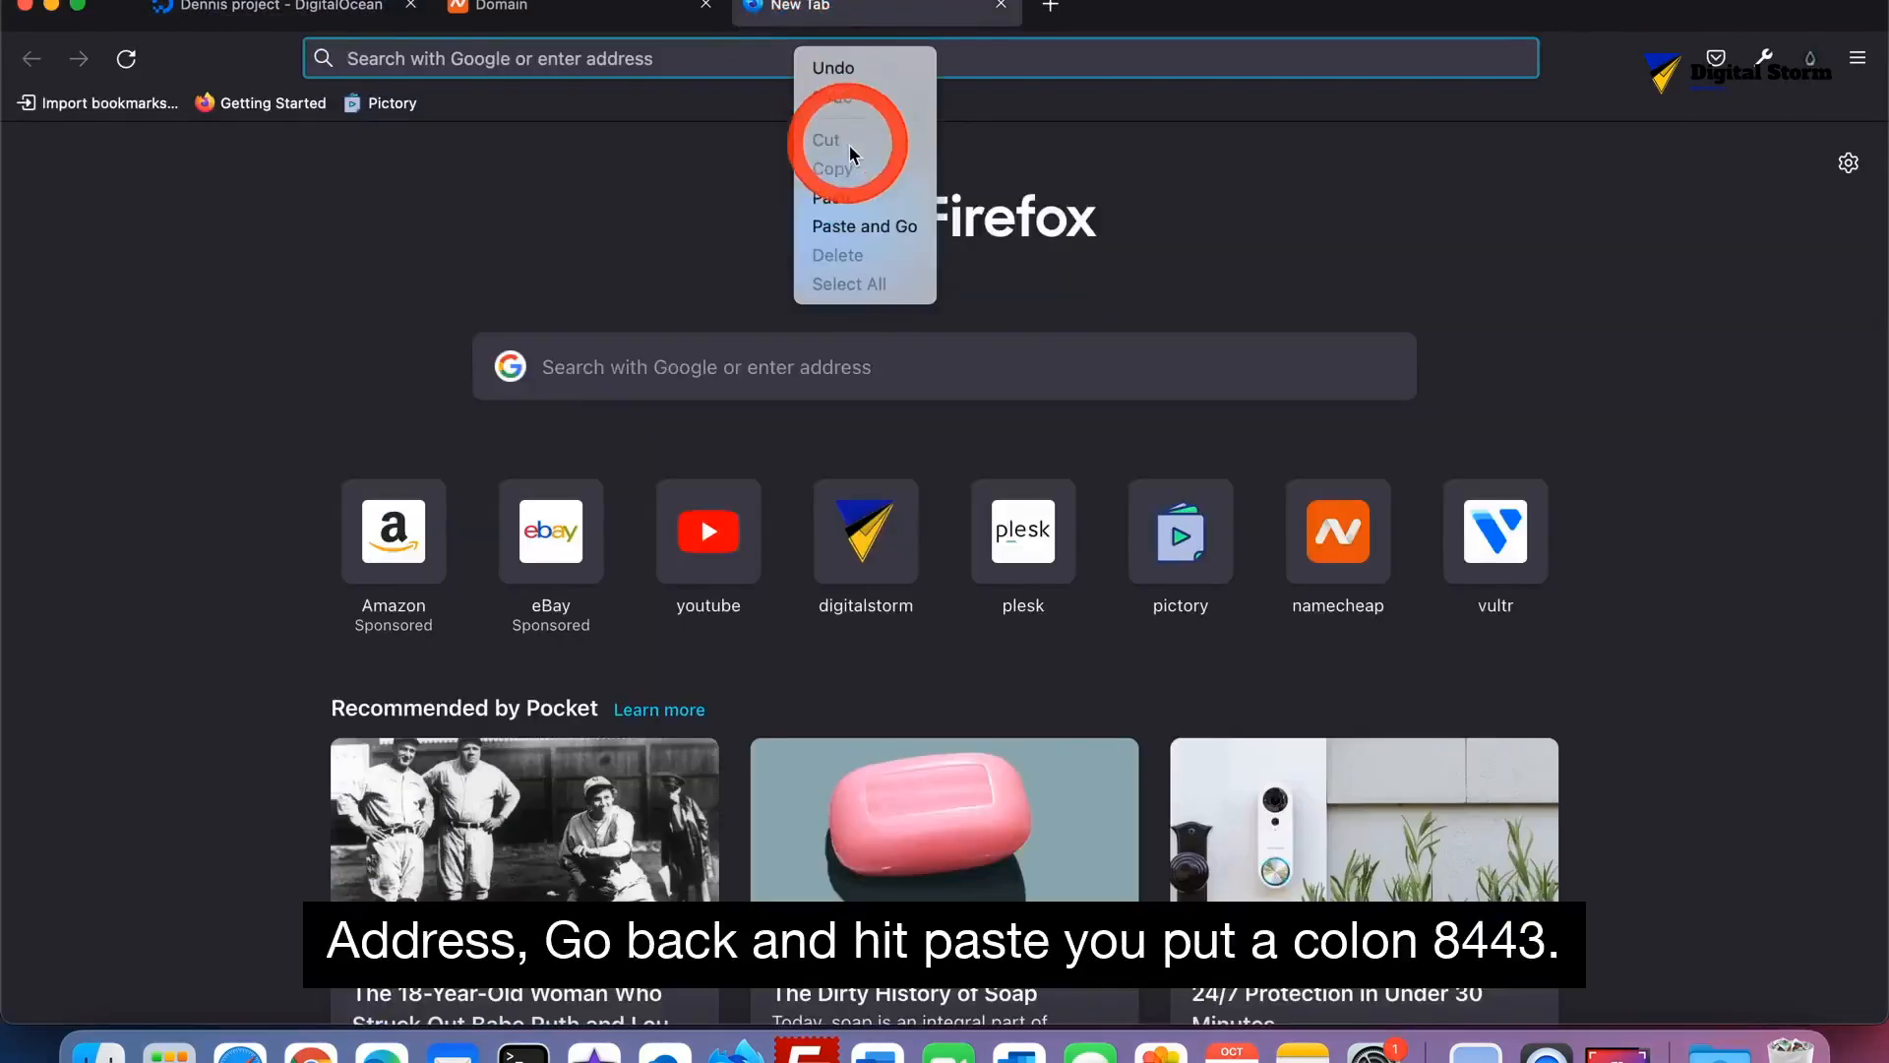
click(842, 197)
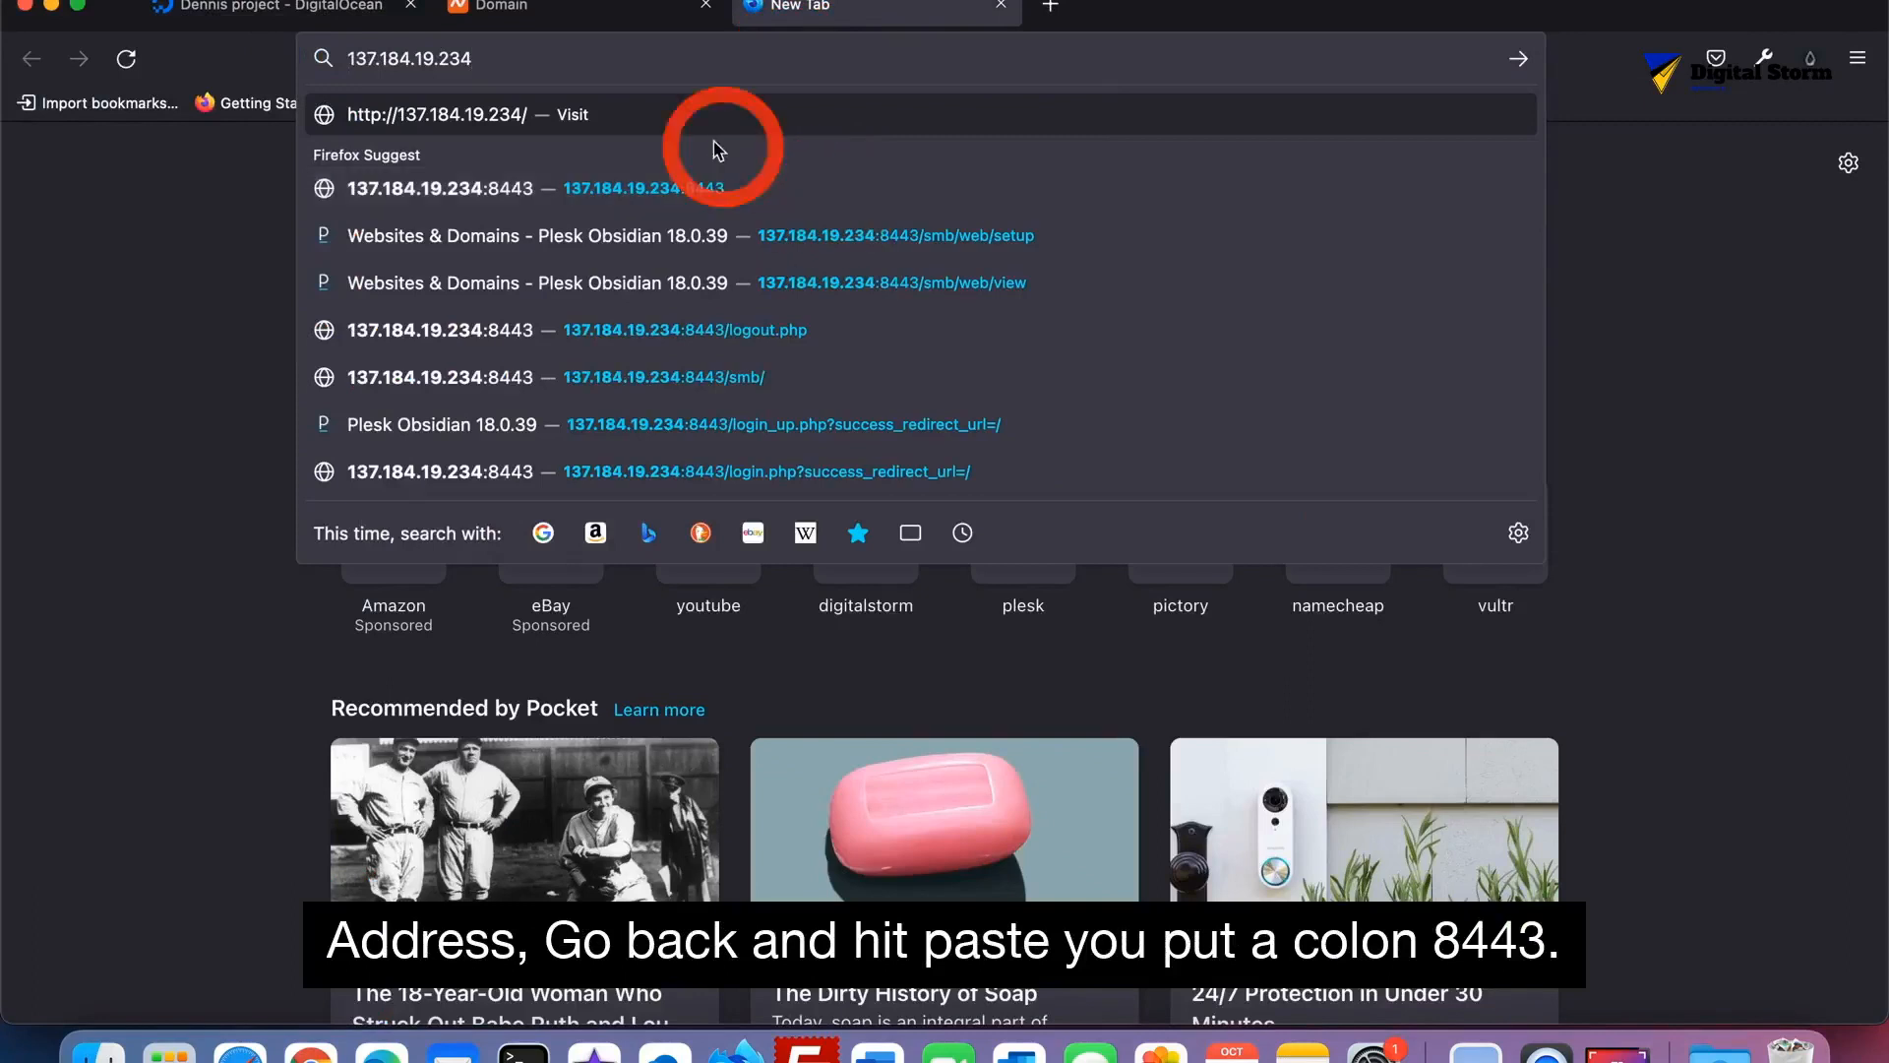
text(:)
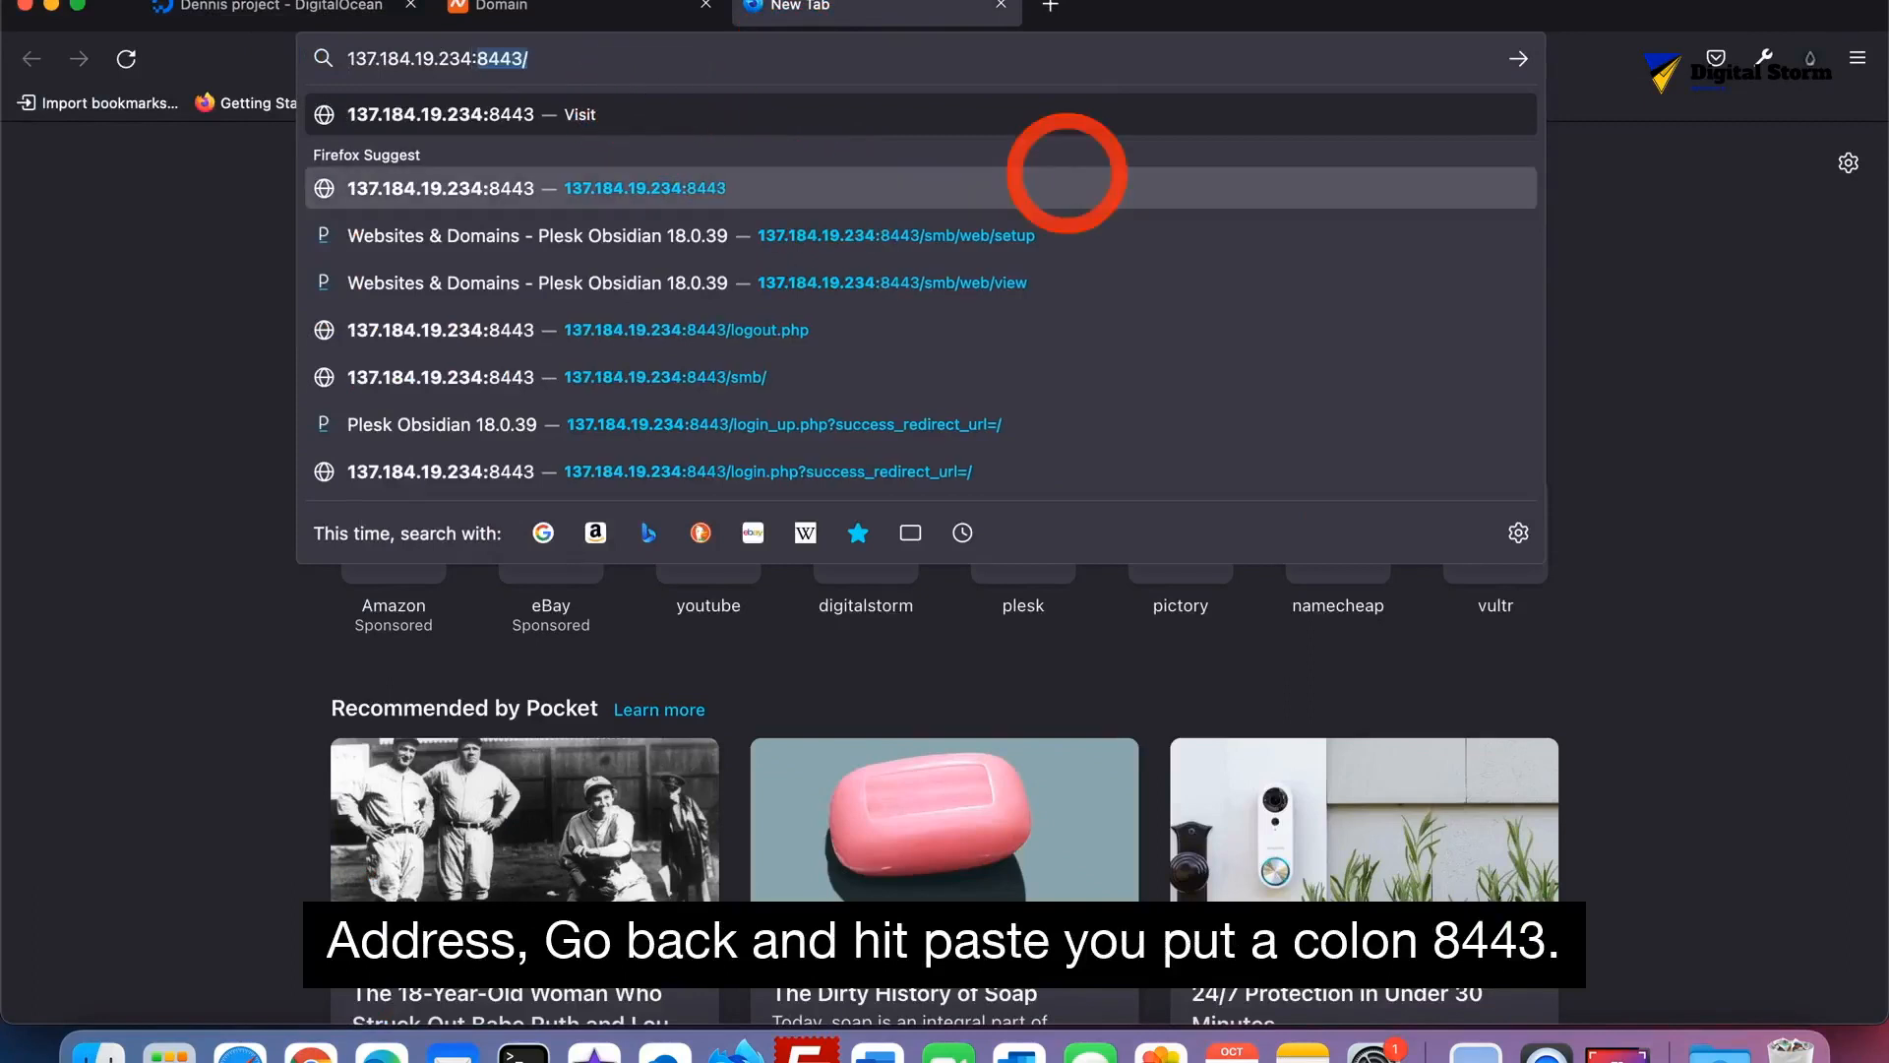
text(8443)
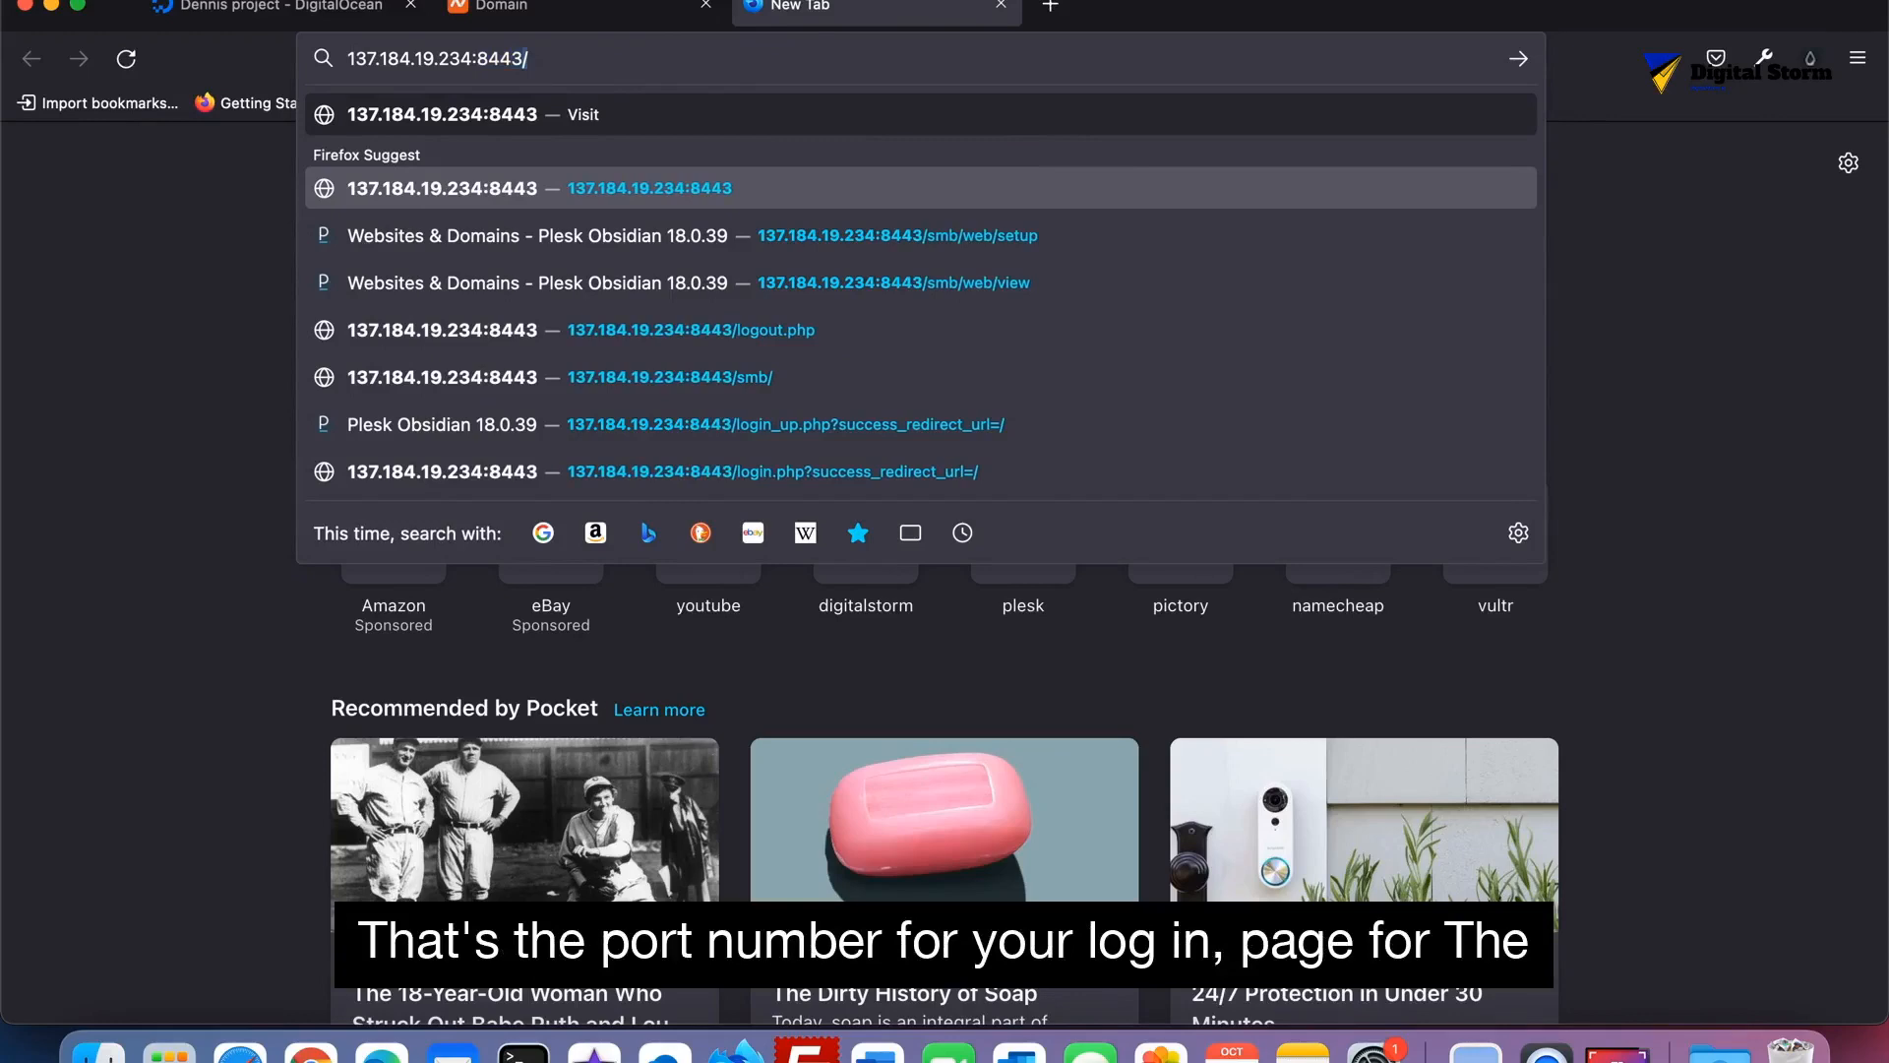
key(Return)
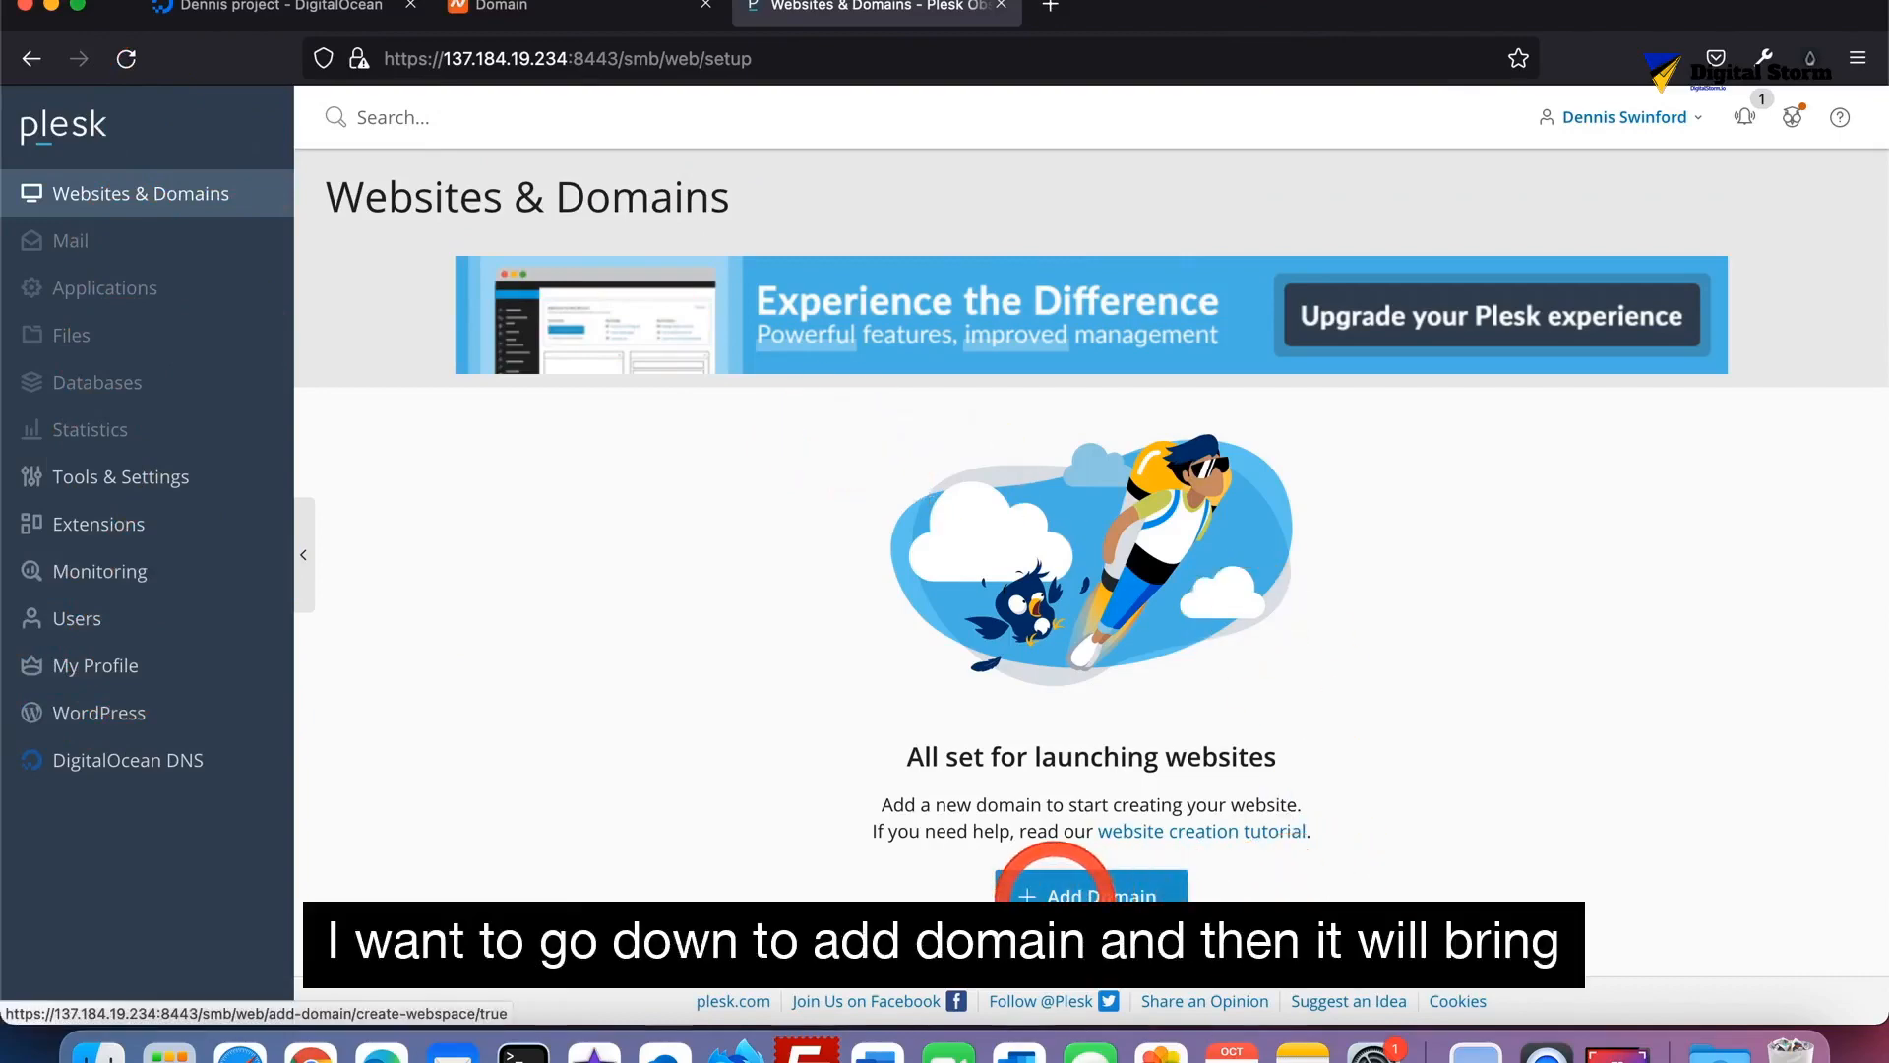
Start adding a new domain in Plesk and expand its webspace settings to review the IP and system user options
click(1052, 886)
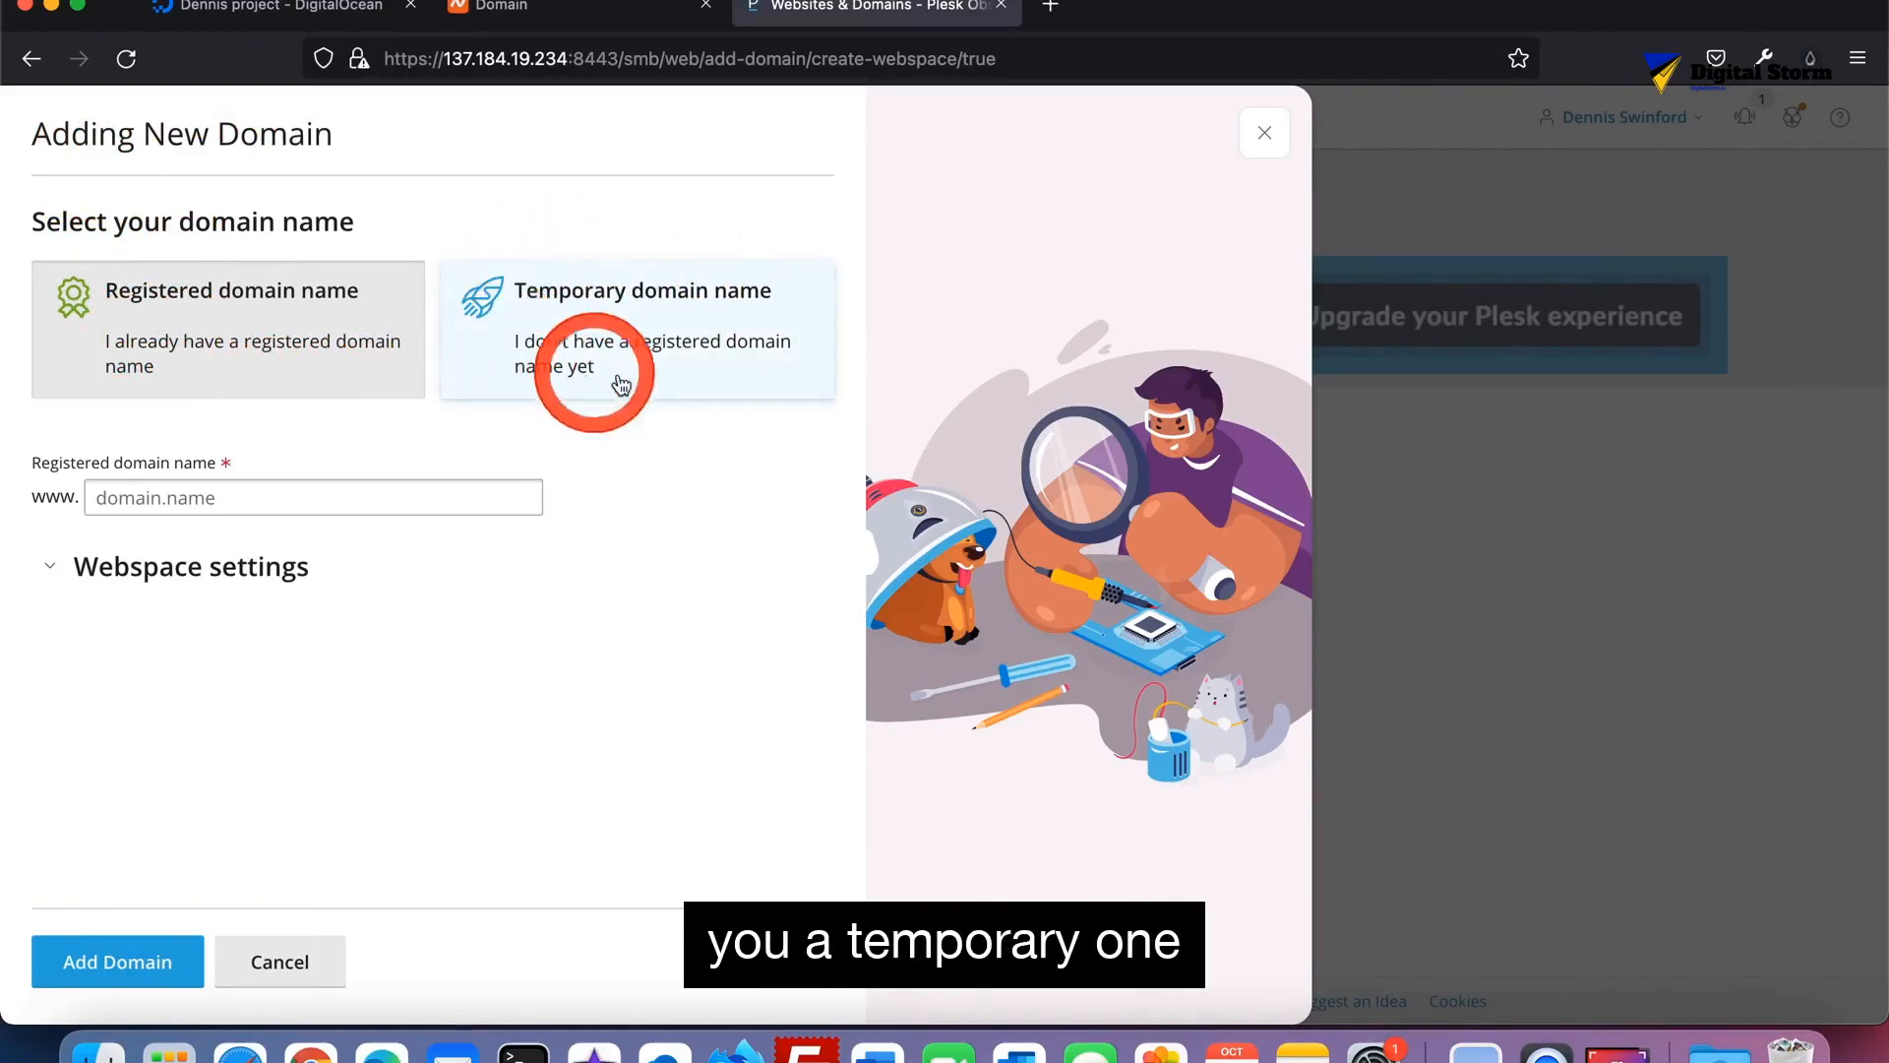
click(99, 556)
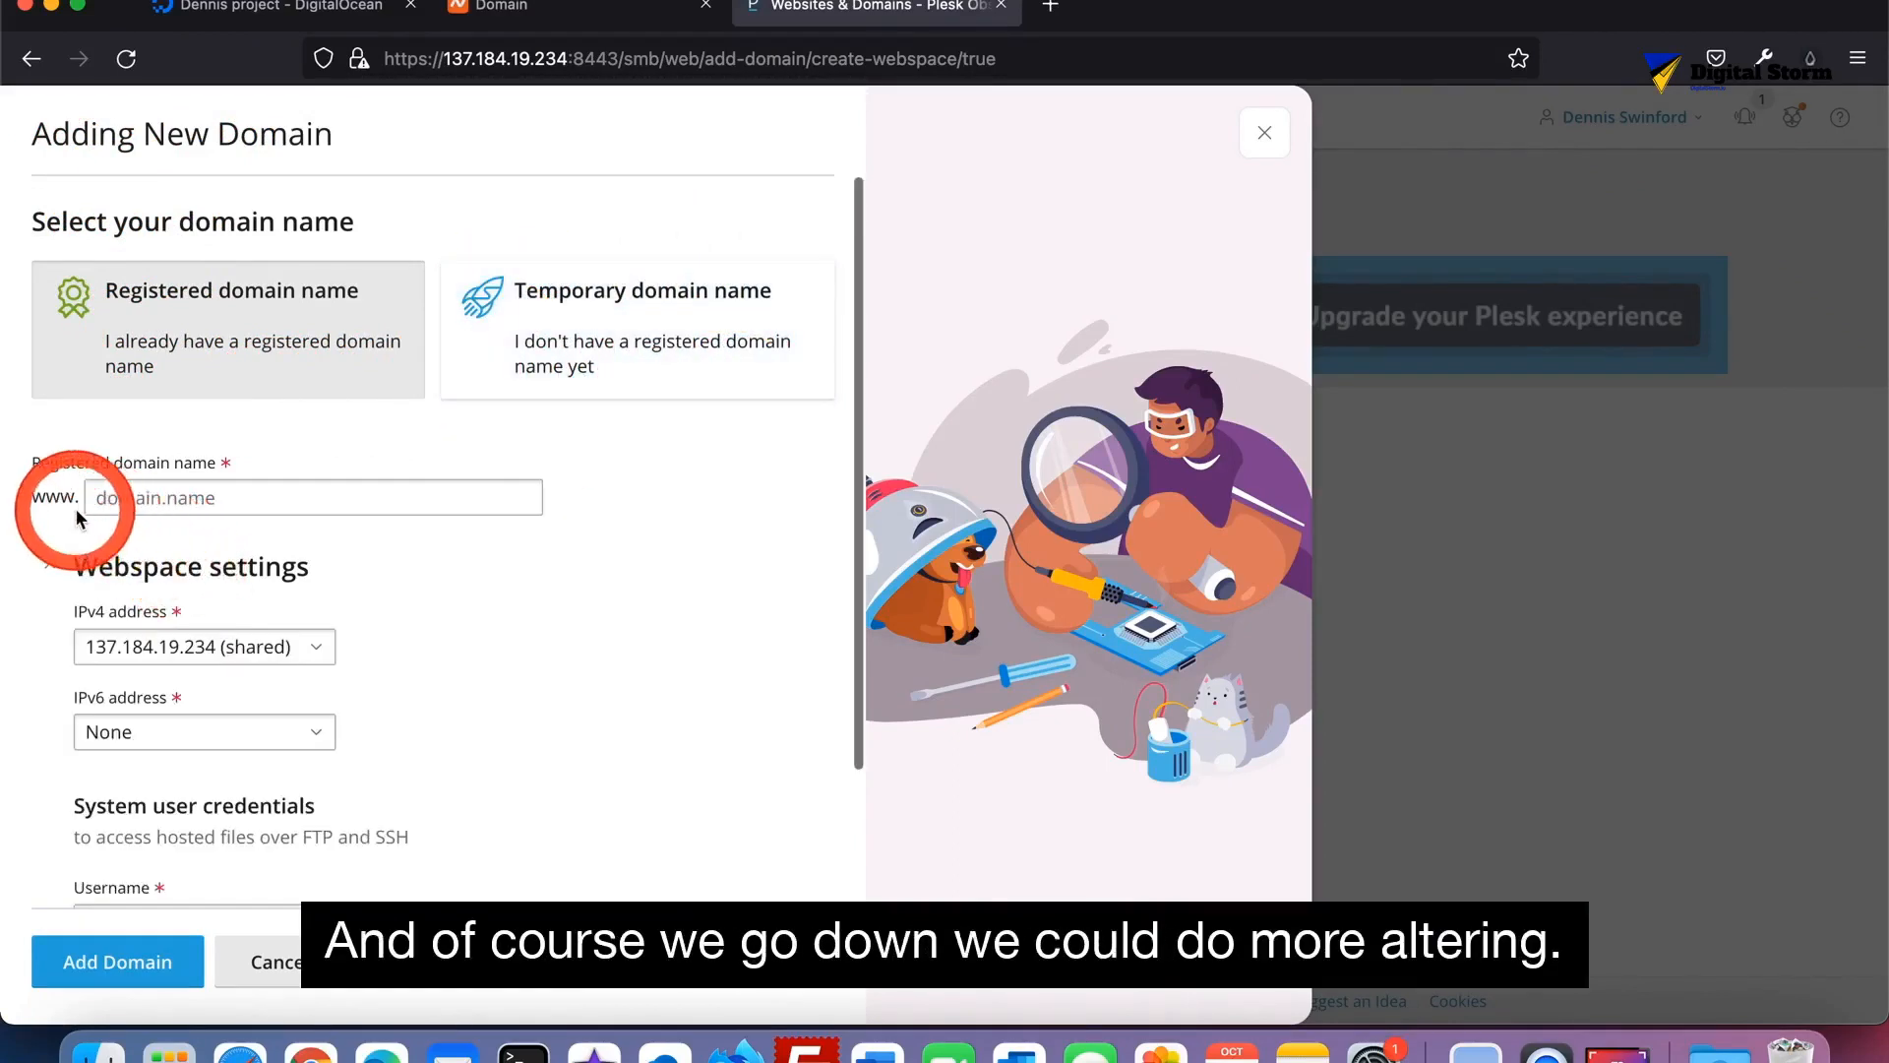
scroll(56, 669, down, 2)
scroll(54, 661, down, 2)
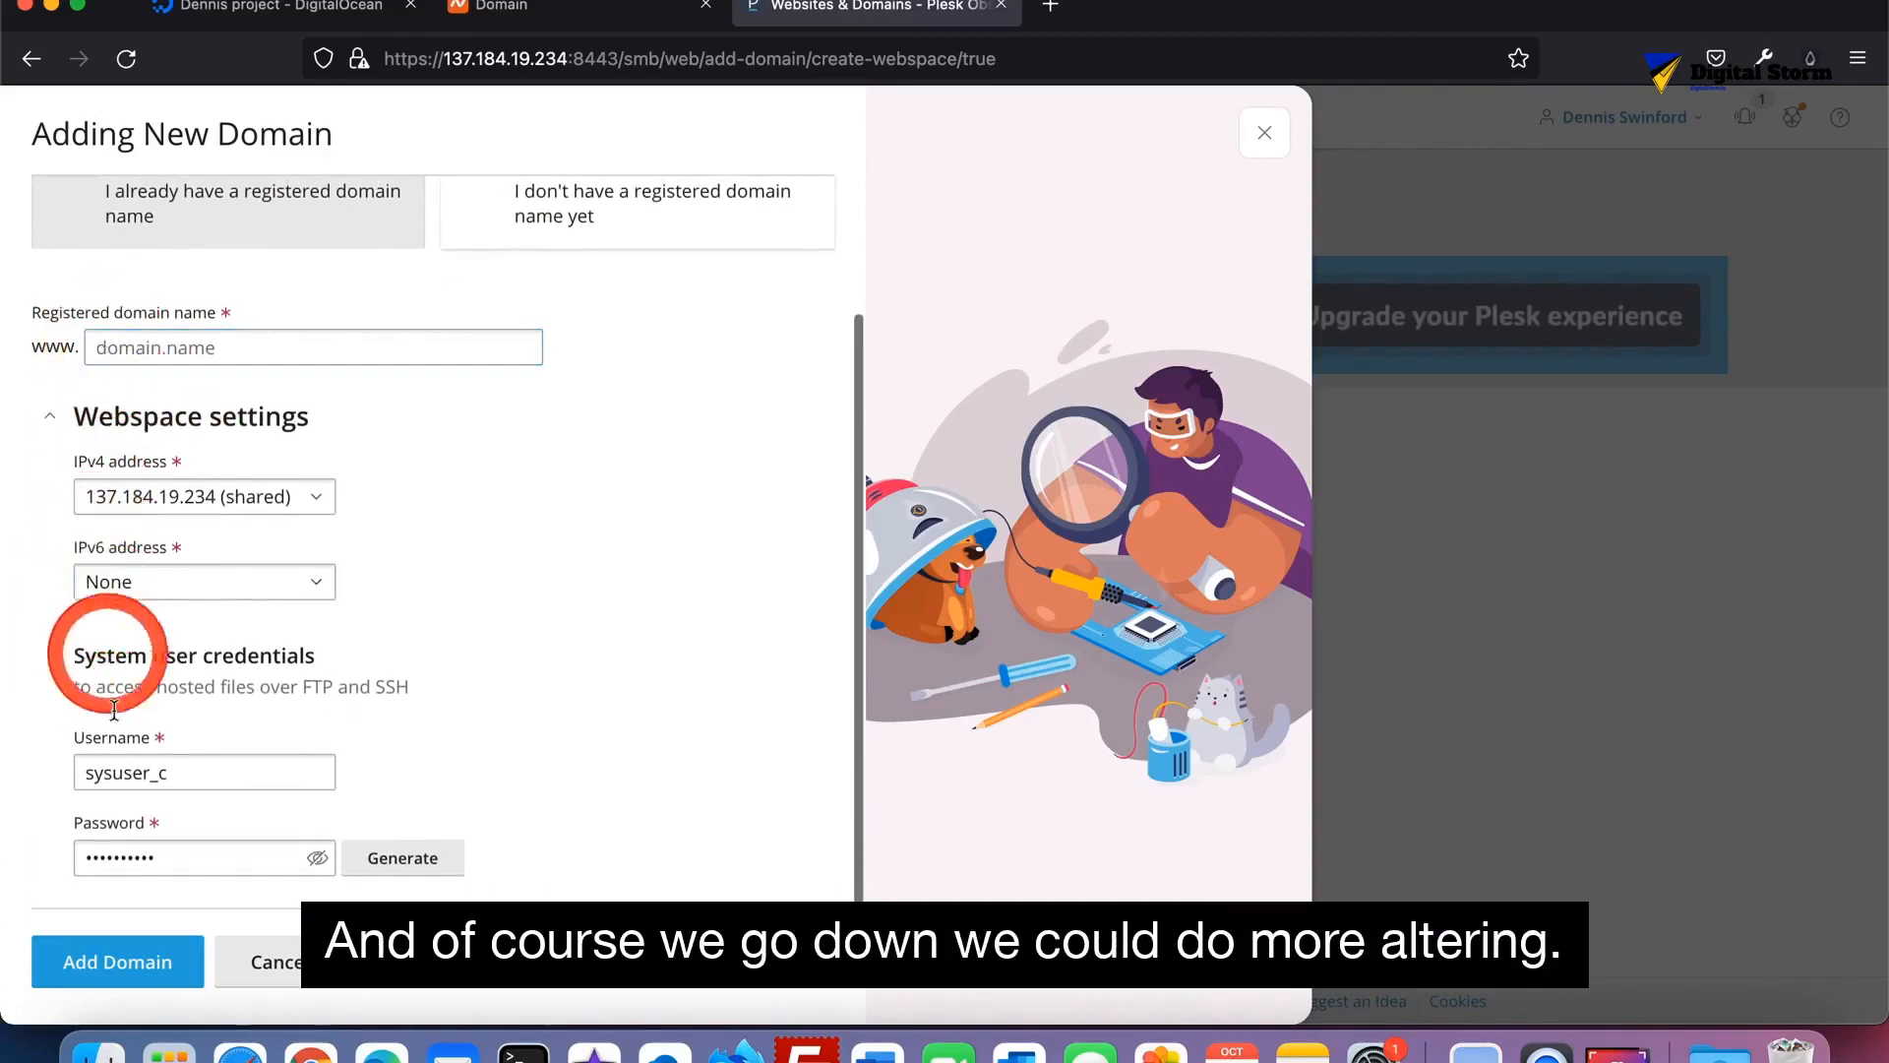
scroll(169, 482, up, 3)
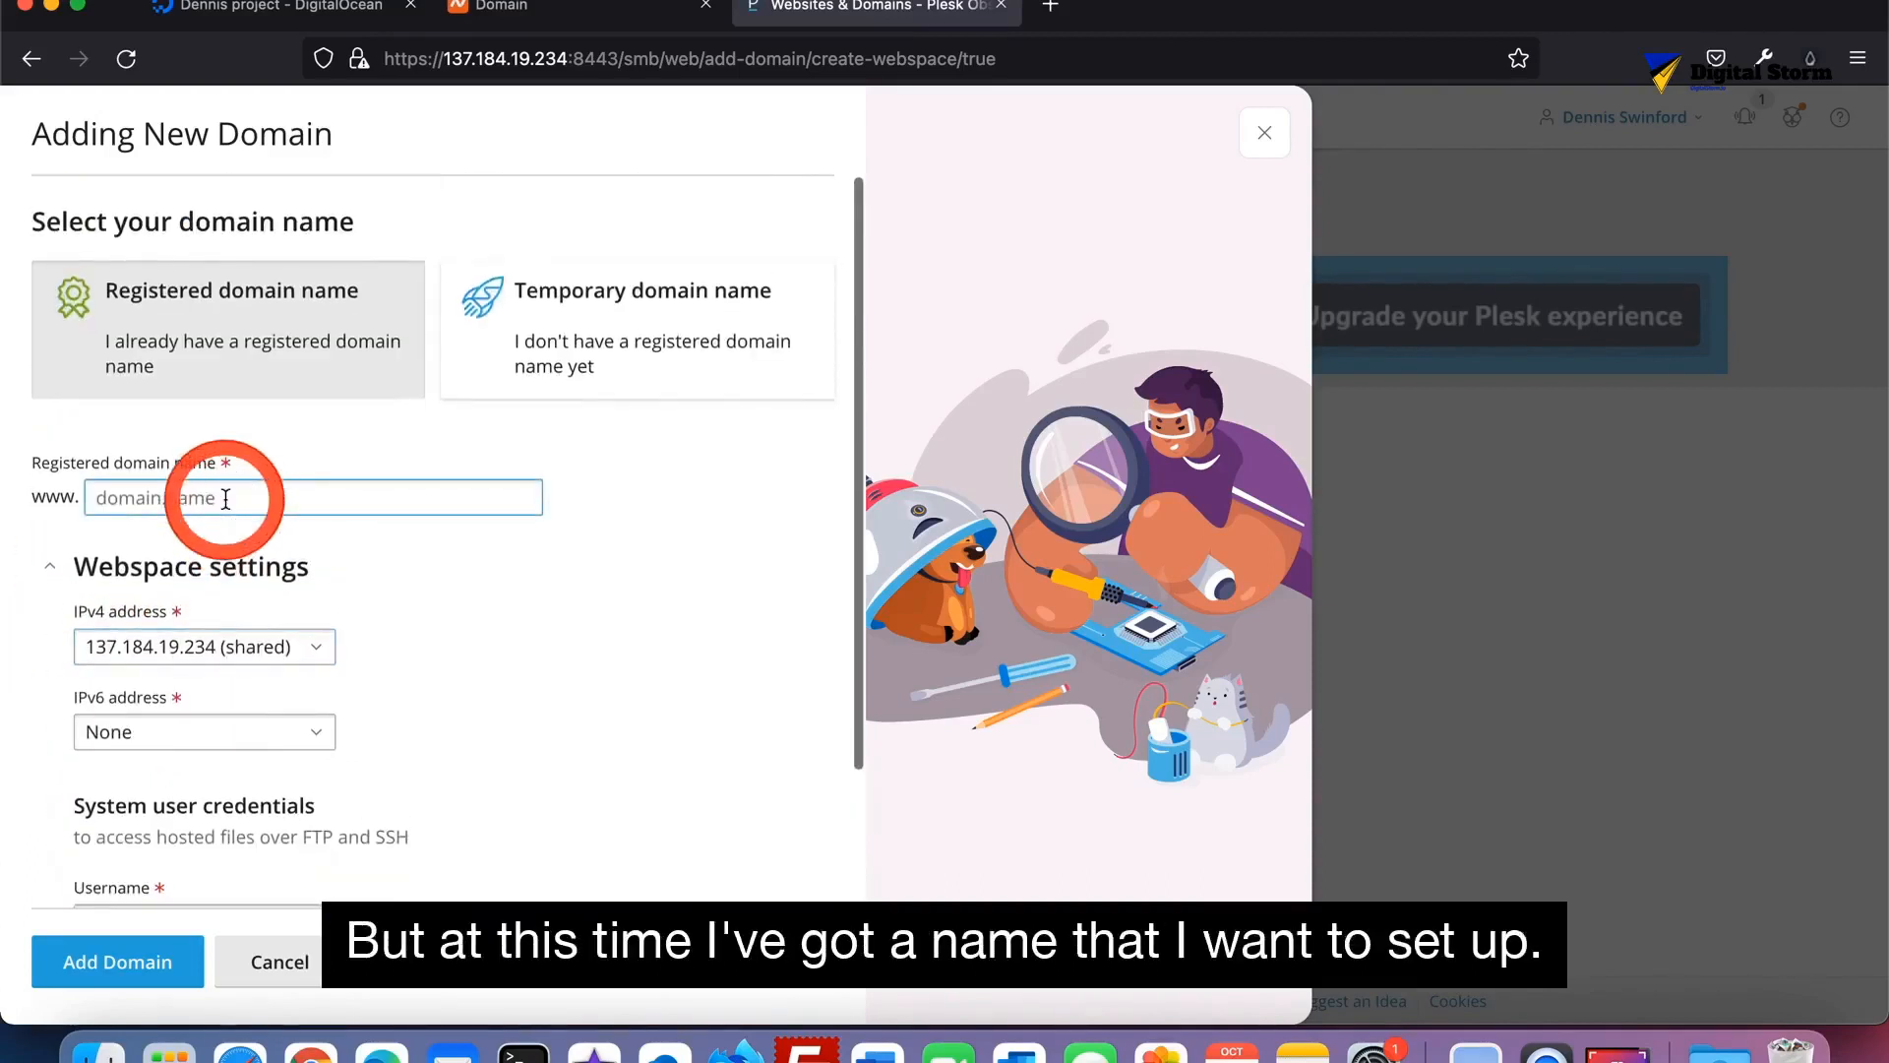
Check the domain's spelling on its Namecheap page and enter kotcyn.xyz as the registered domain name in Plesk
click(119, 495)
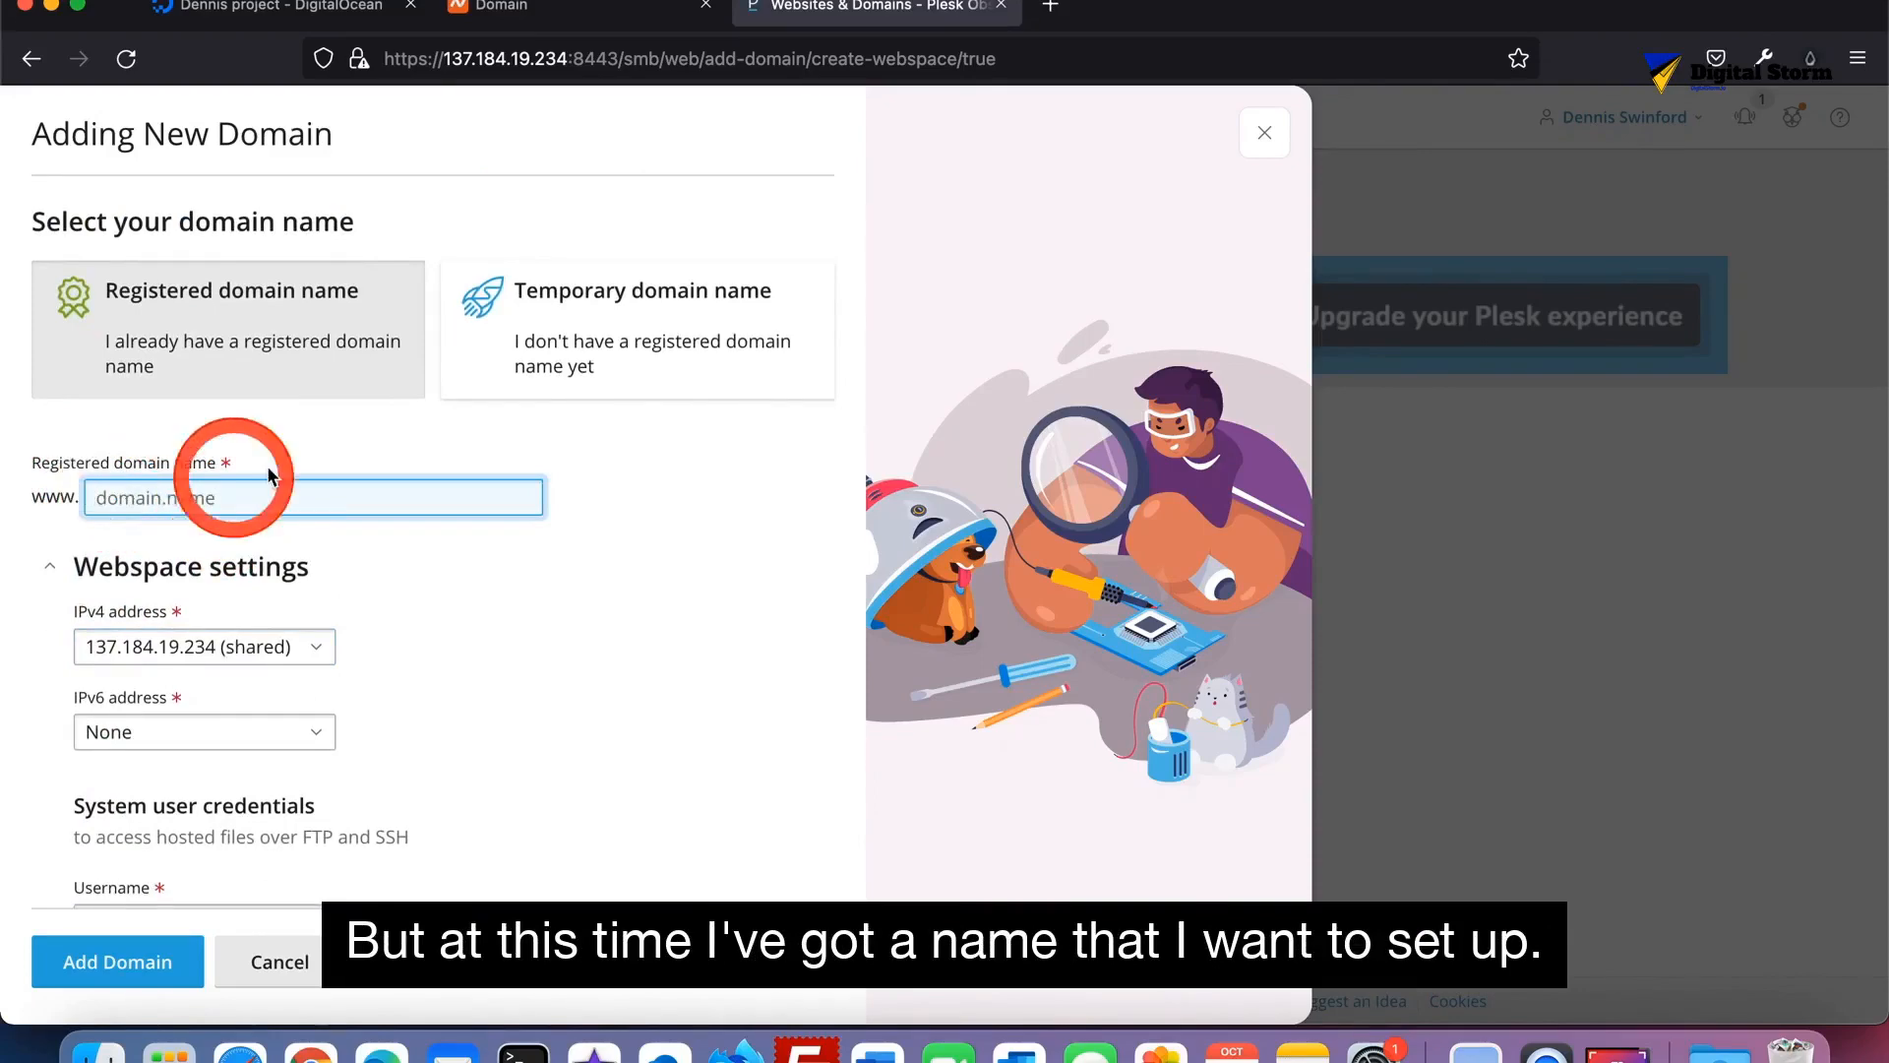
click(532, 6)
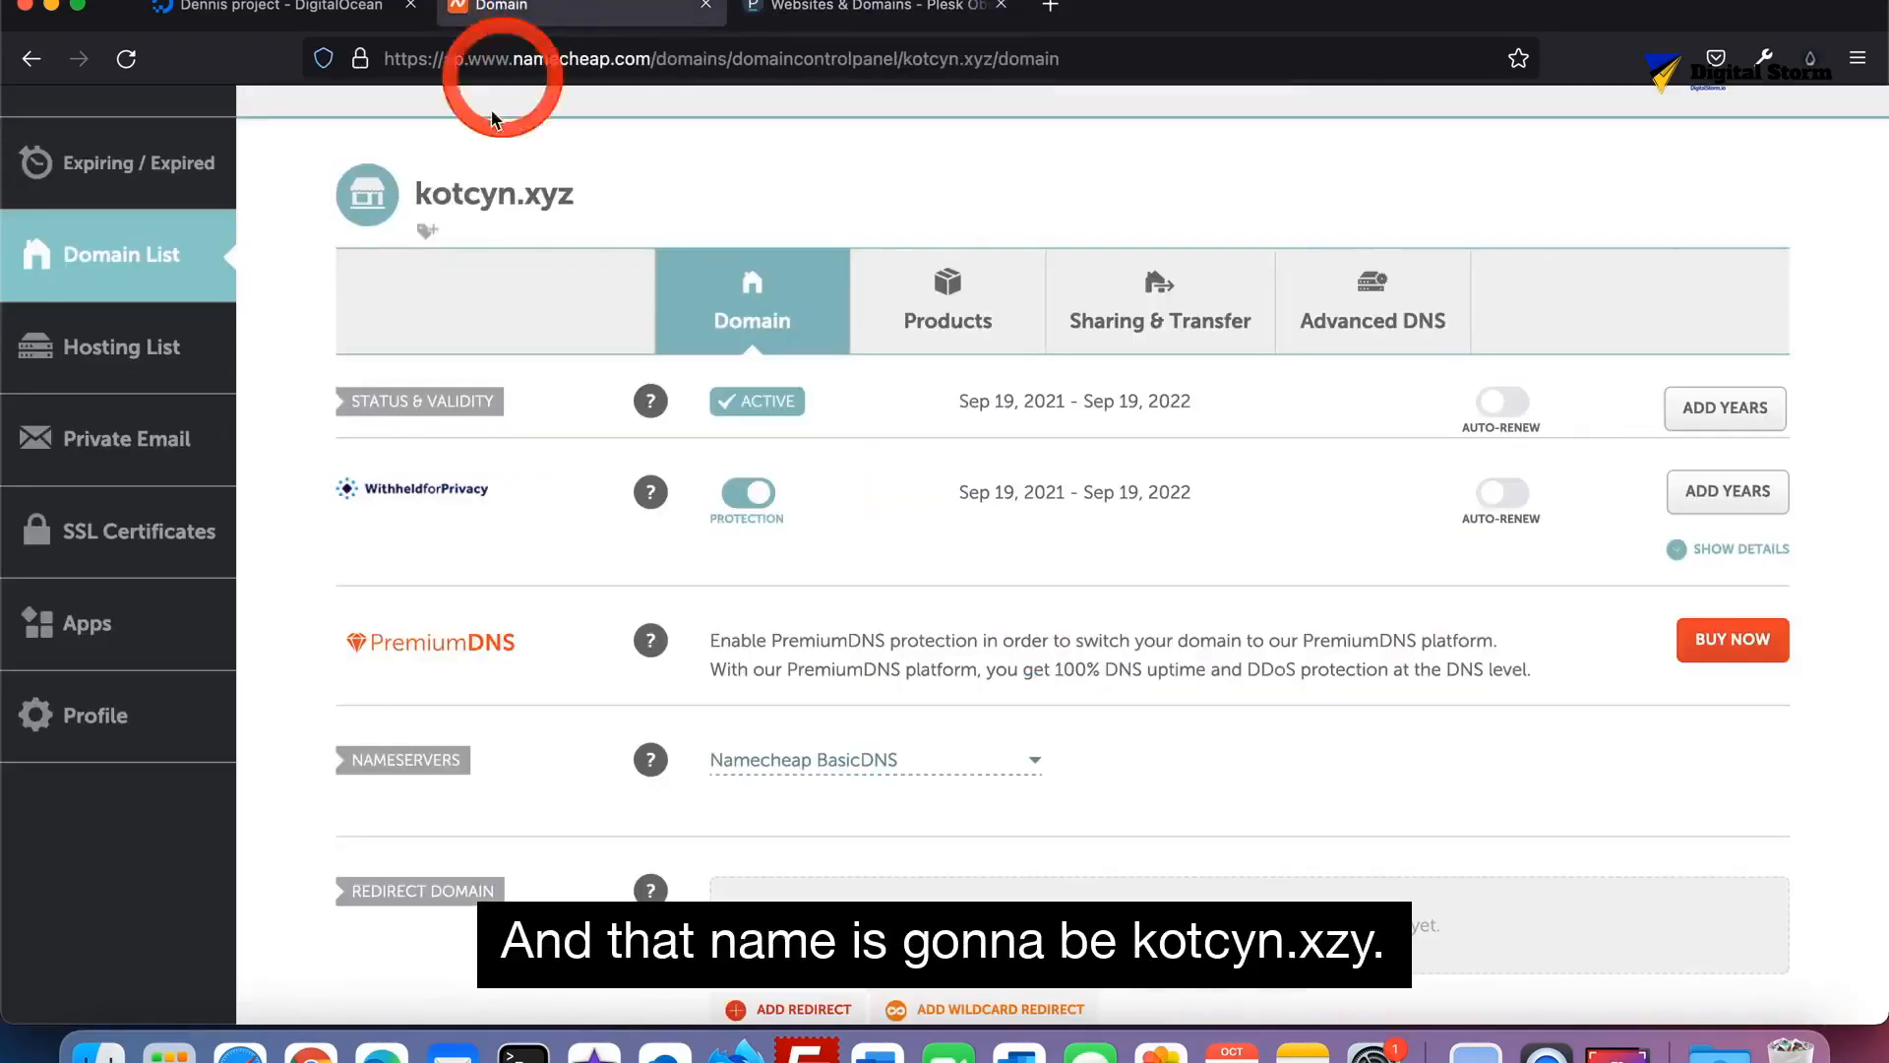
click(797, 6)
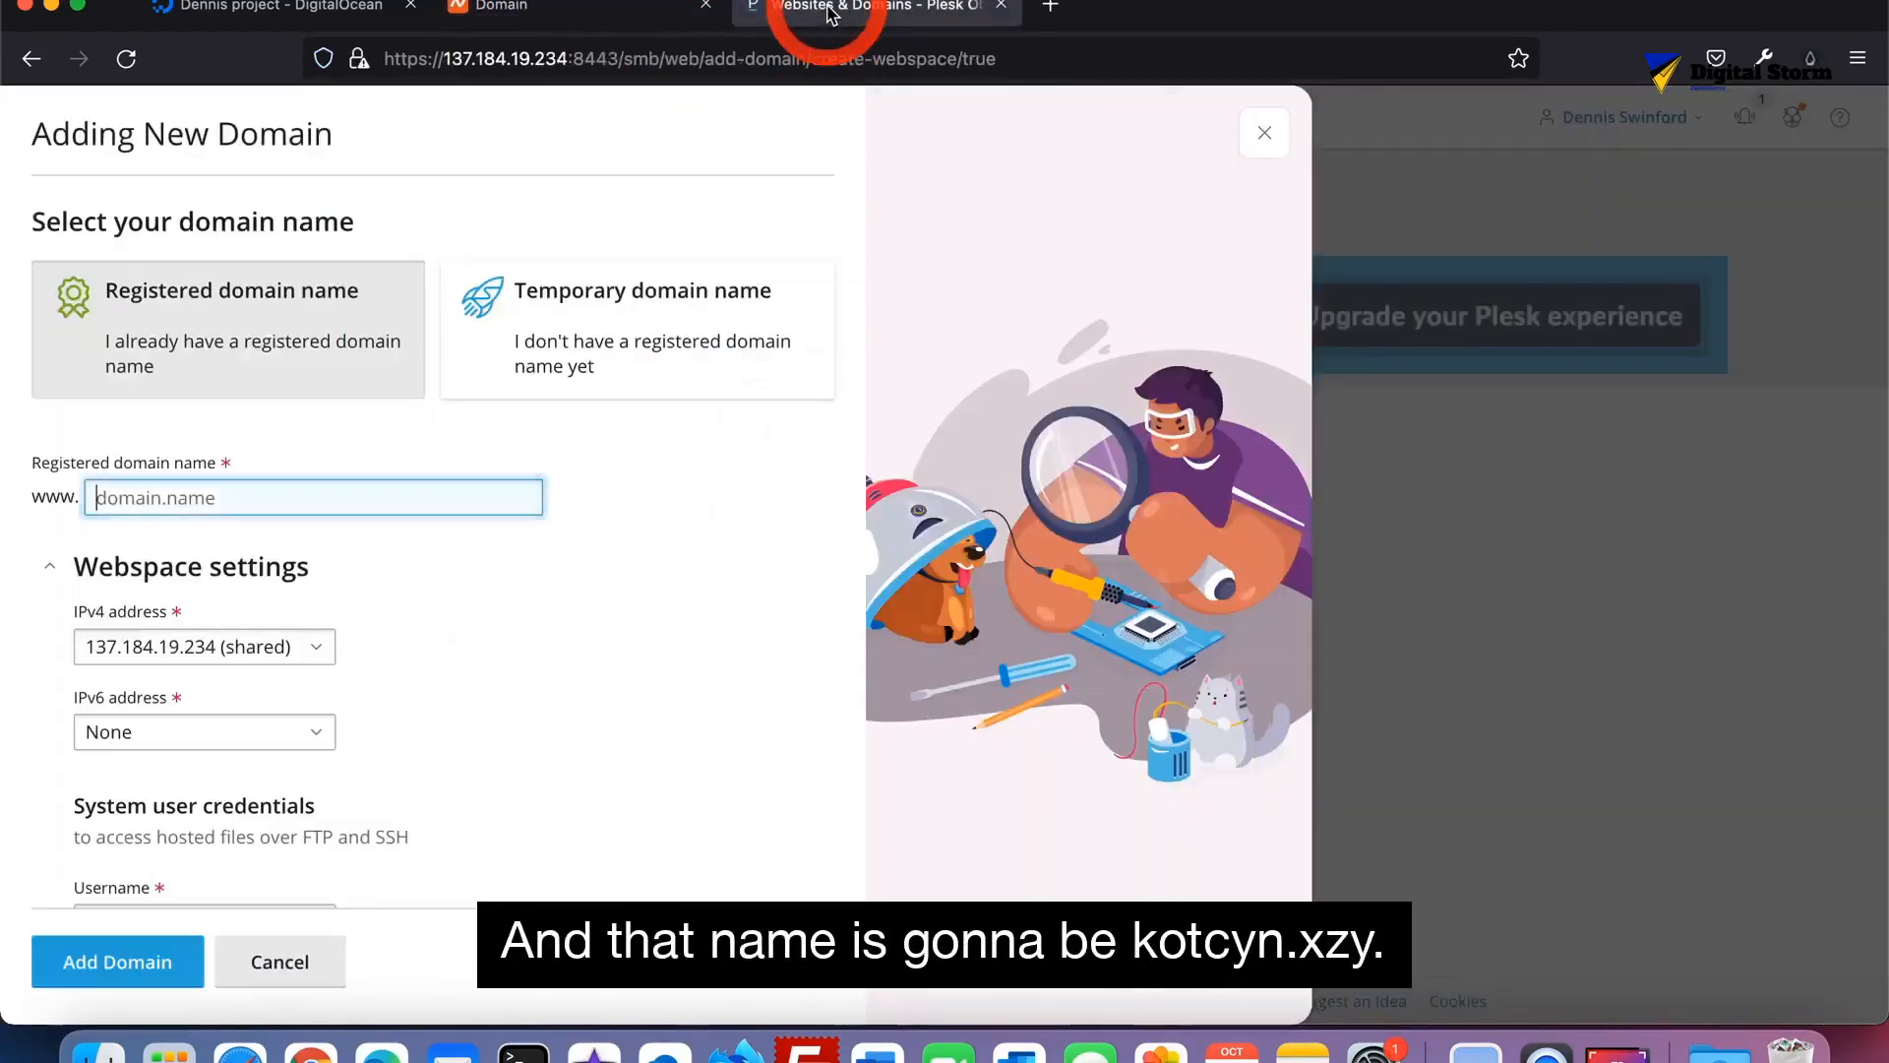
click(320, 501)
text(koy)
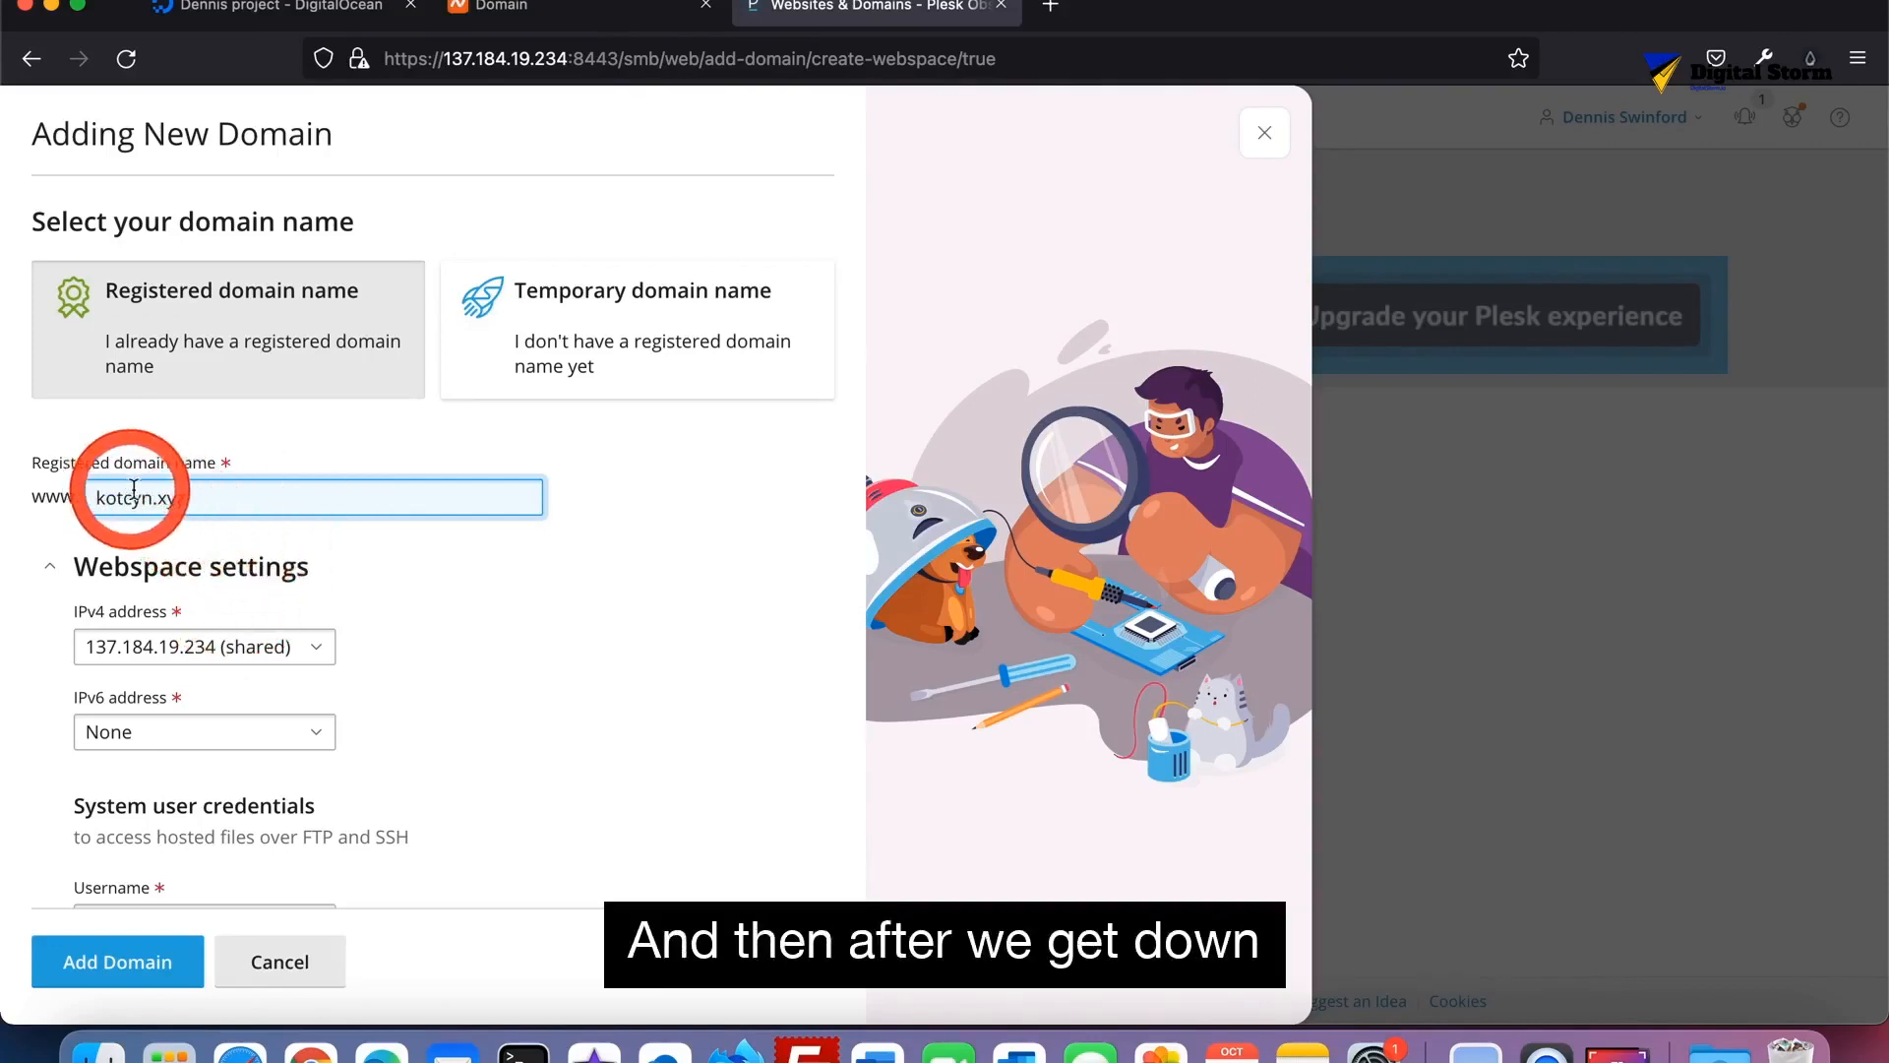
Replace the system user's generated password with a strong custom one, add the domain, and dismiss the resulting DNS notice
scroll(250, 496, down, 3)
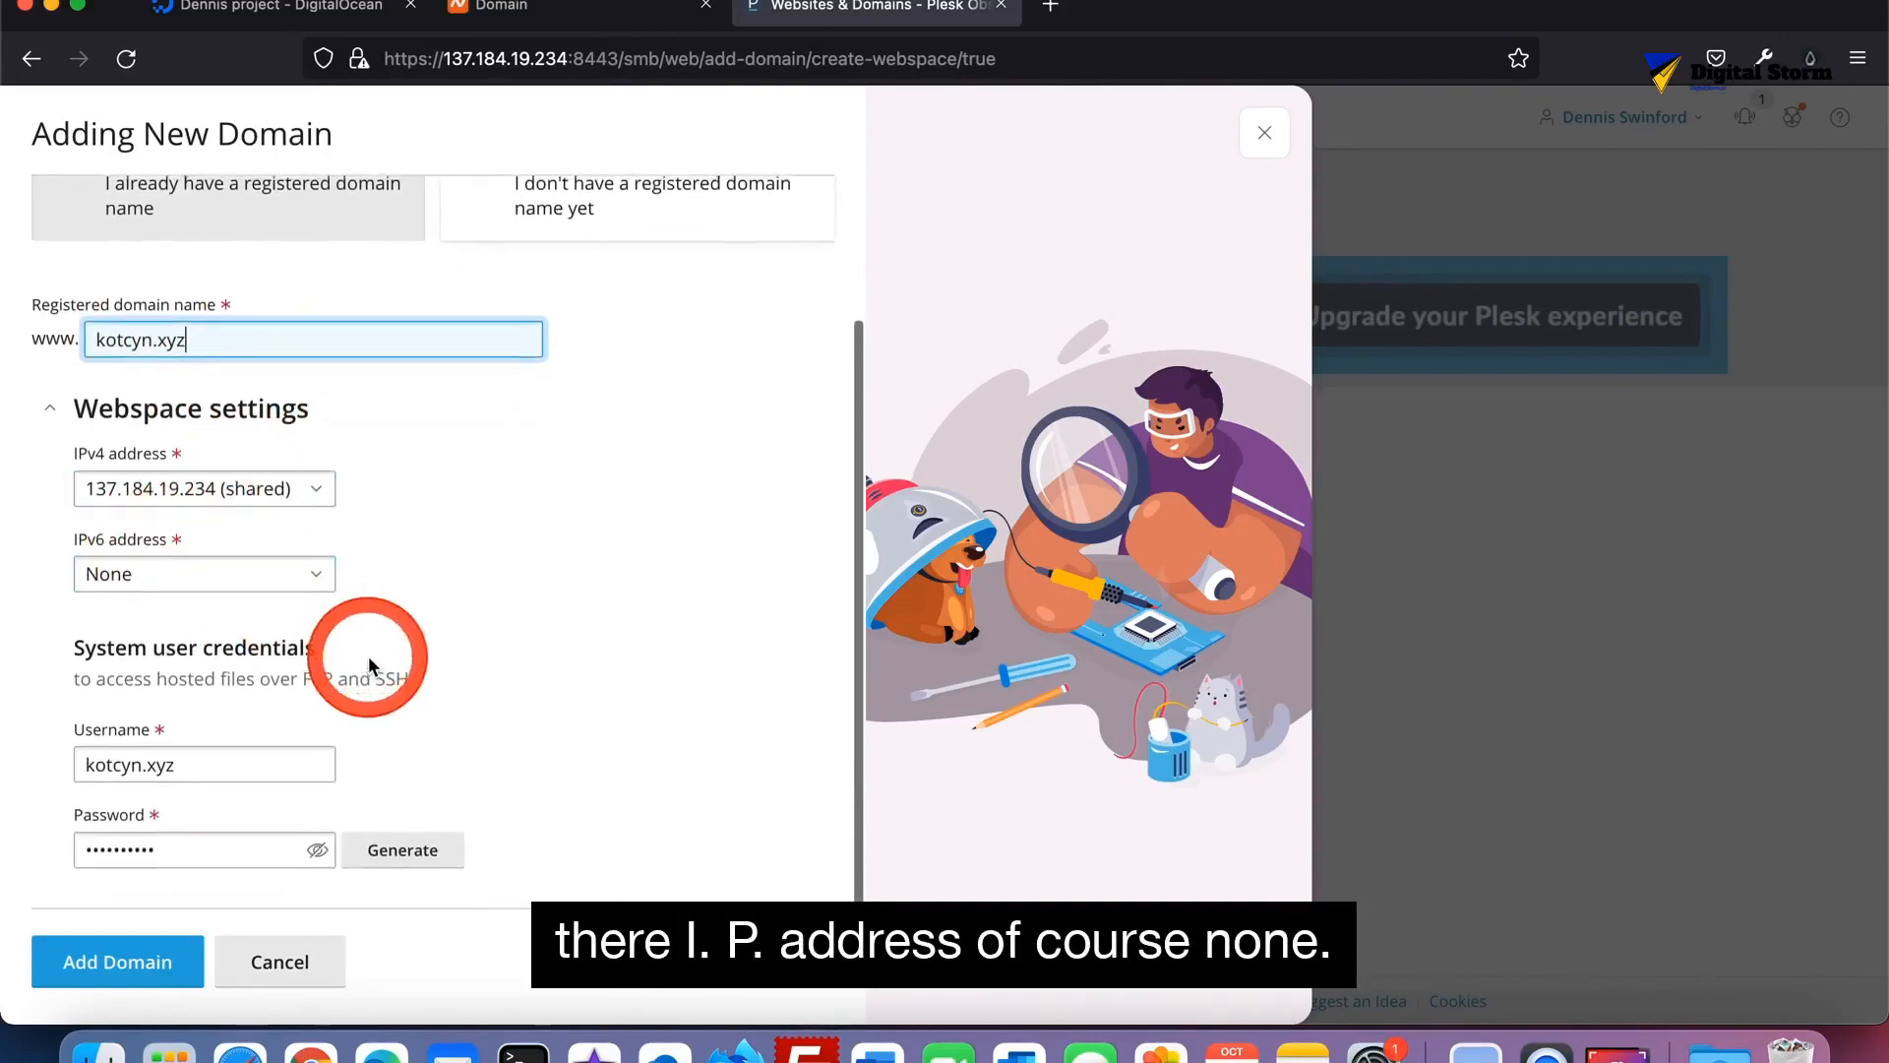
drag(157, 857, 40, 852)
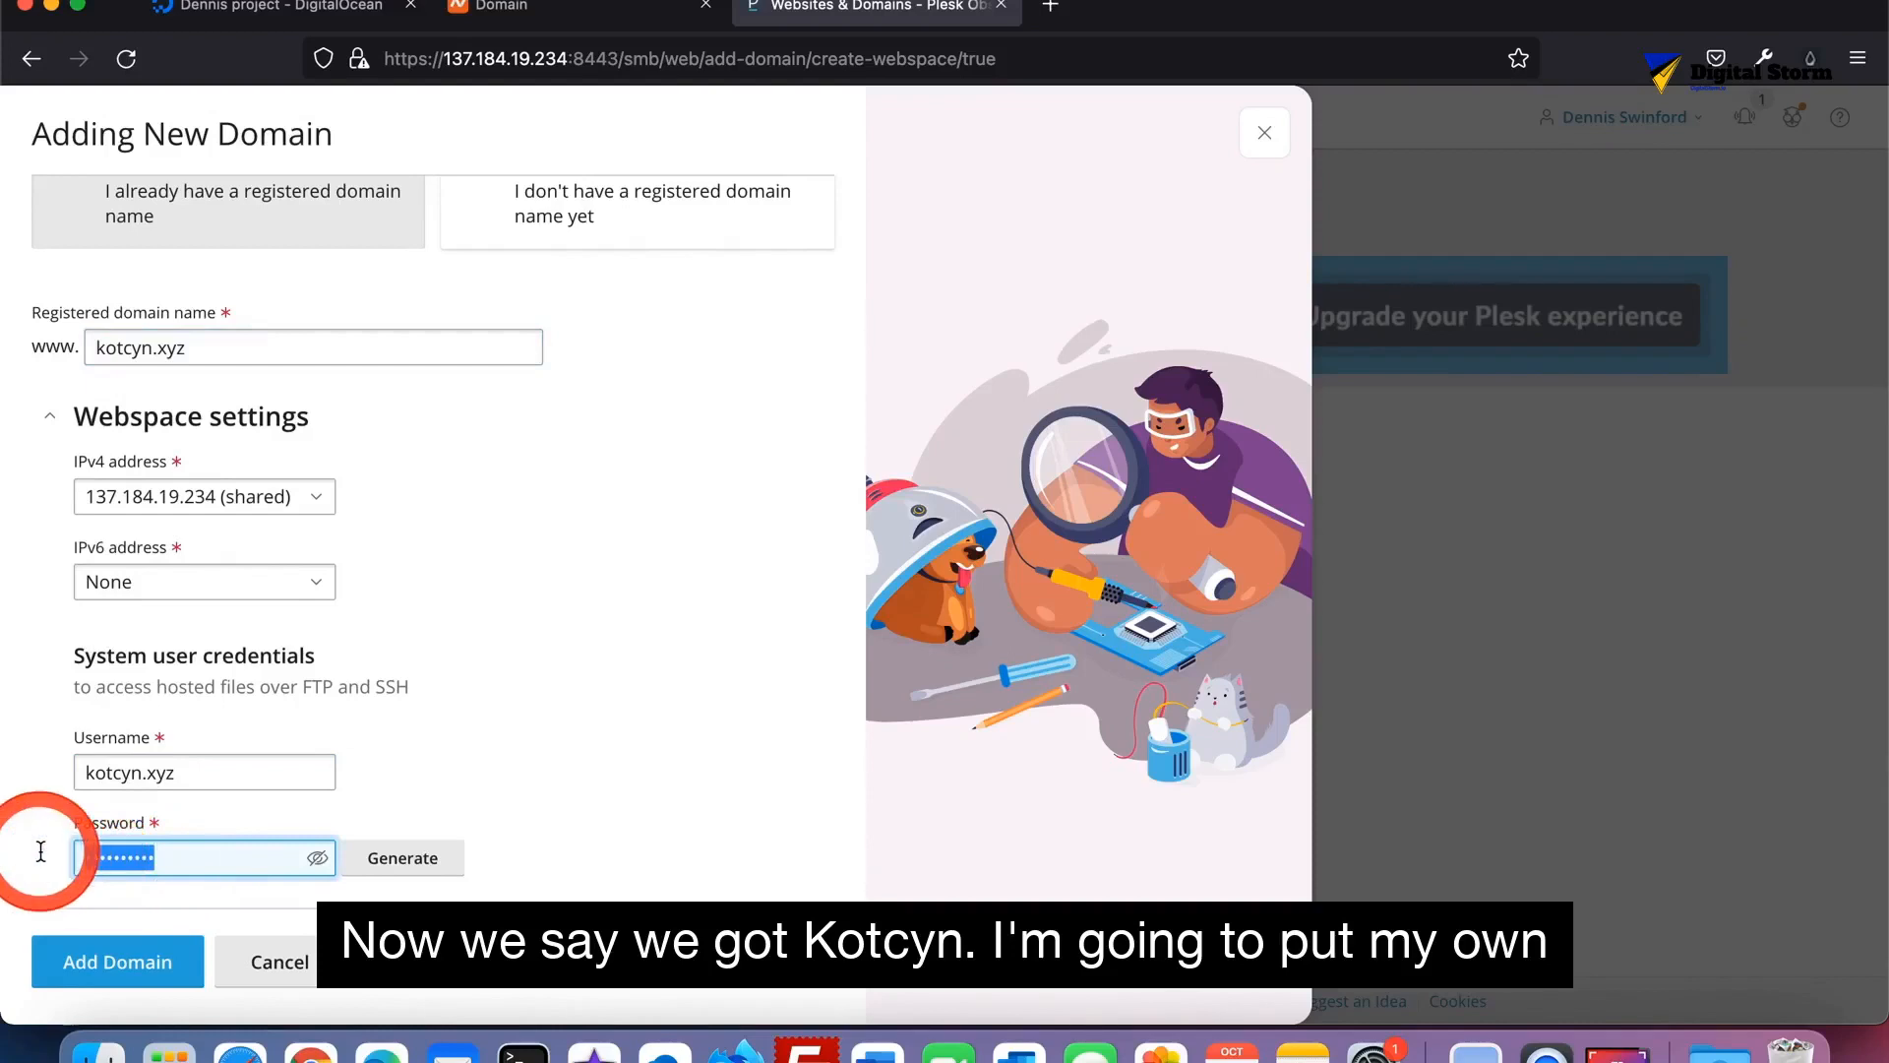
text(••••••••••••••)
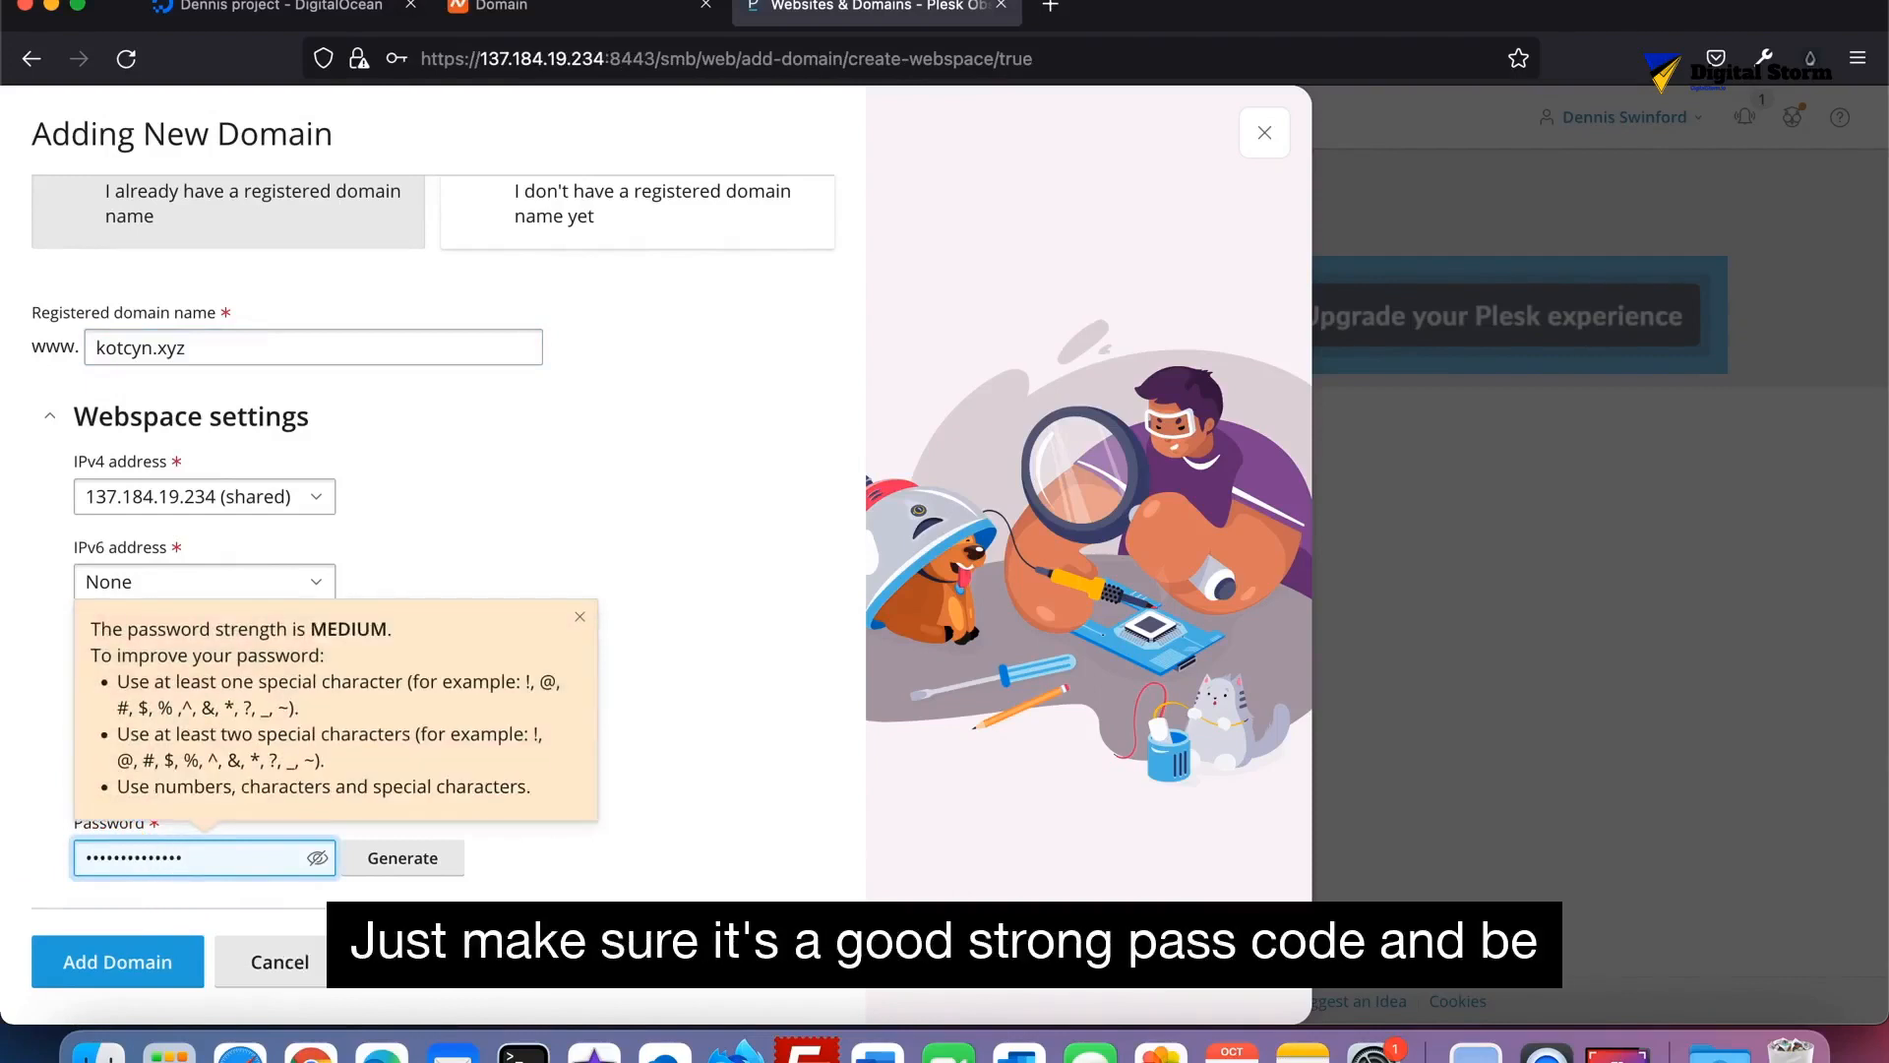
text(•)
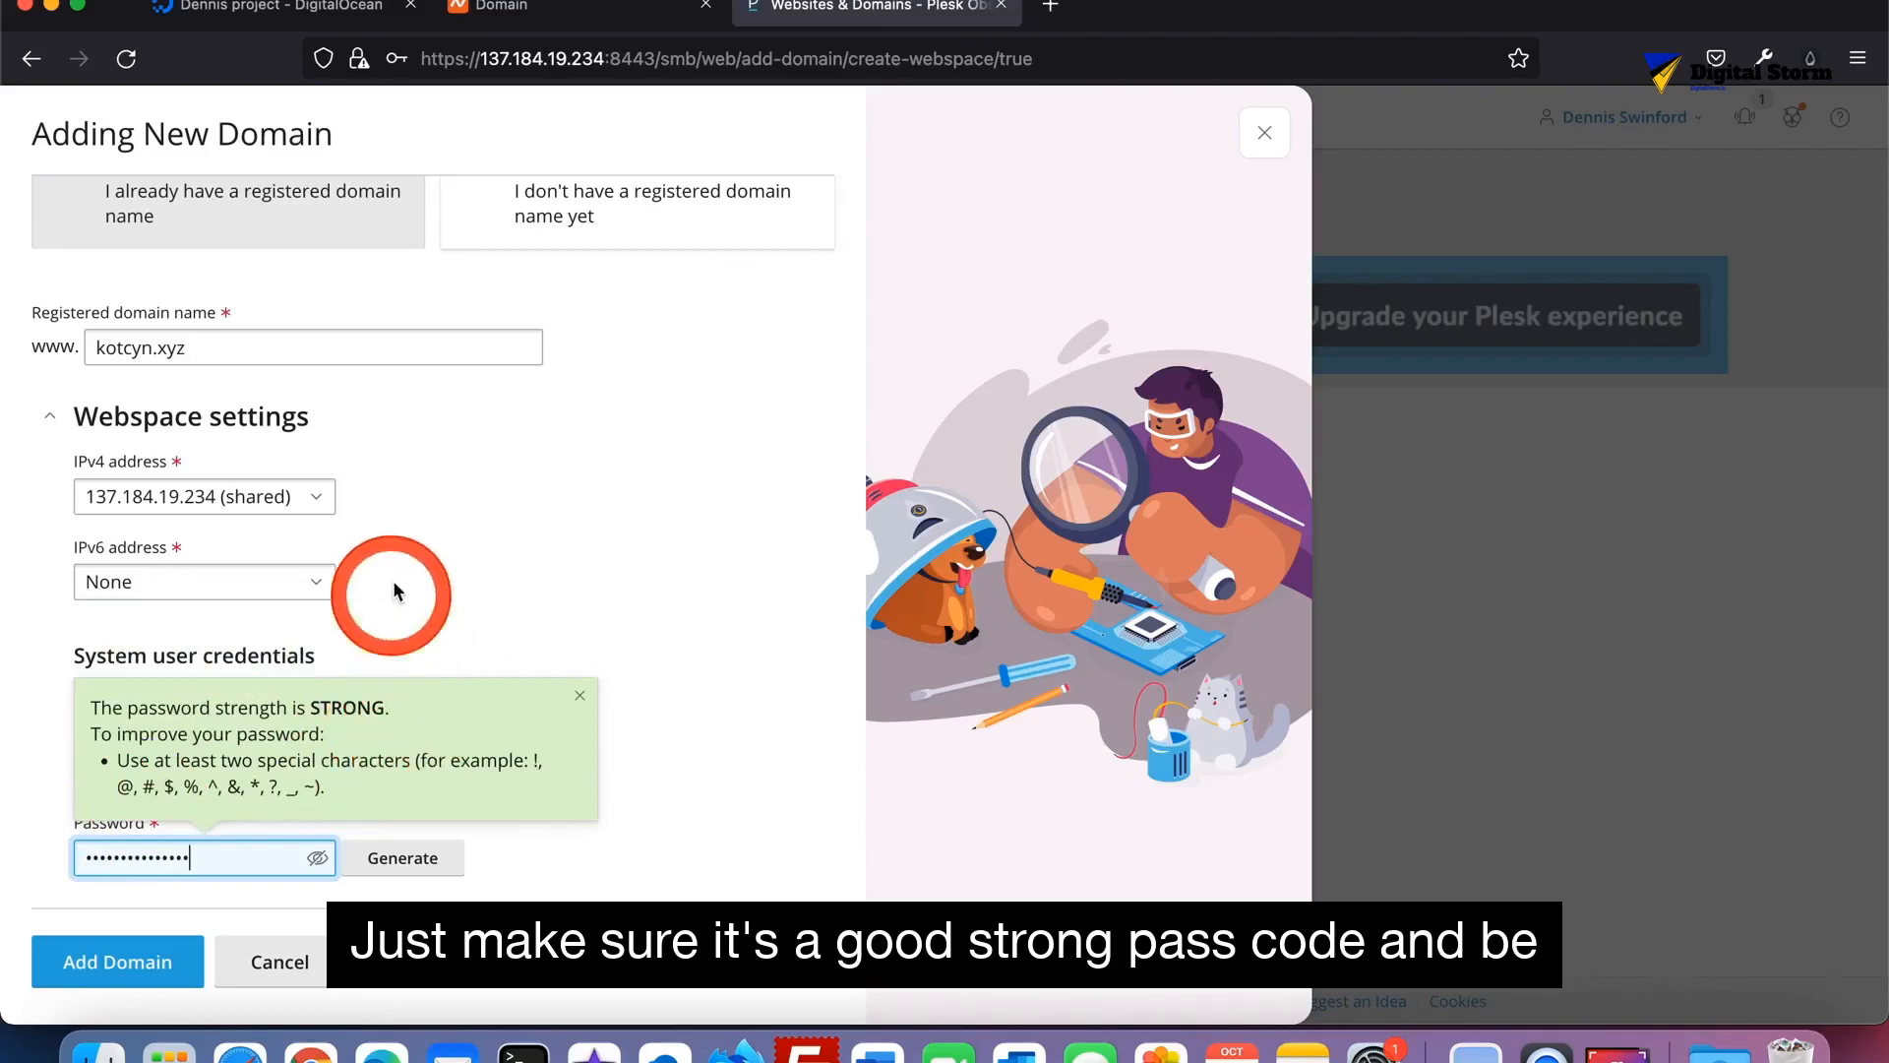
click(132, 971)
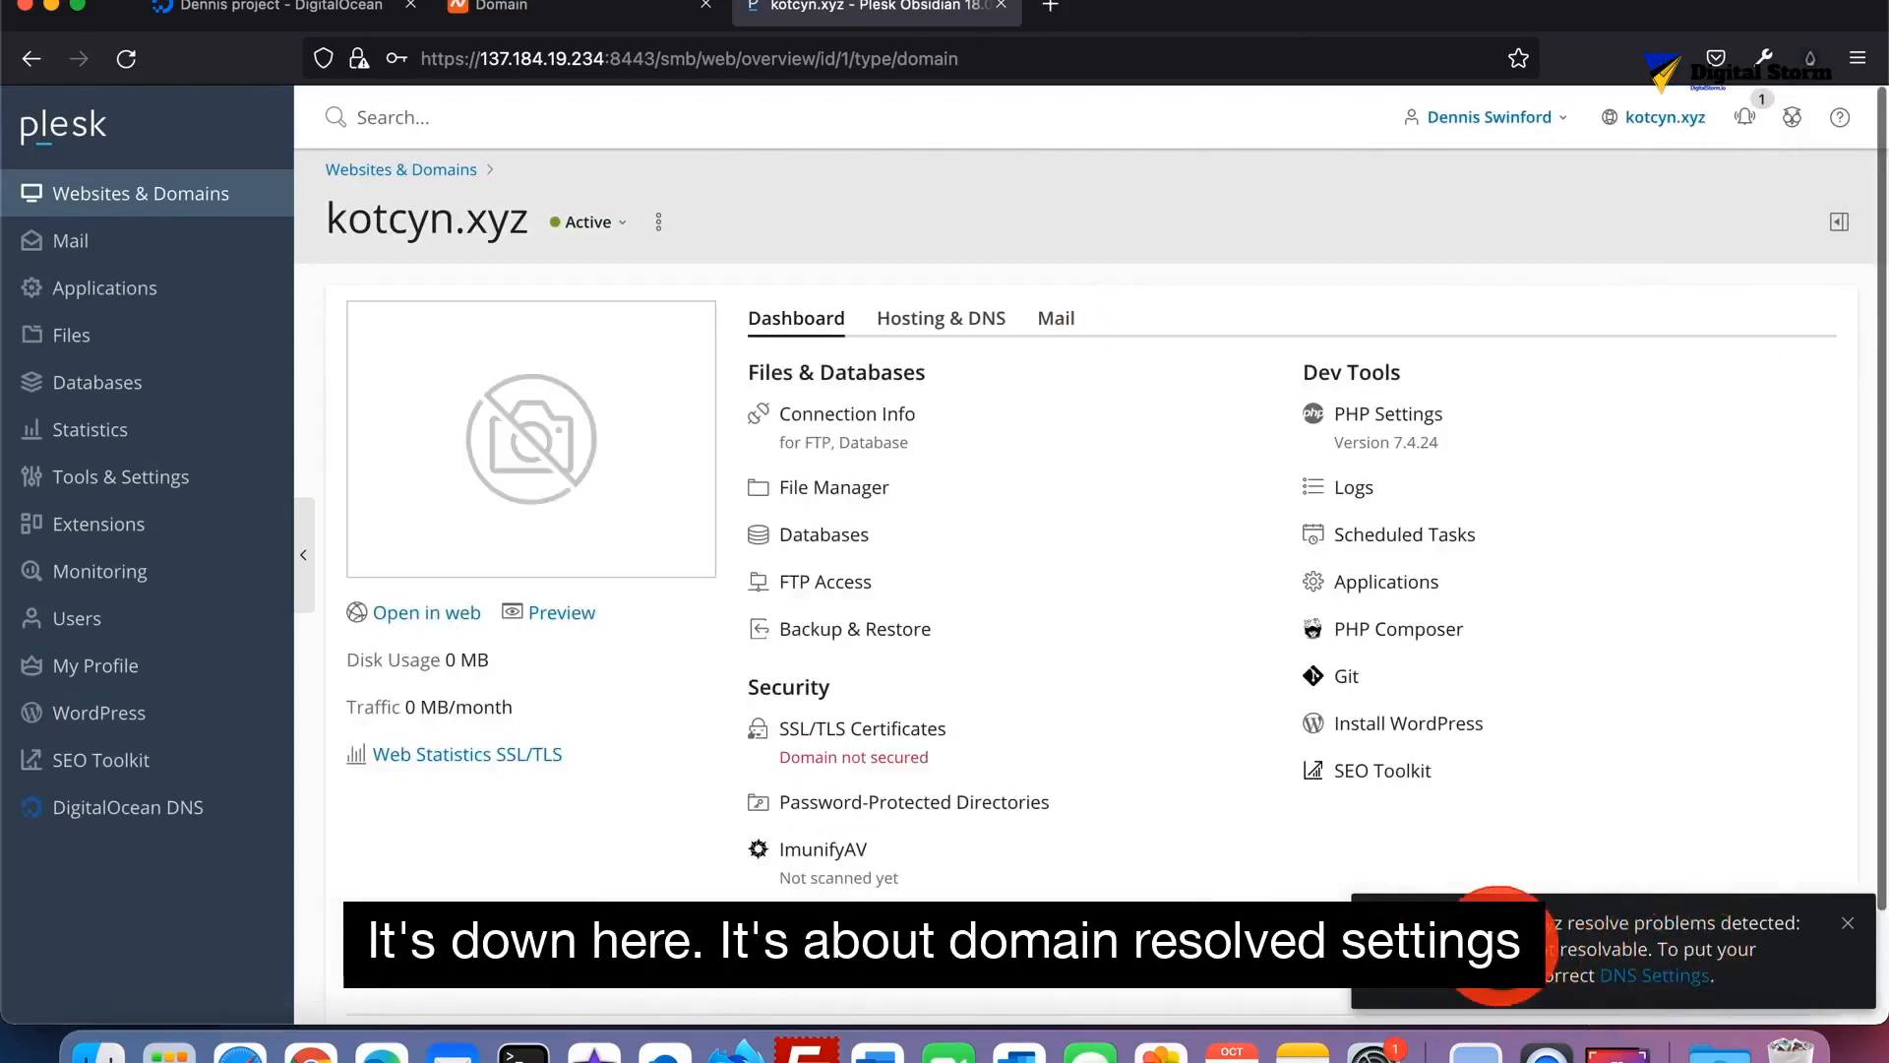
click(1849, 930)
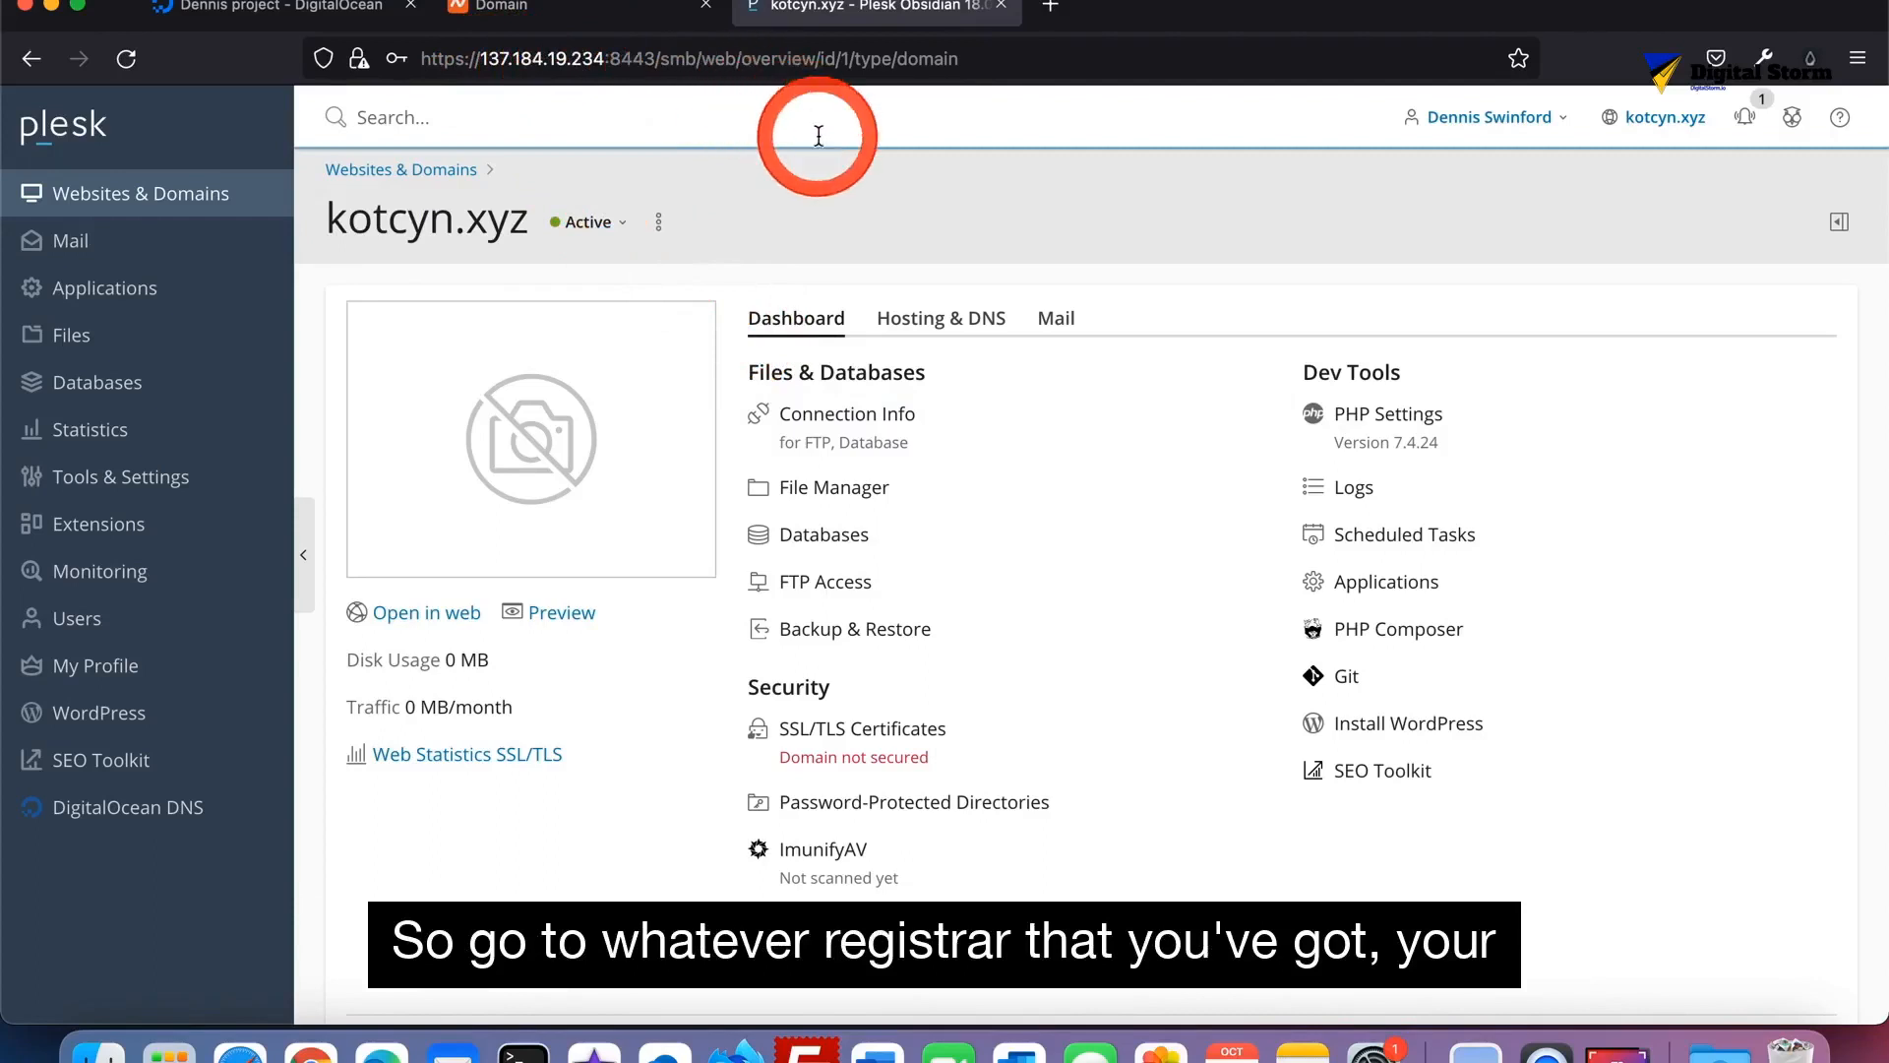
Switch to Namecheap and open the Advanced DNS settings of kotcyn.xyz
click(575, 21)
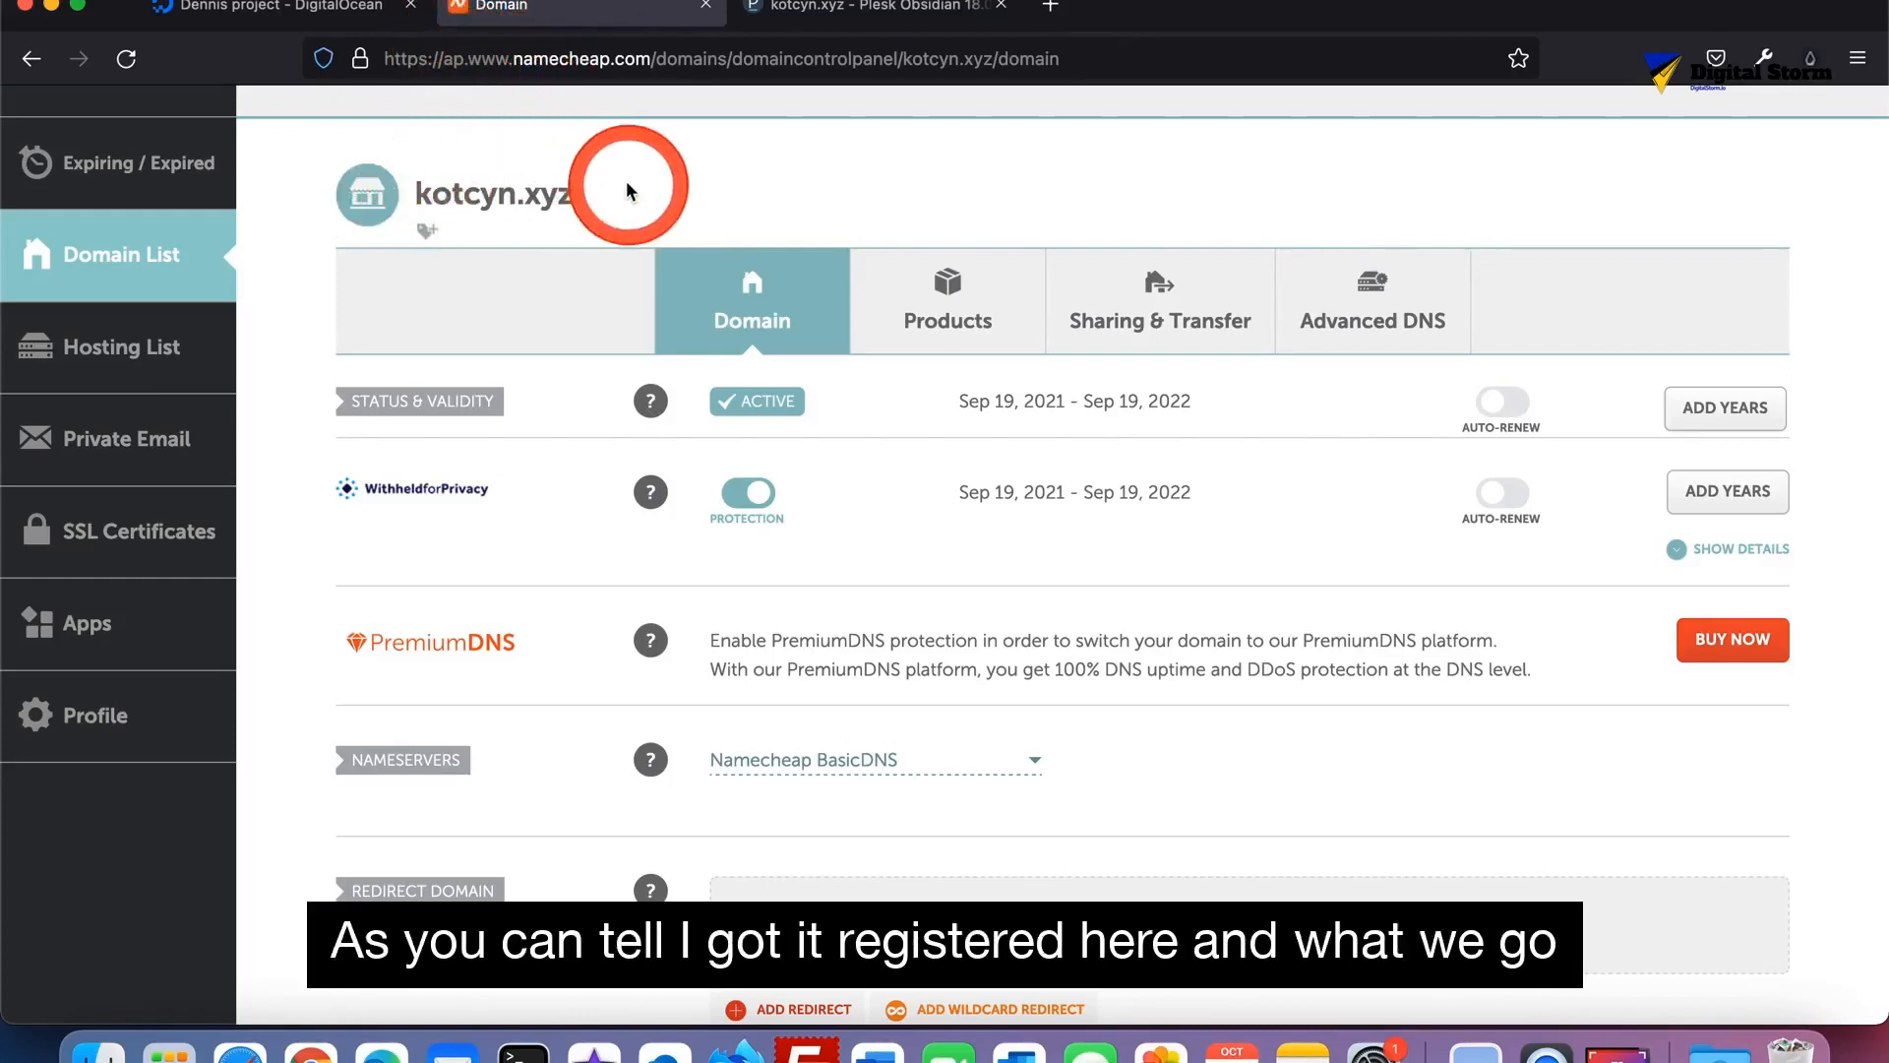
scroll(1029, 519, up, 2)
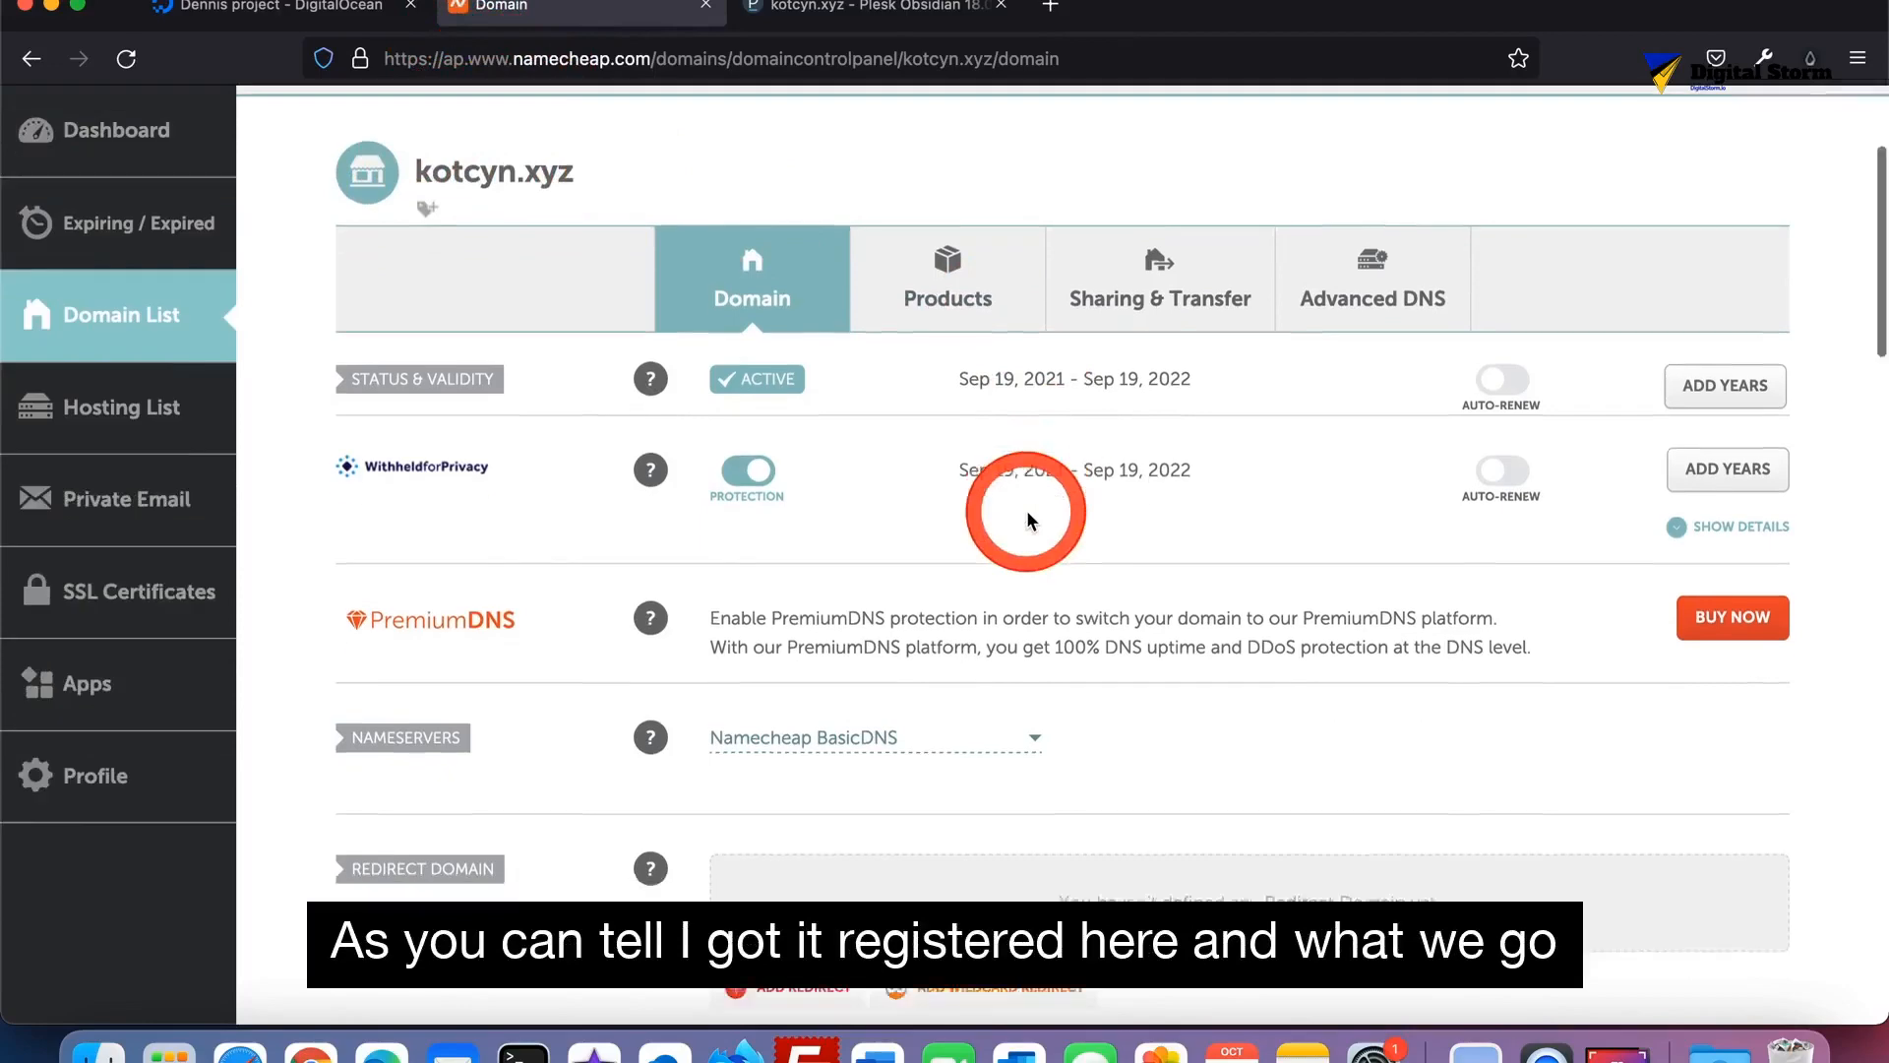
scroll(1029, 519, down, 1)
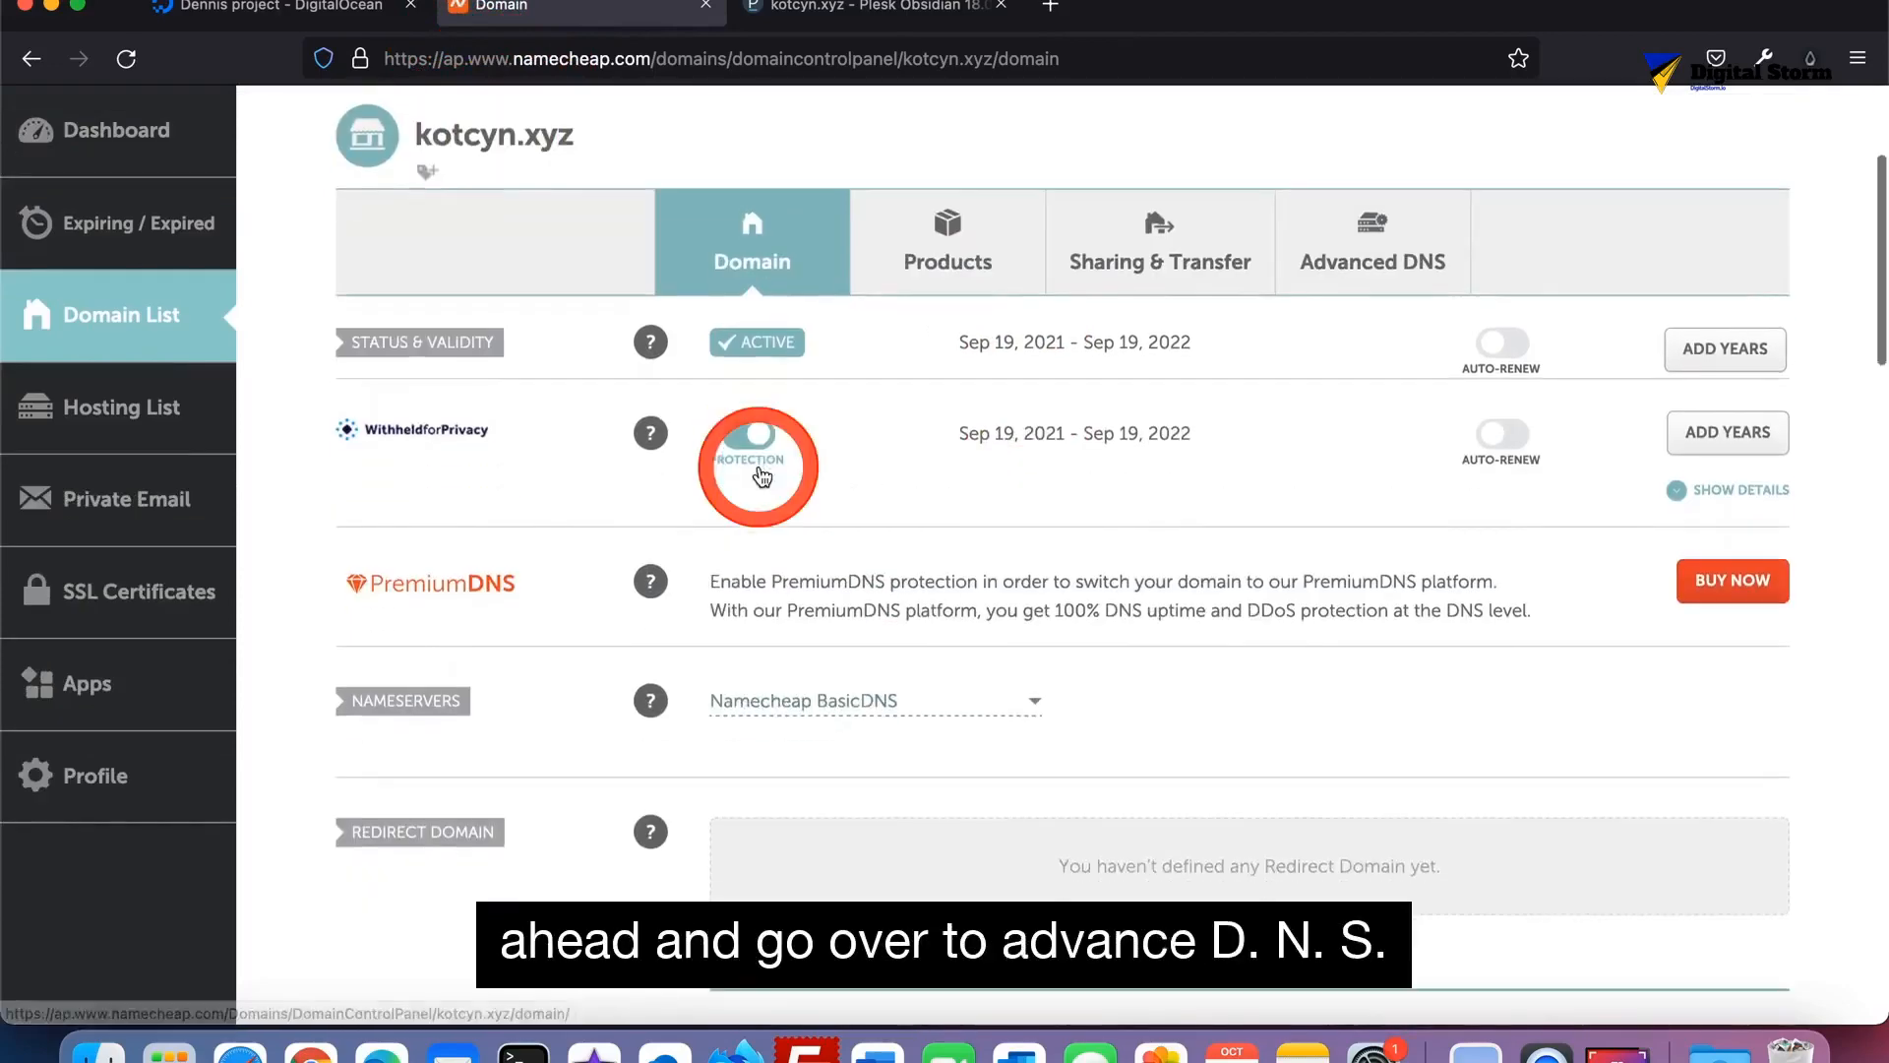
click(1338, 264)
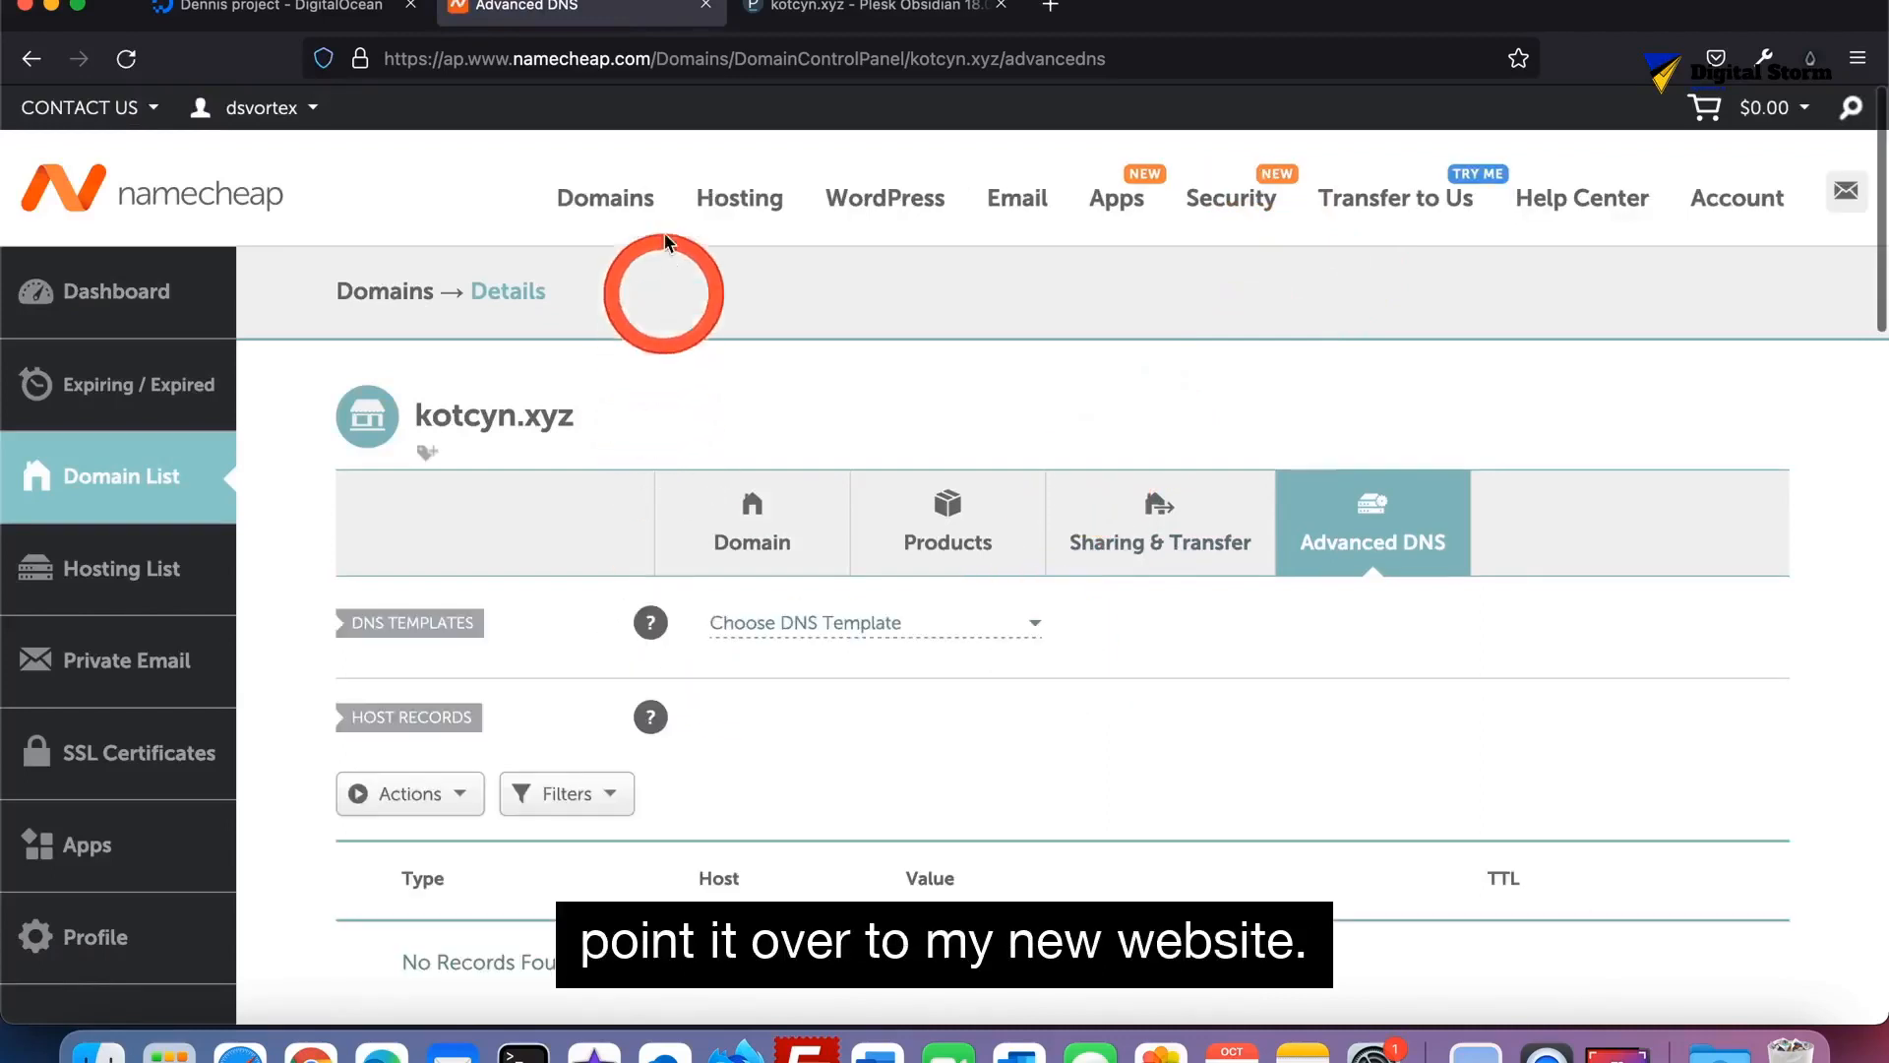
Return to the DigitalOcean project and copy the Plesk droplet's IP address again
click(836, 24)
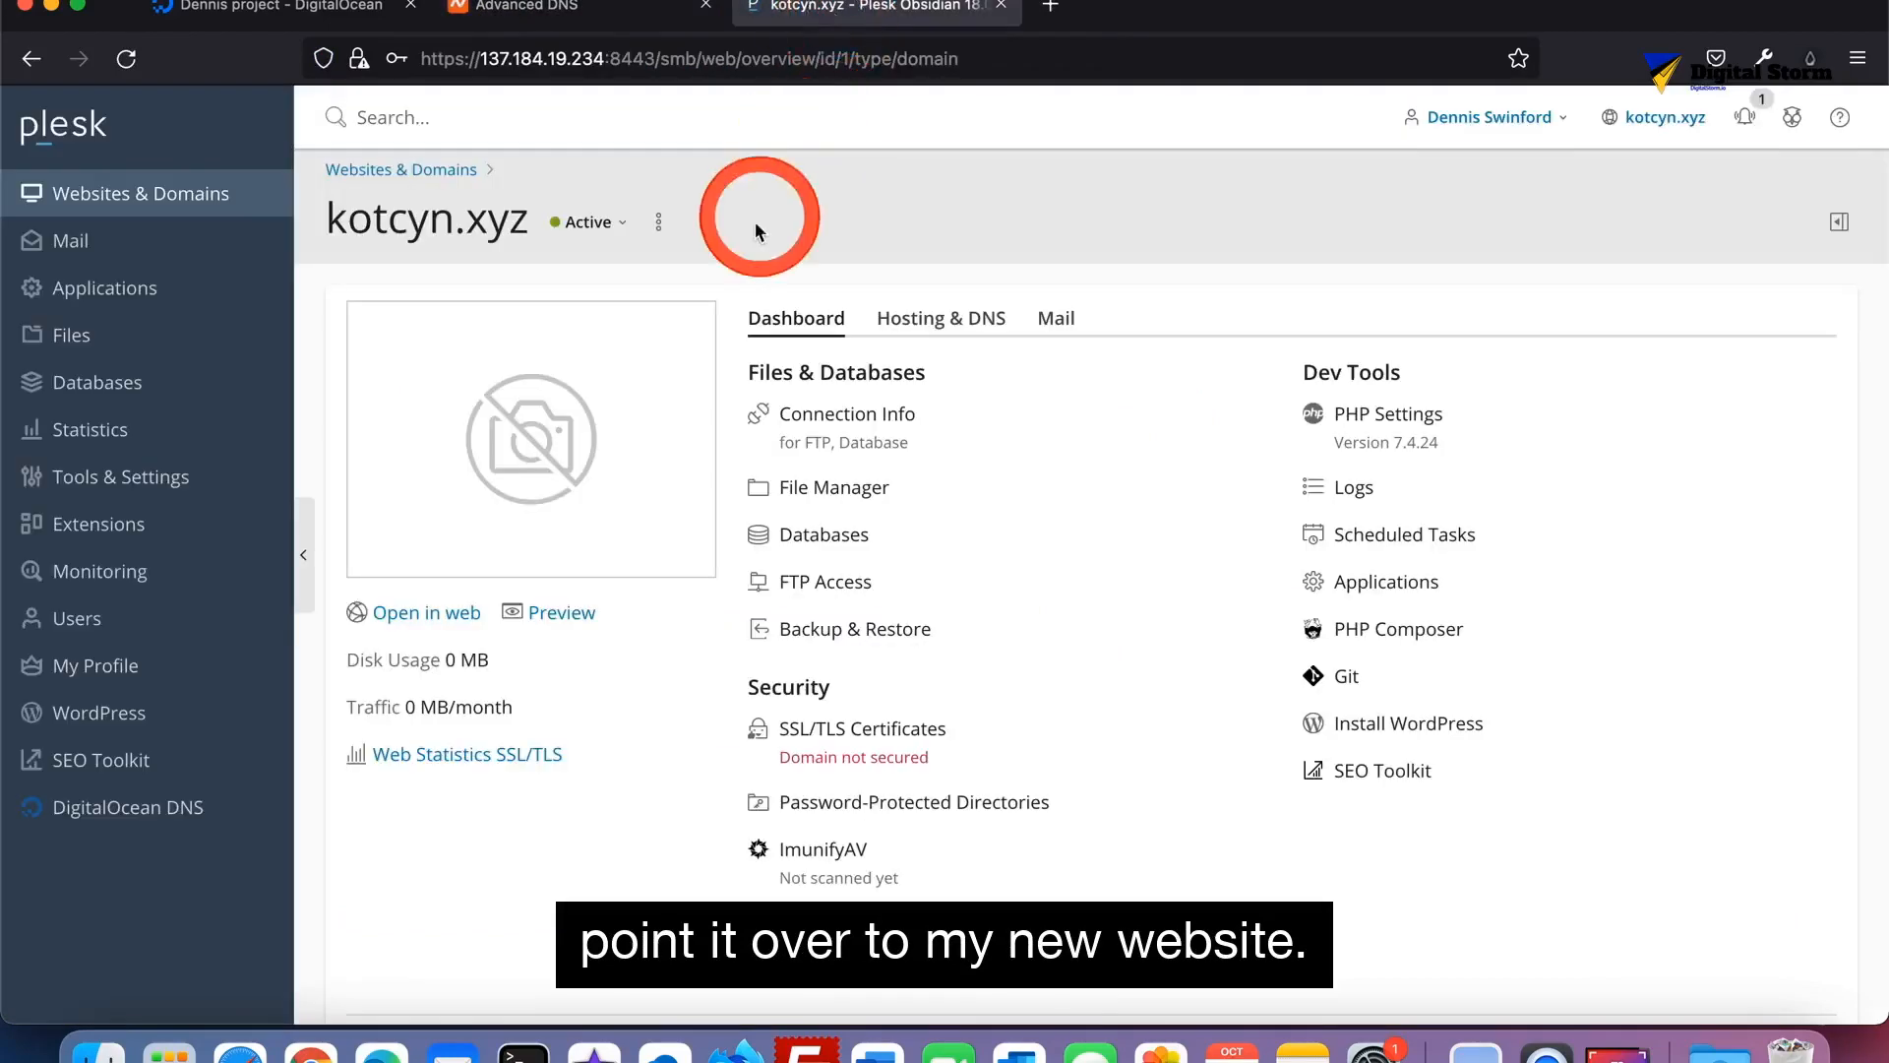
click(379, 8)
mouse_move(863, 538)
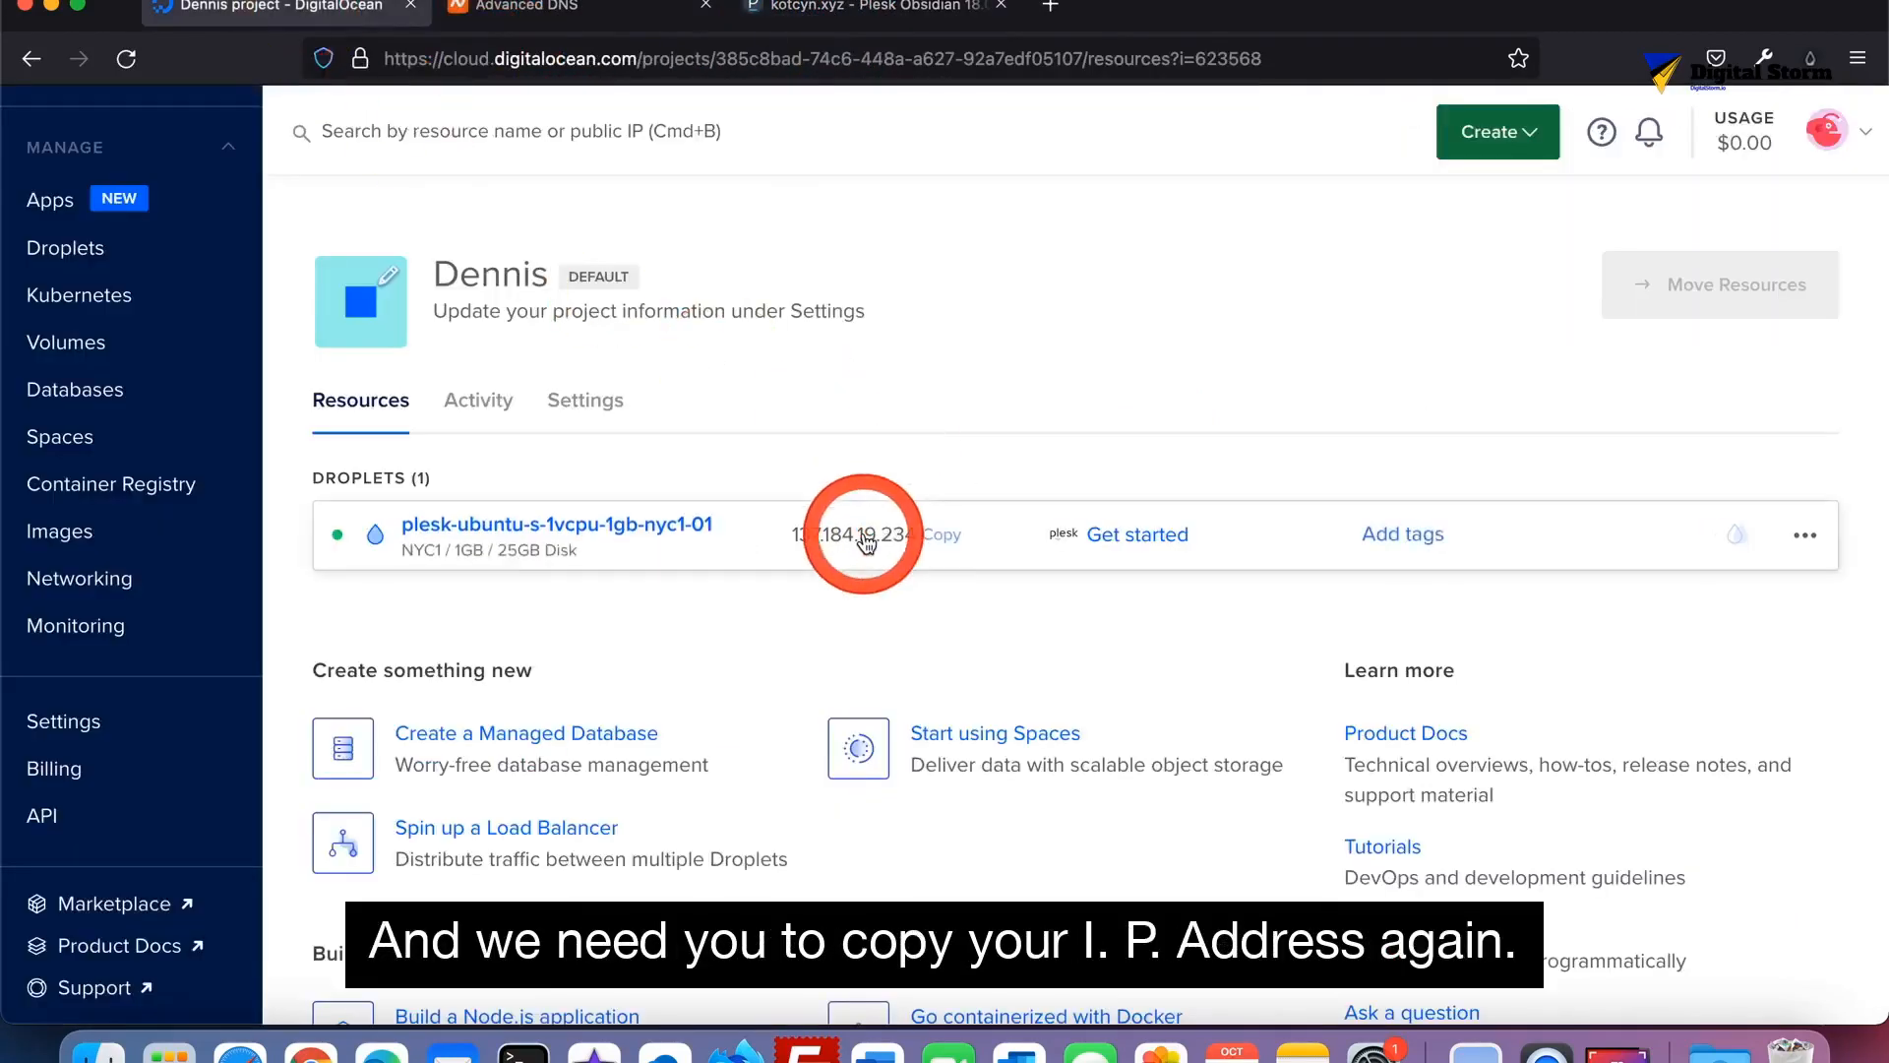
Add and save a Namecheap host record of type A Record with host @ and value 137.184.19.234
click(594, 22)
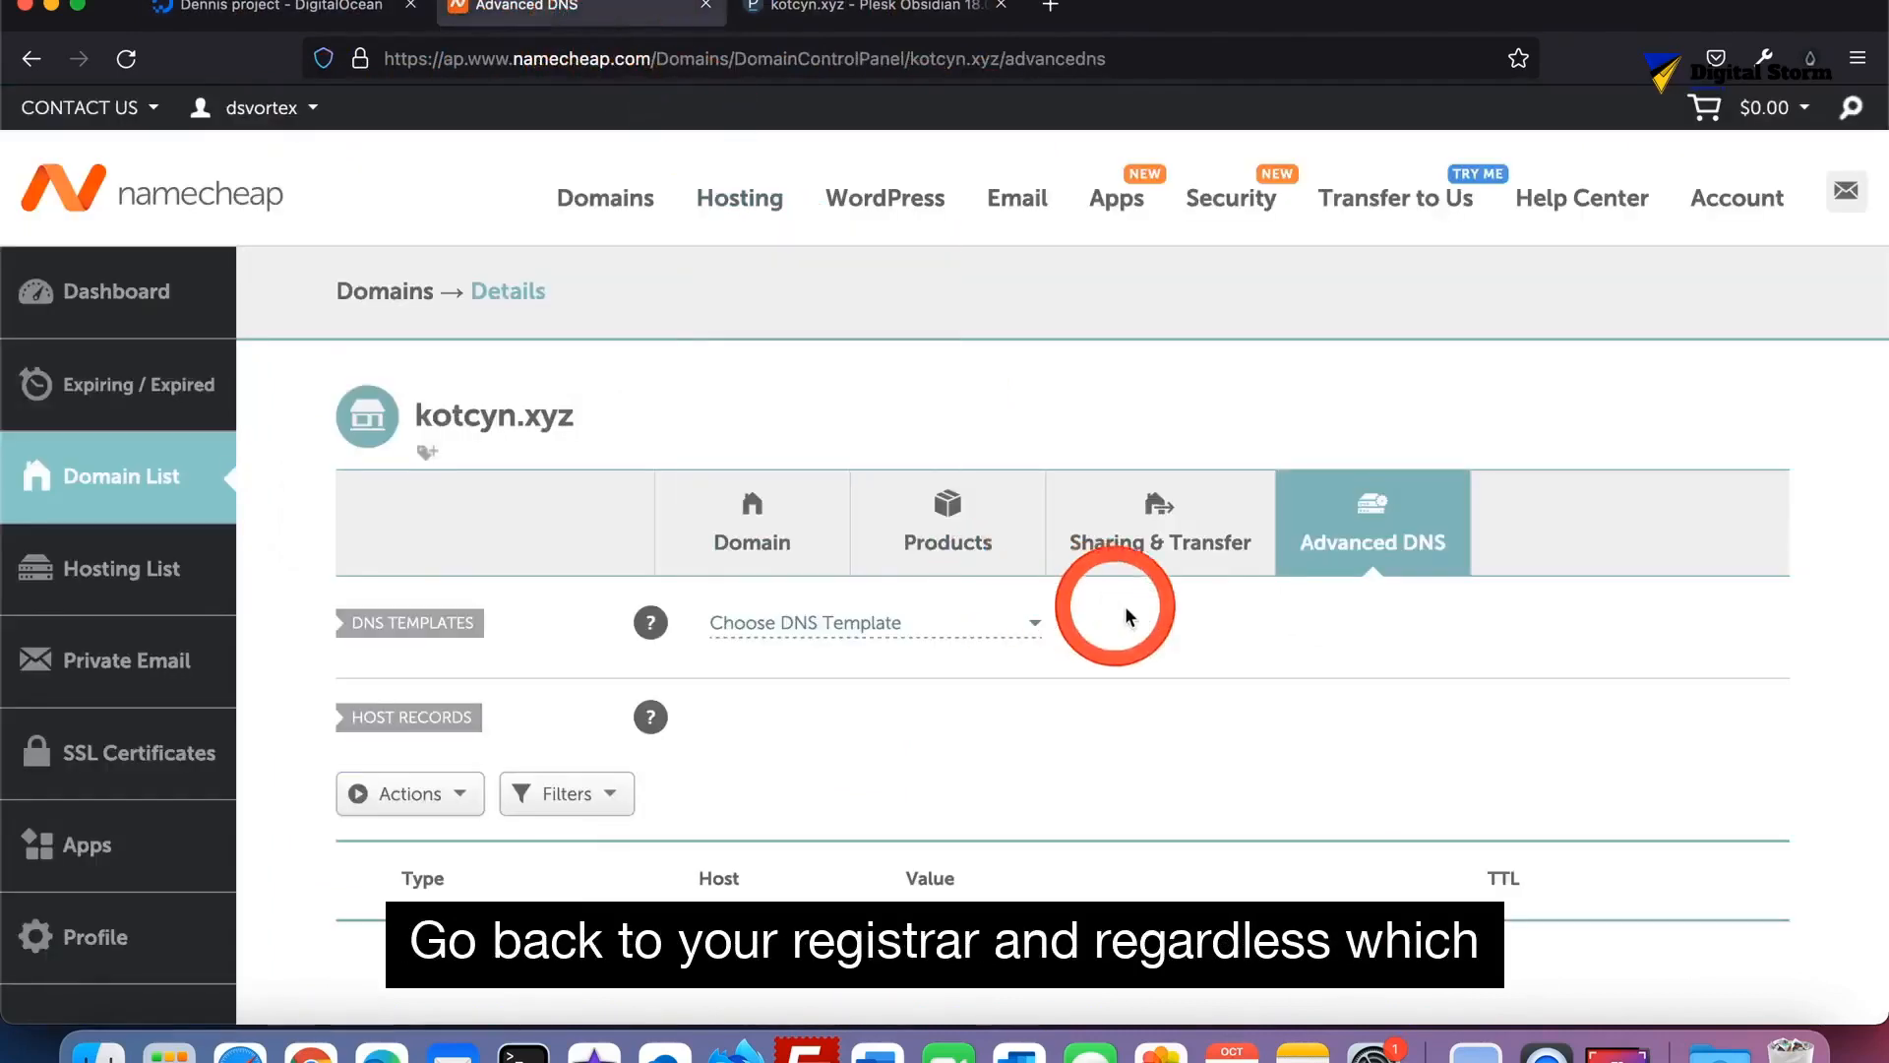
scroll(1143, 596, down, 3)
scroll(1143, 596, down, 1)
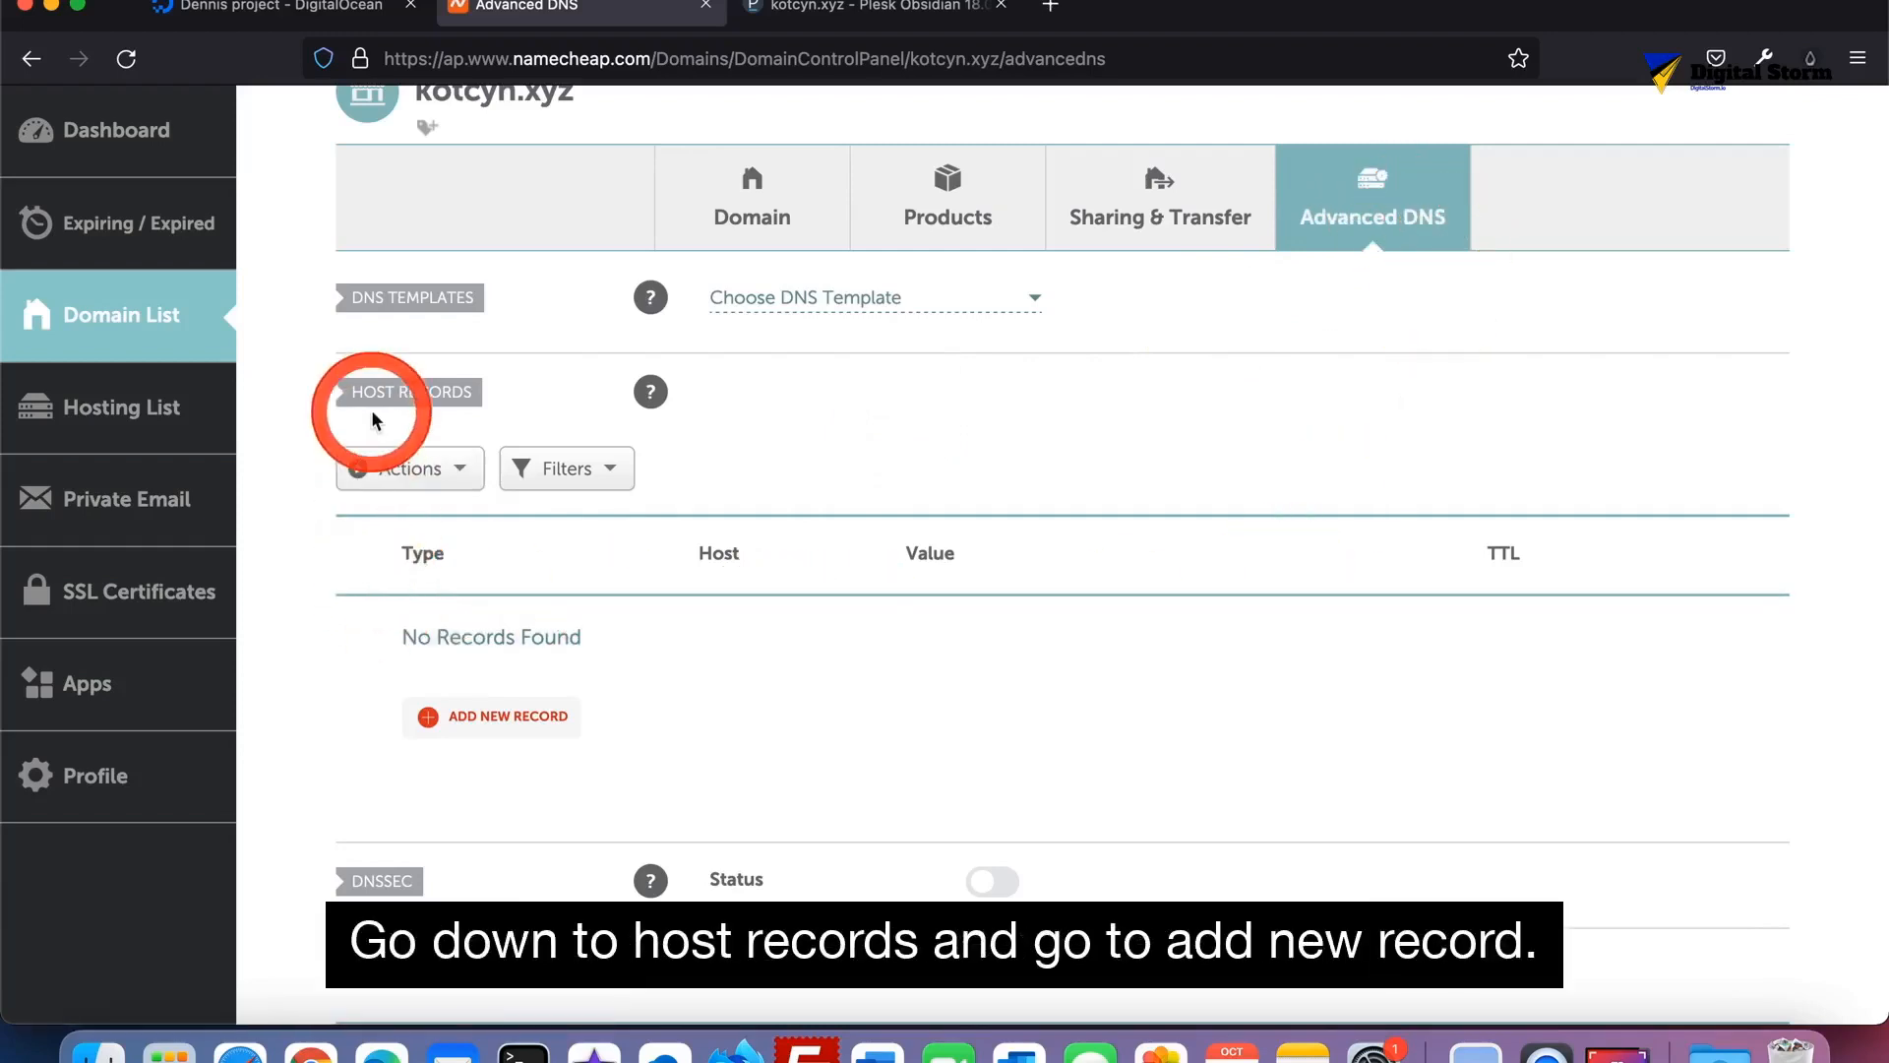
click(499, 735)
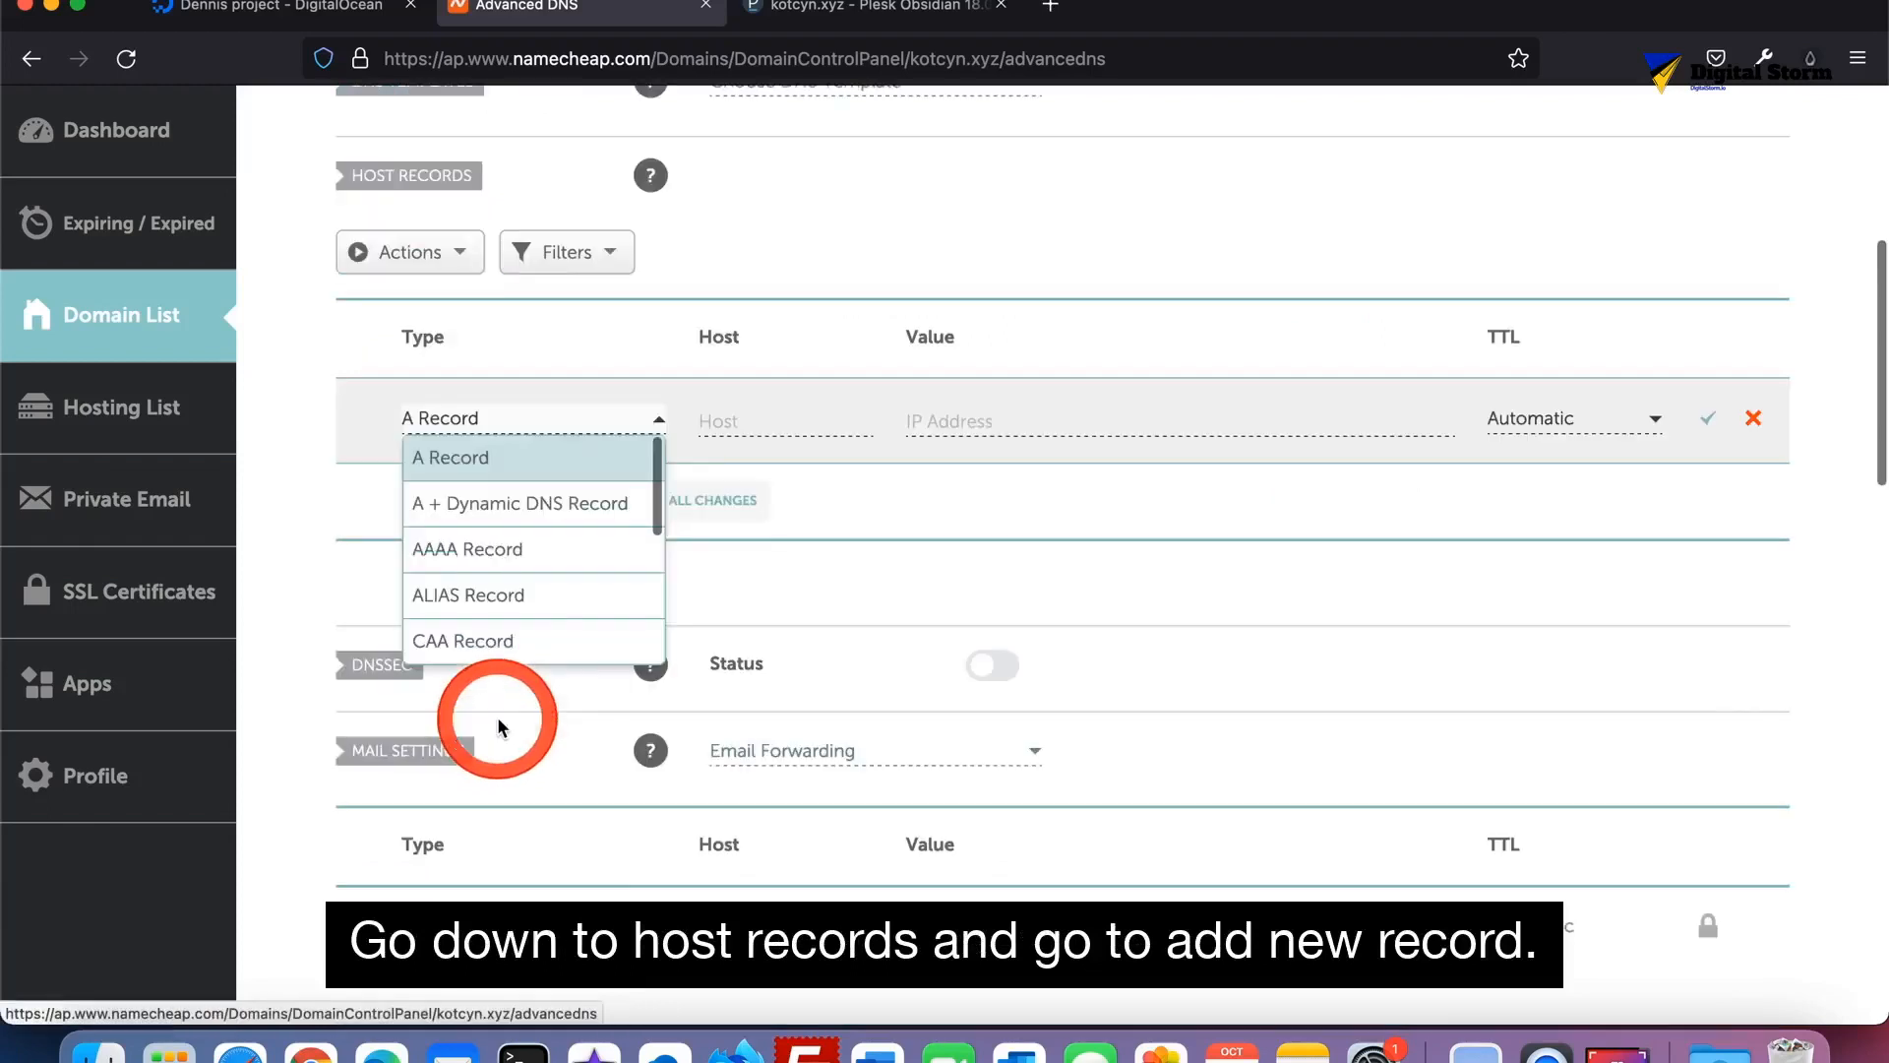
click(467, 455)
click(719, 418)
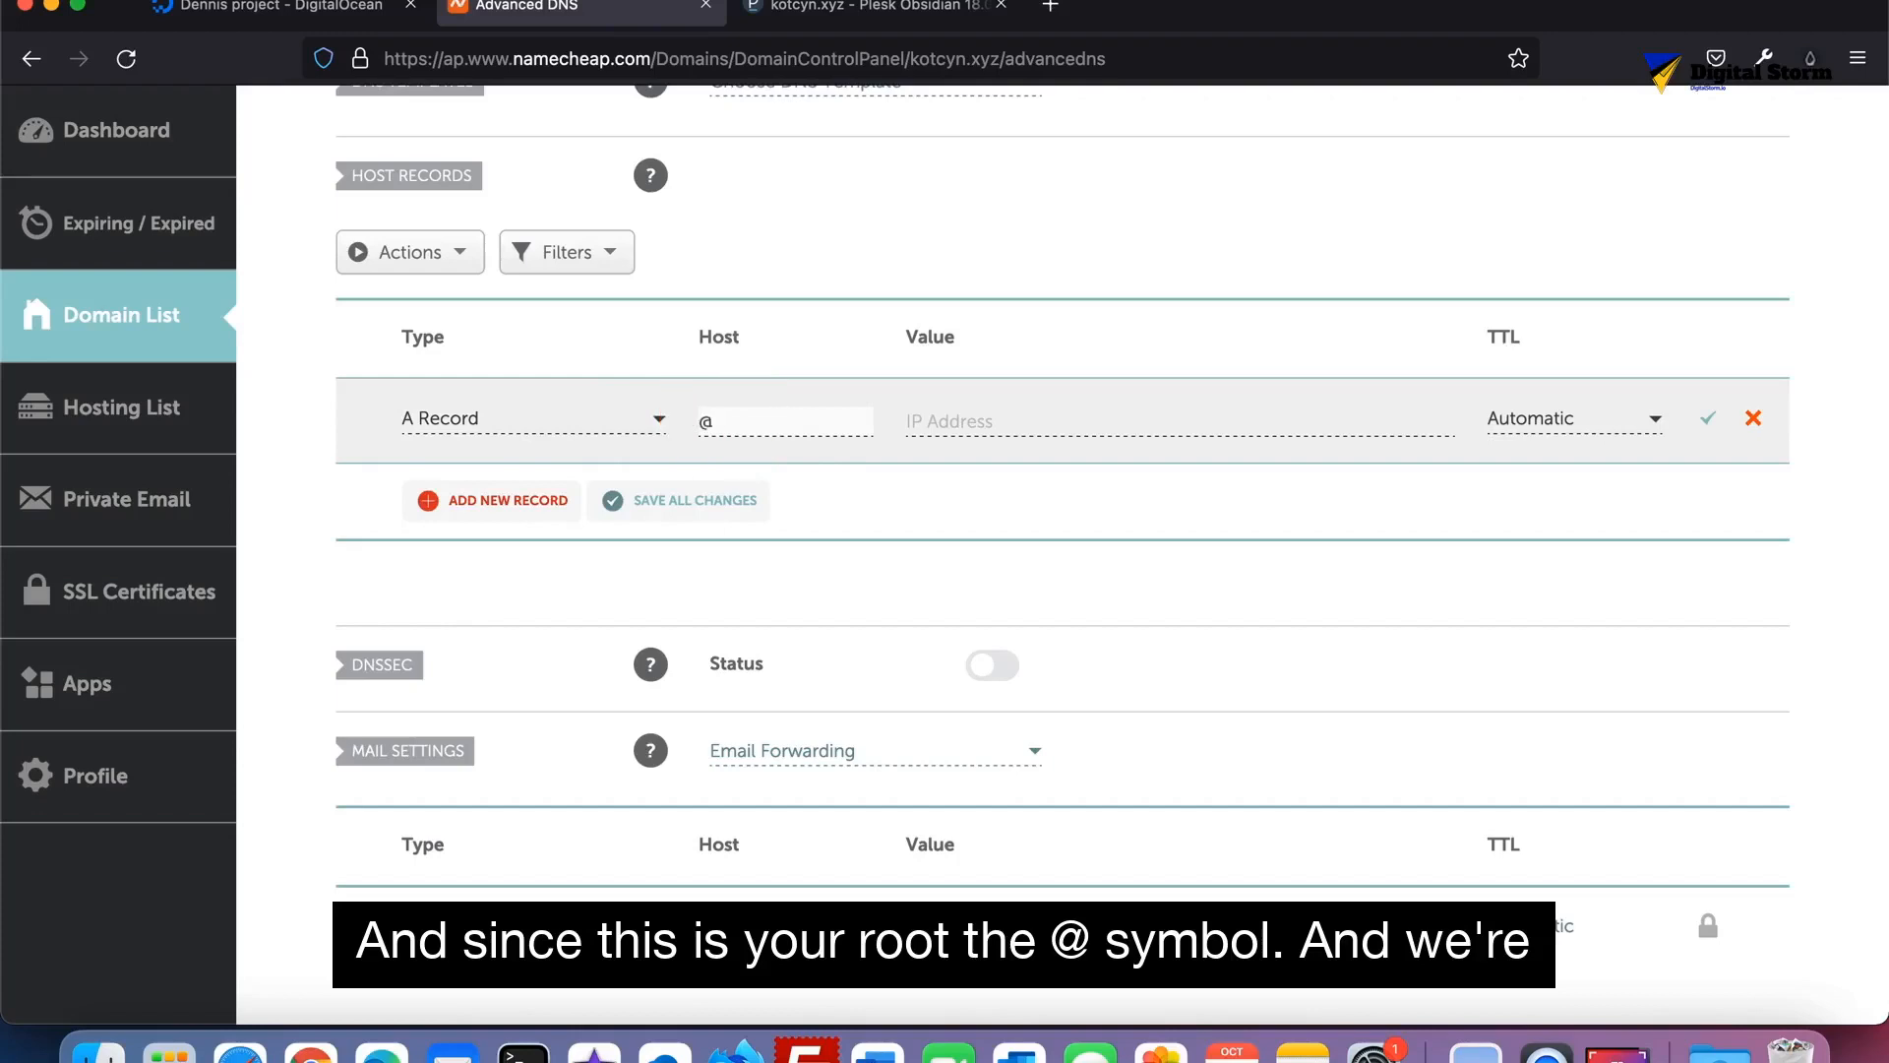
text(@)
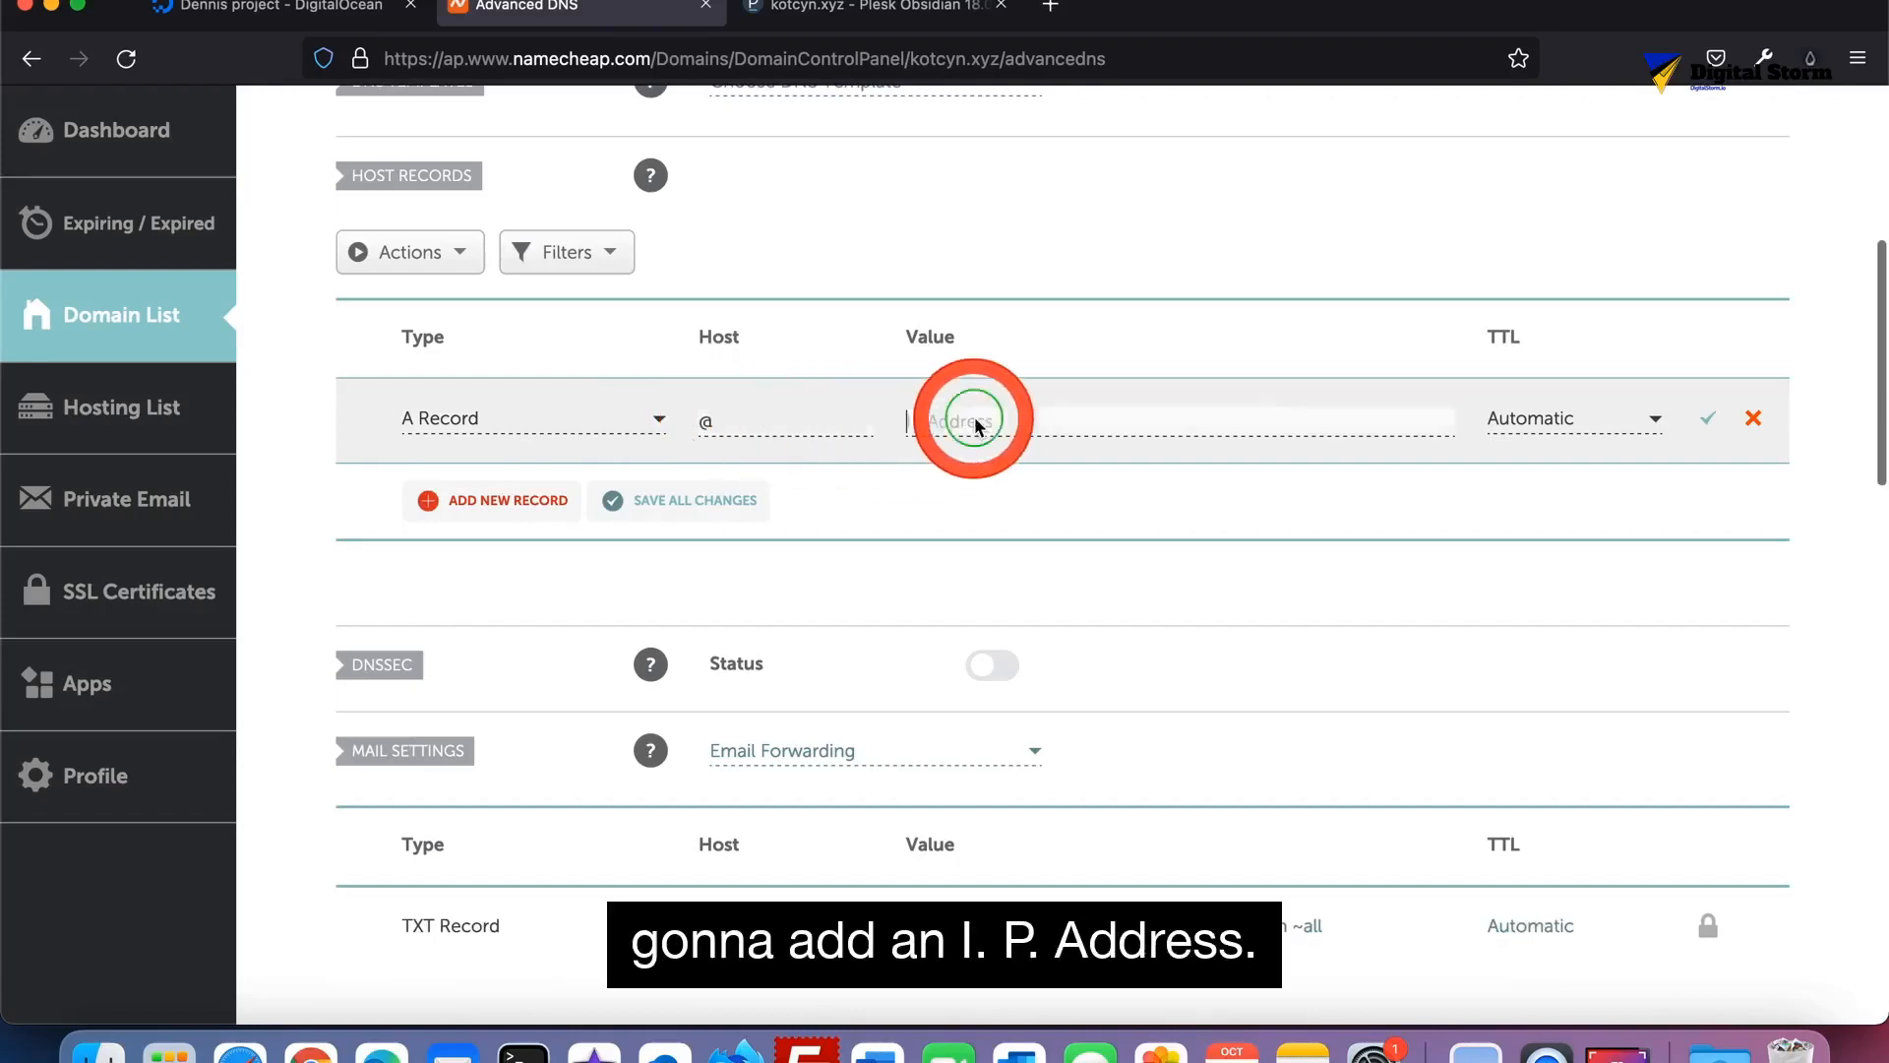
right_click(972, 422)
click(1026, 565)
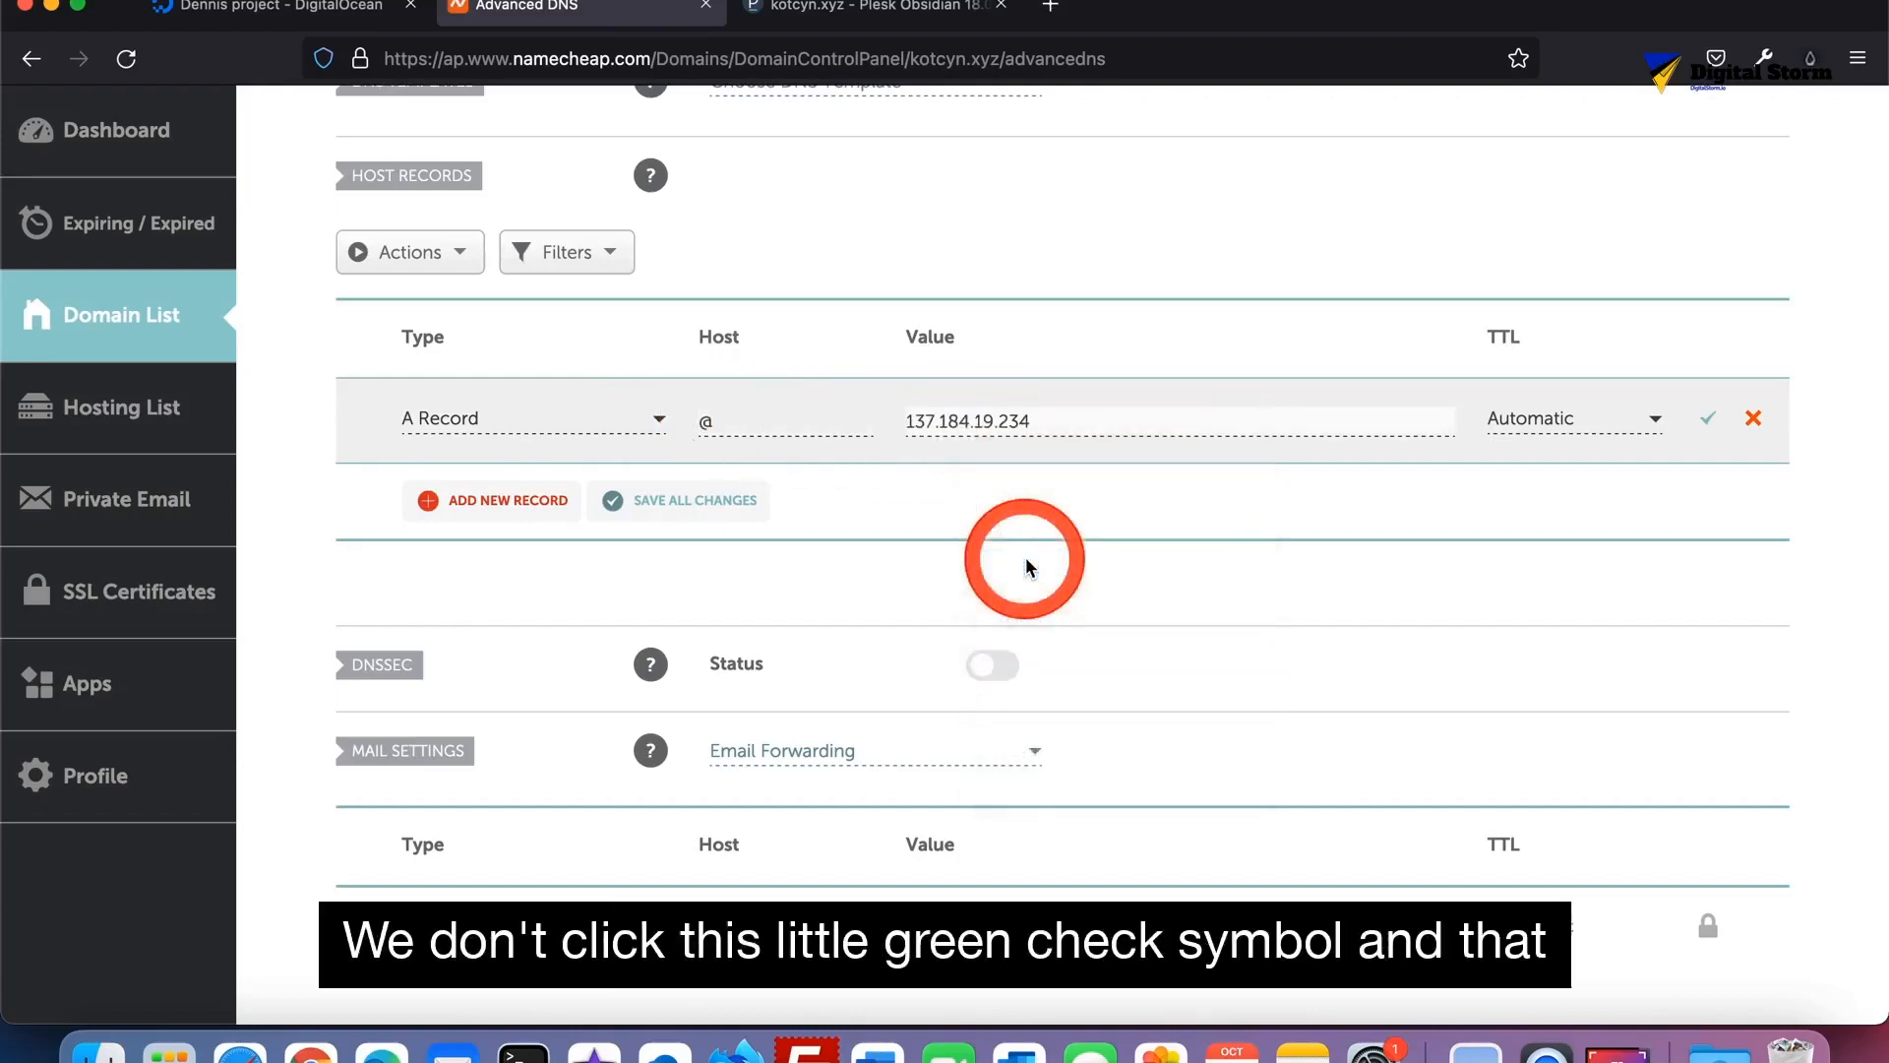
click(1711, 425)
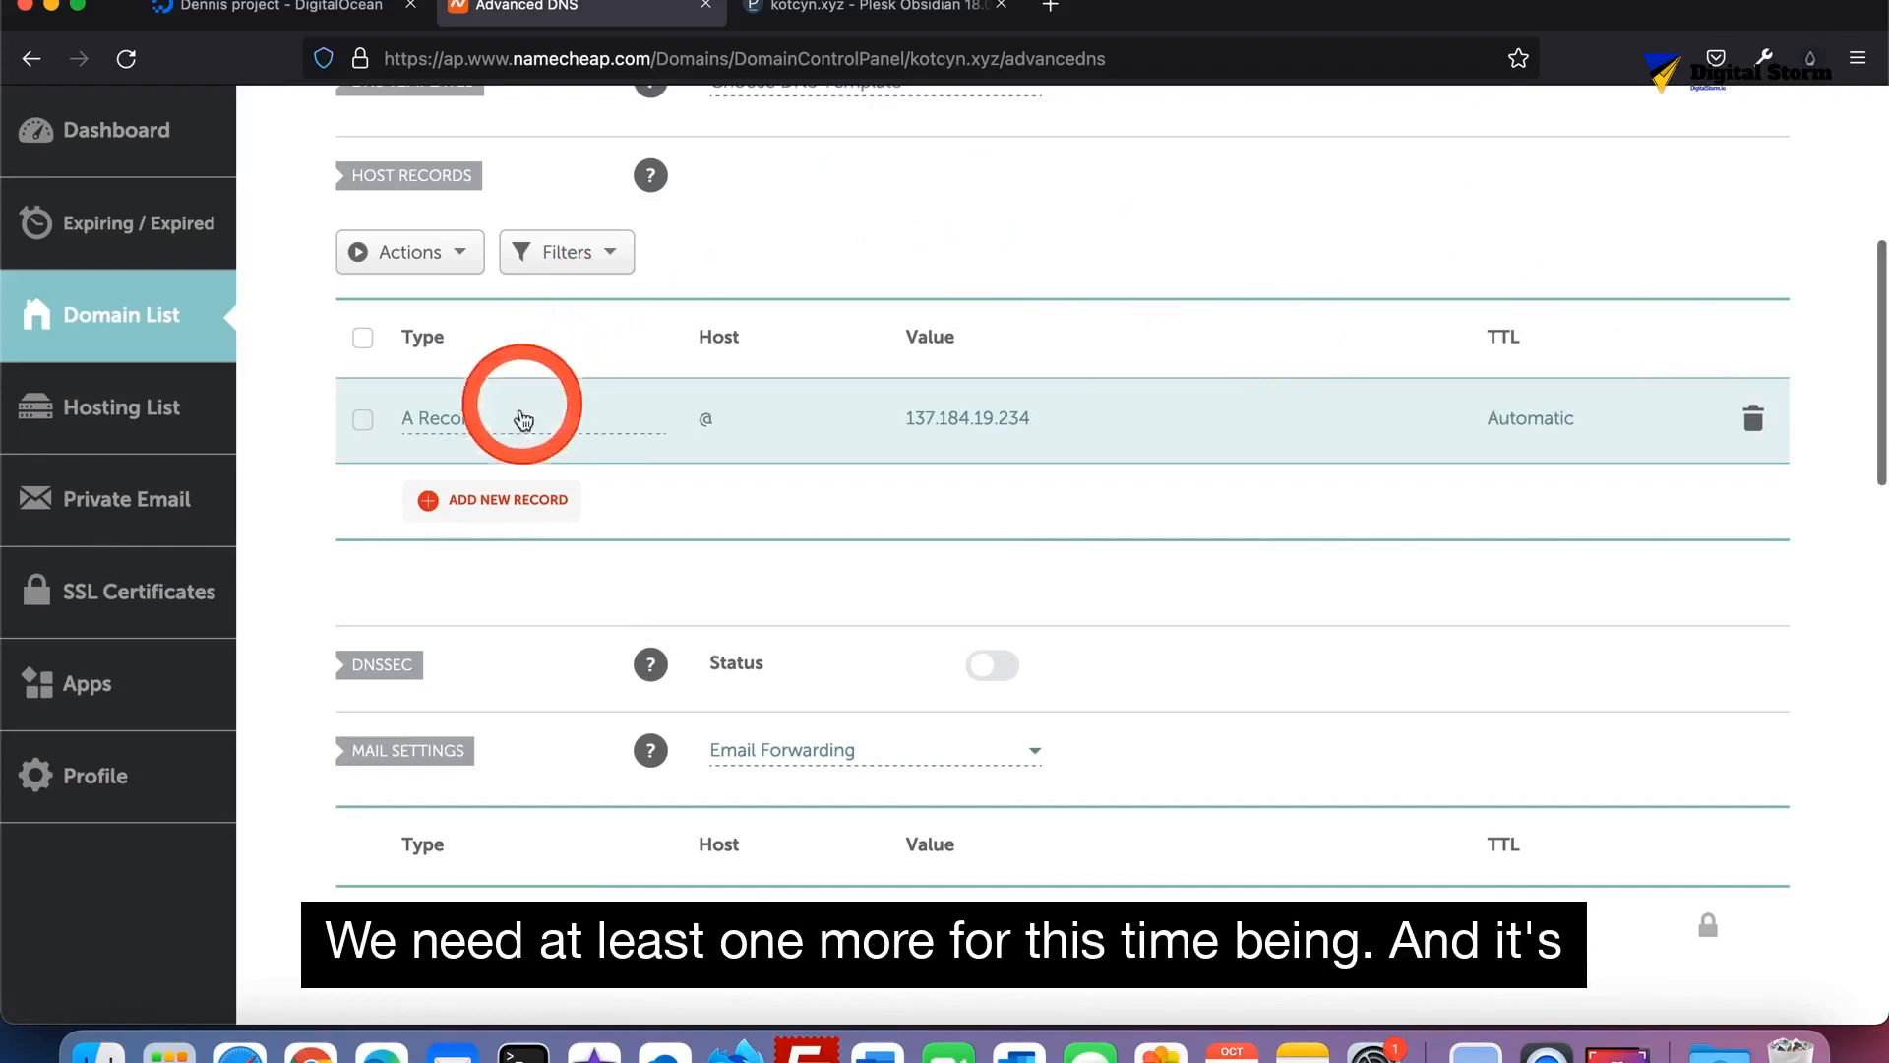
Add and save a Namecheap host record of type CNAME Record with host www and target kotcyn.xyz
click(505, 502)
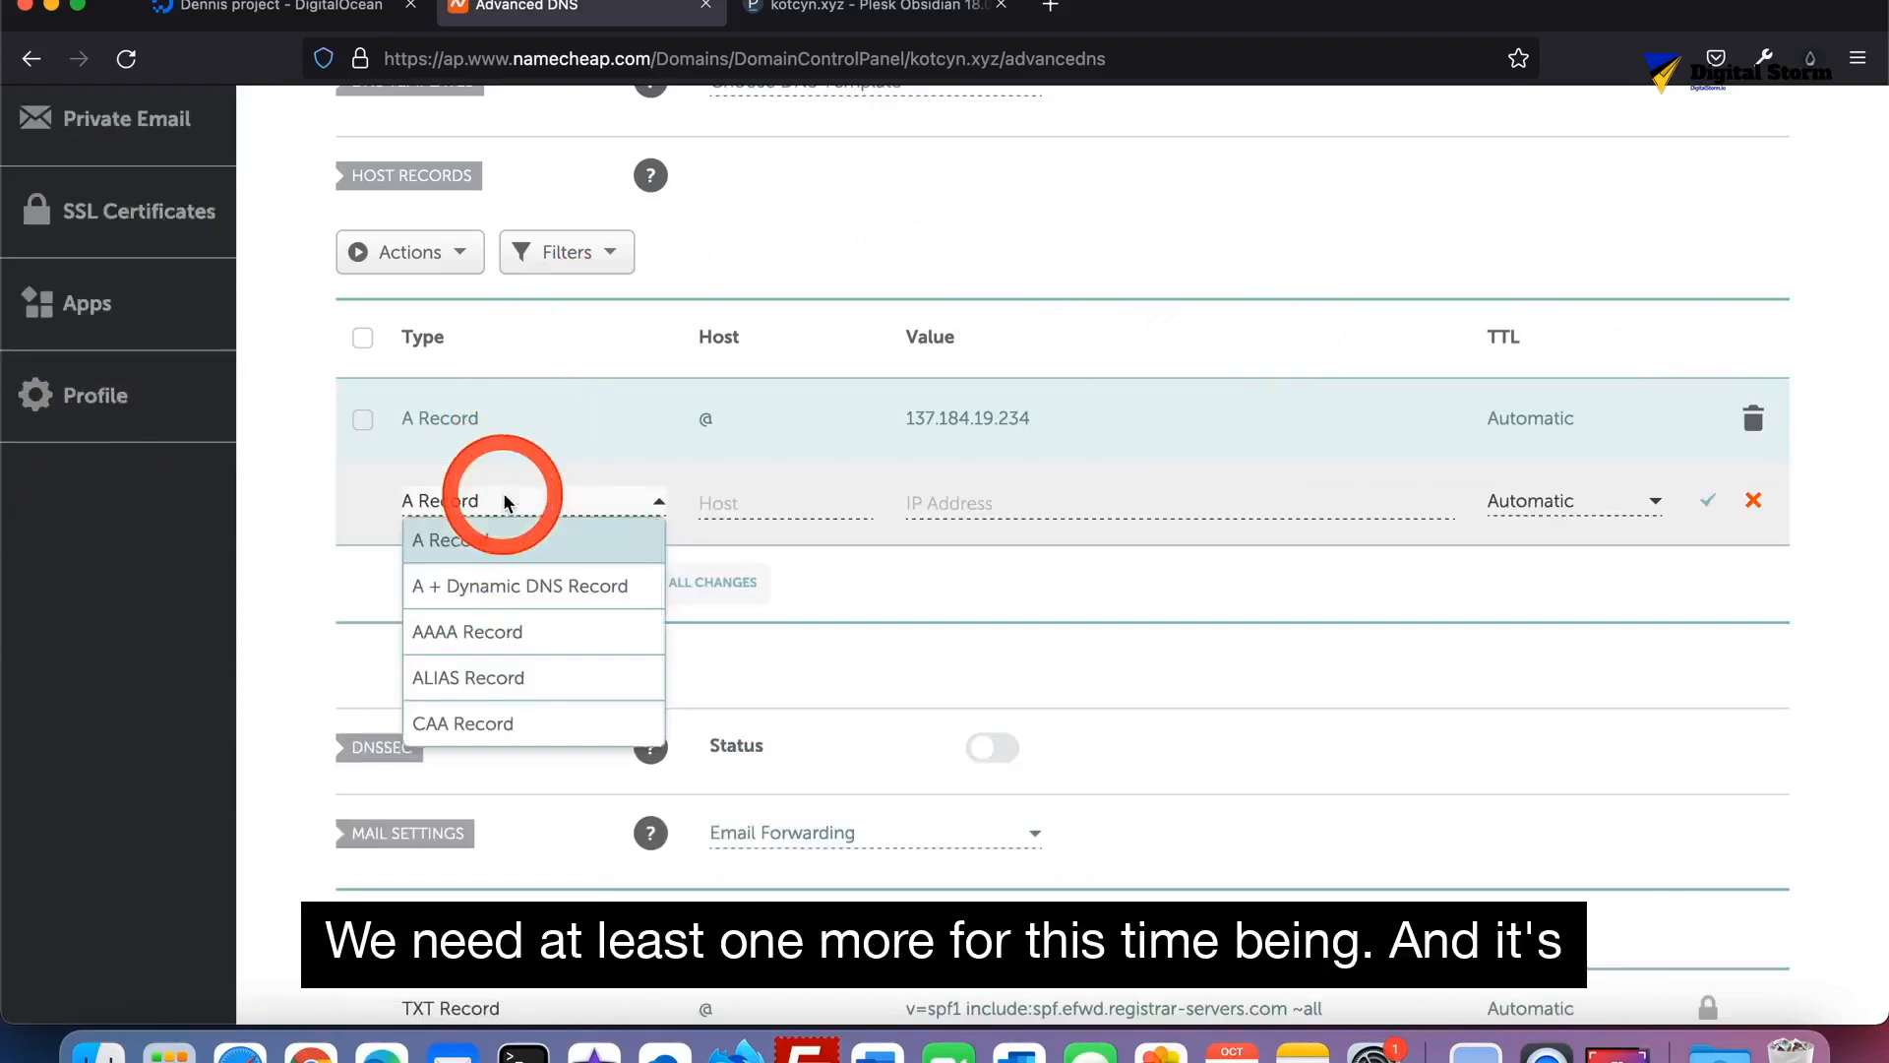
scroll(489, 628, down, 1)
scroll(489, 629, down, 1)
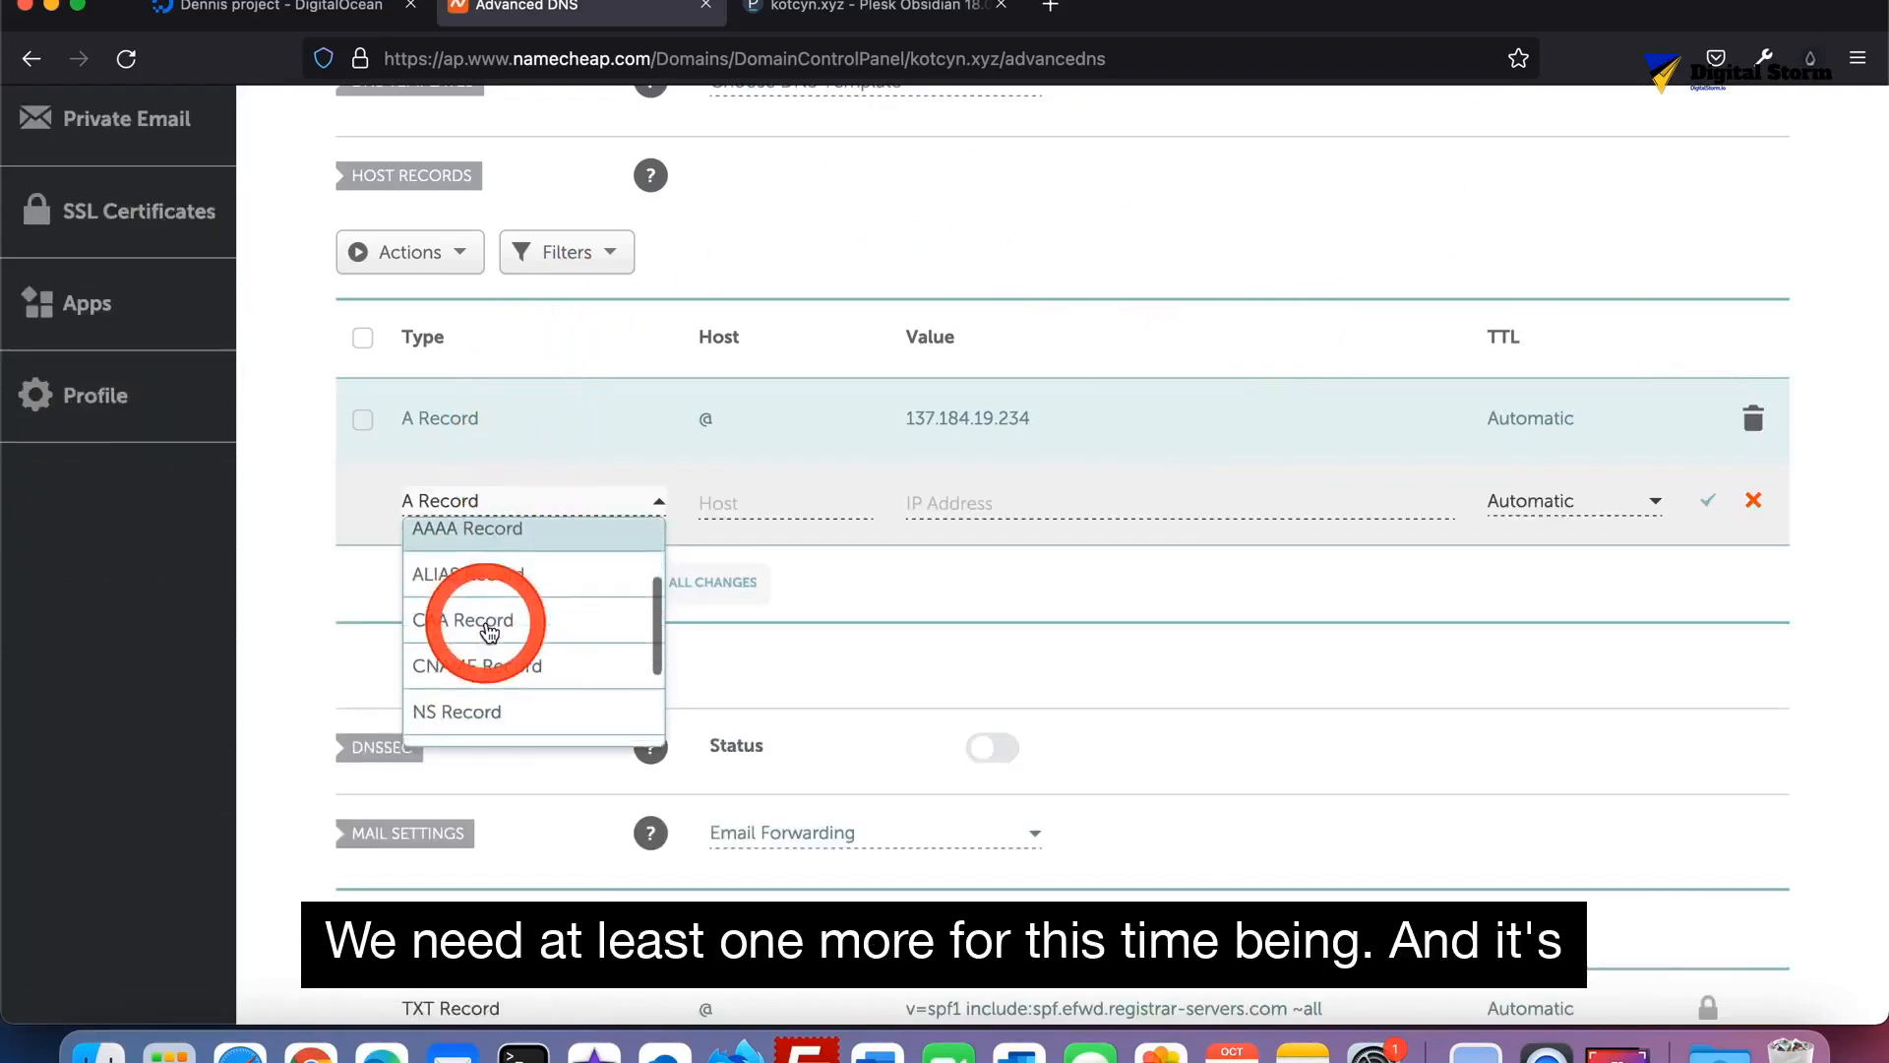
click(469, 674)
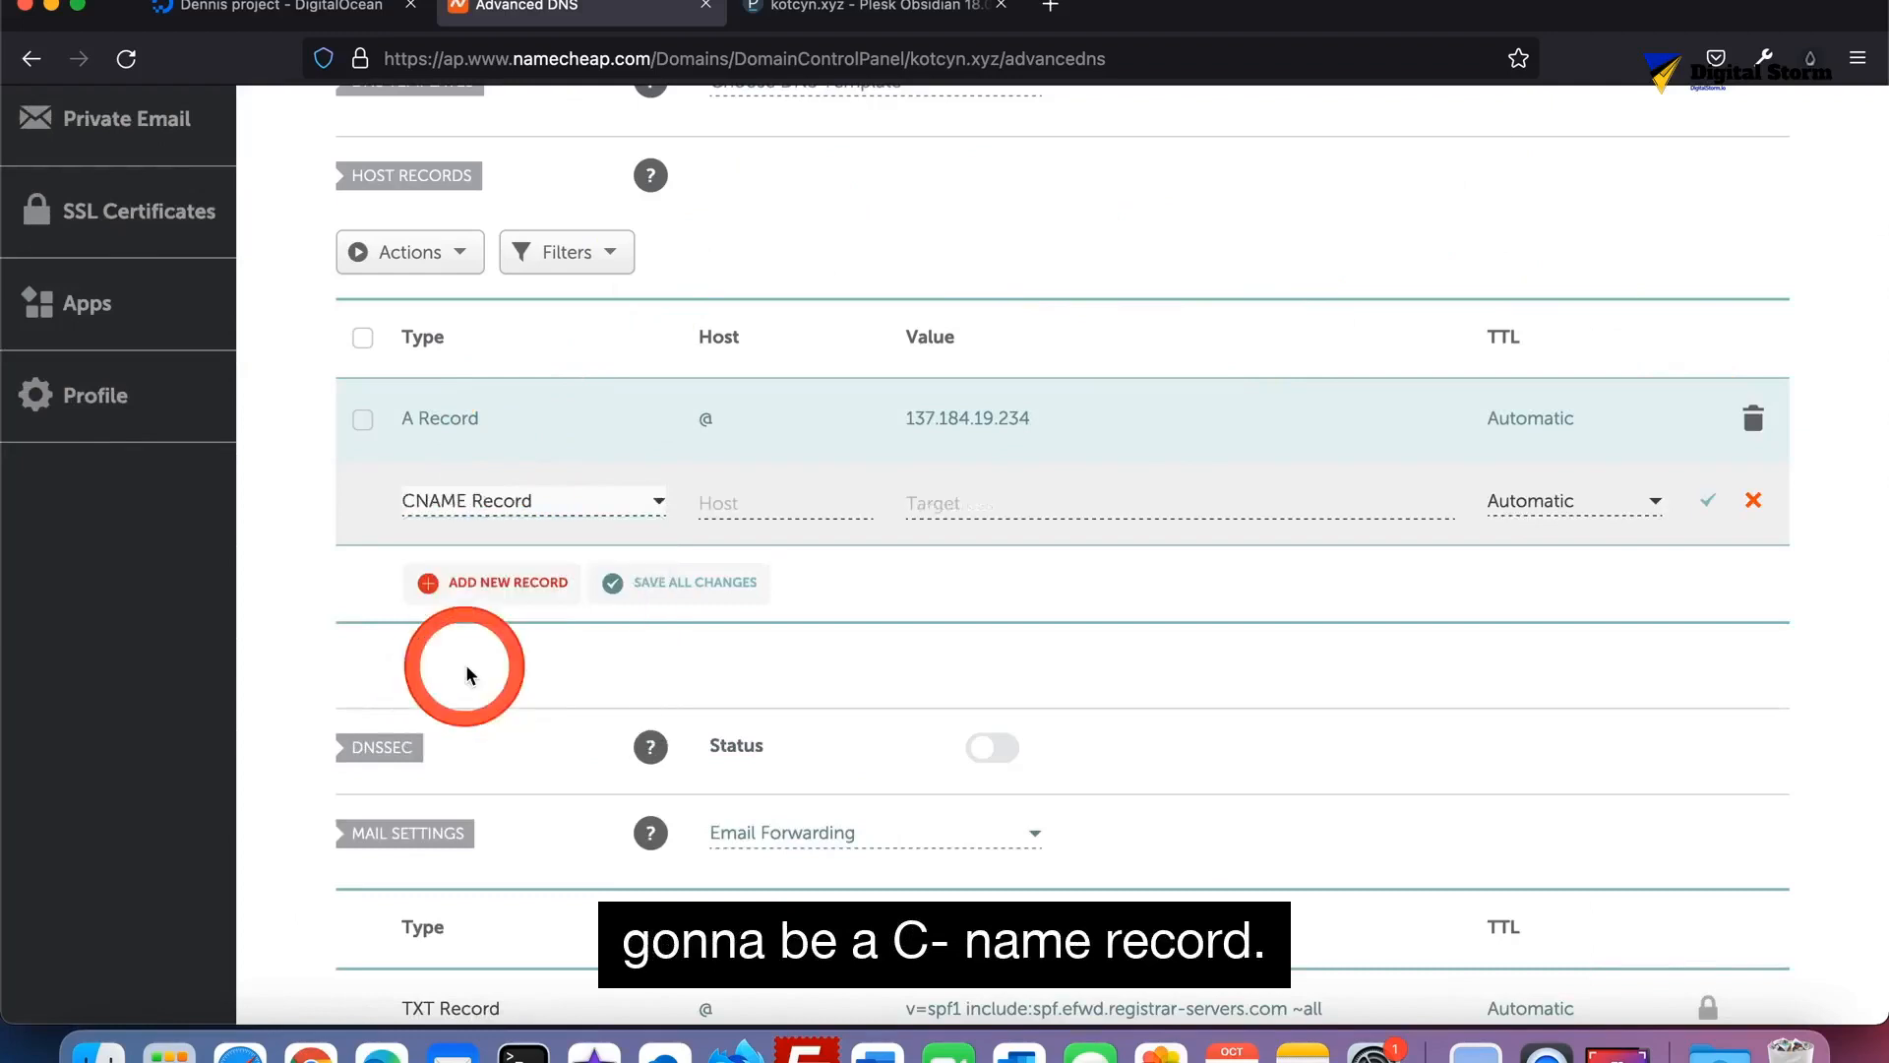
click(768, 511)
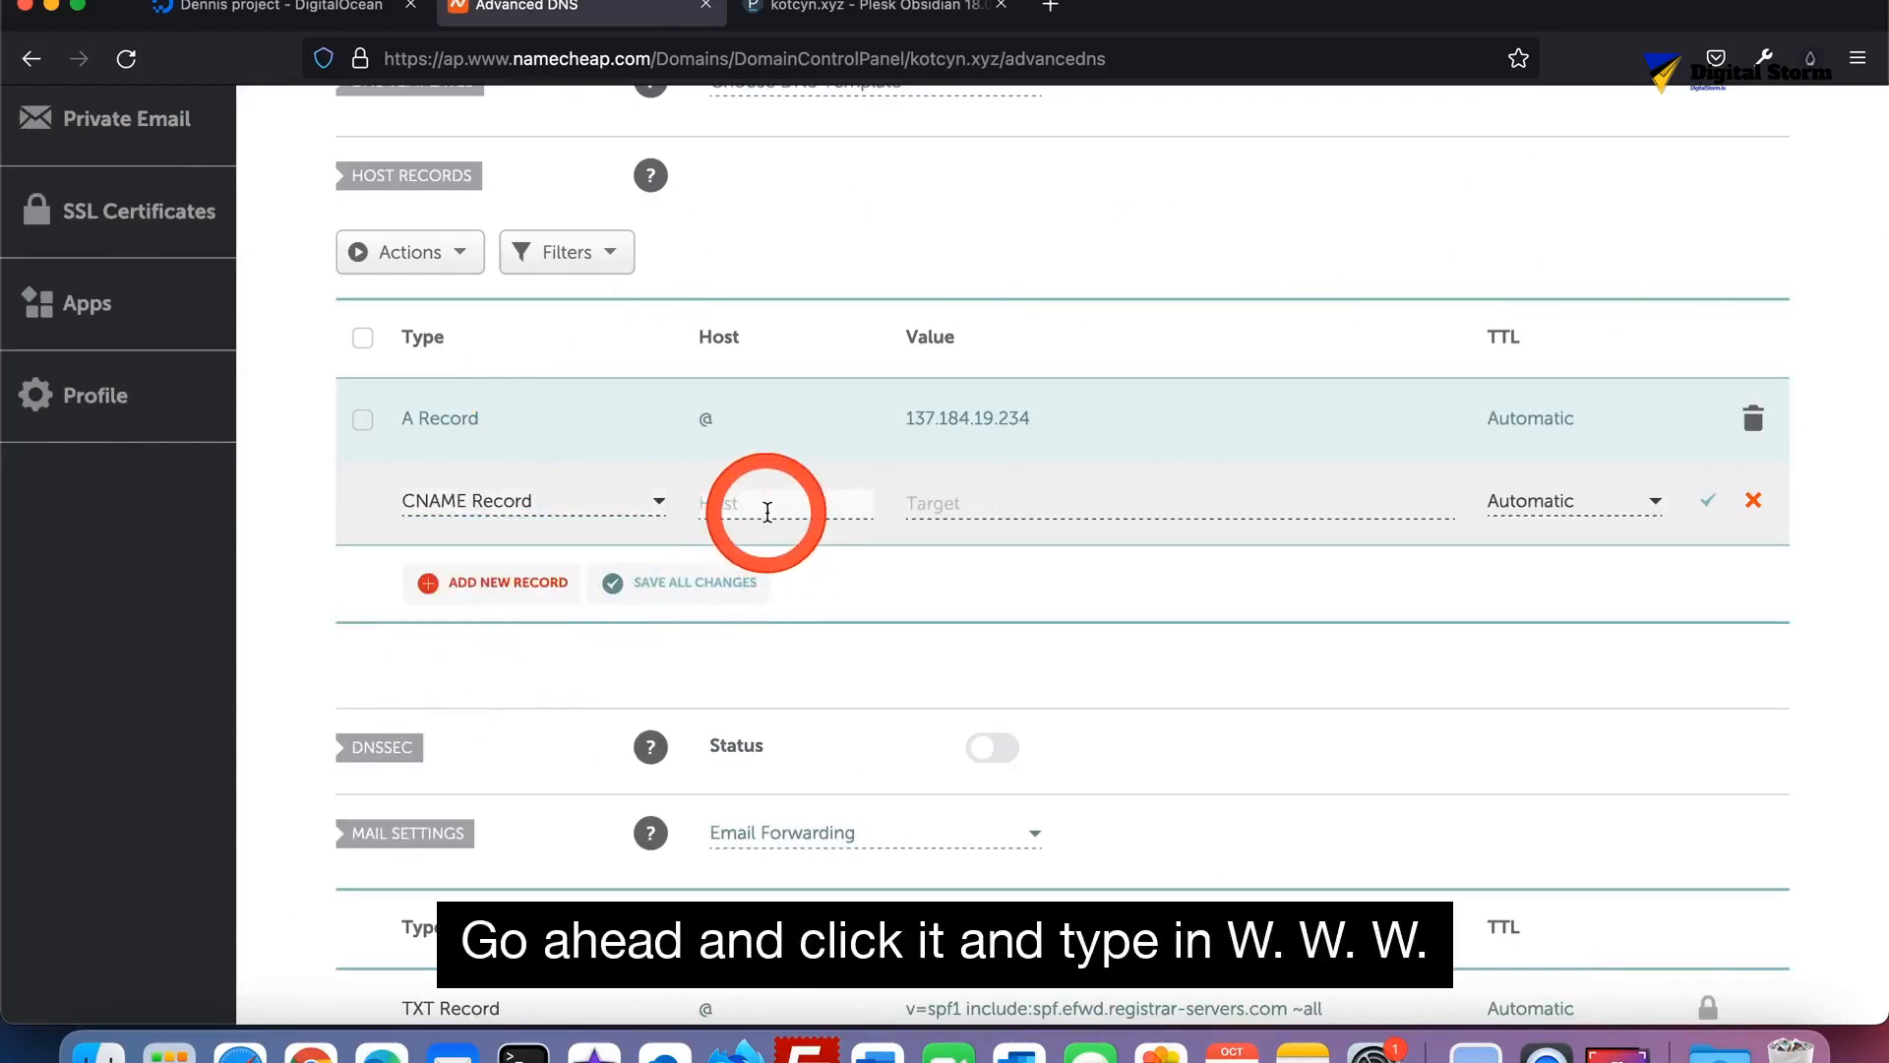
text(www)
click(924, 502)
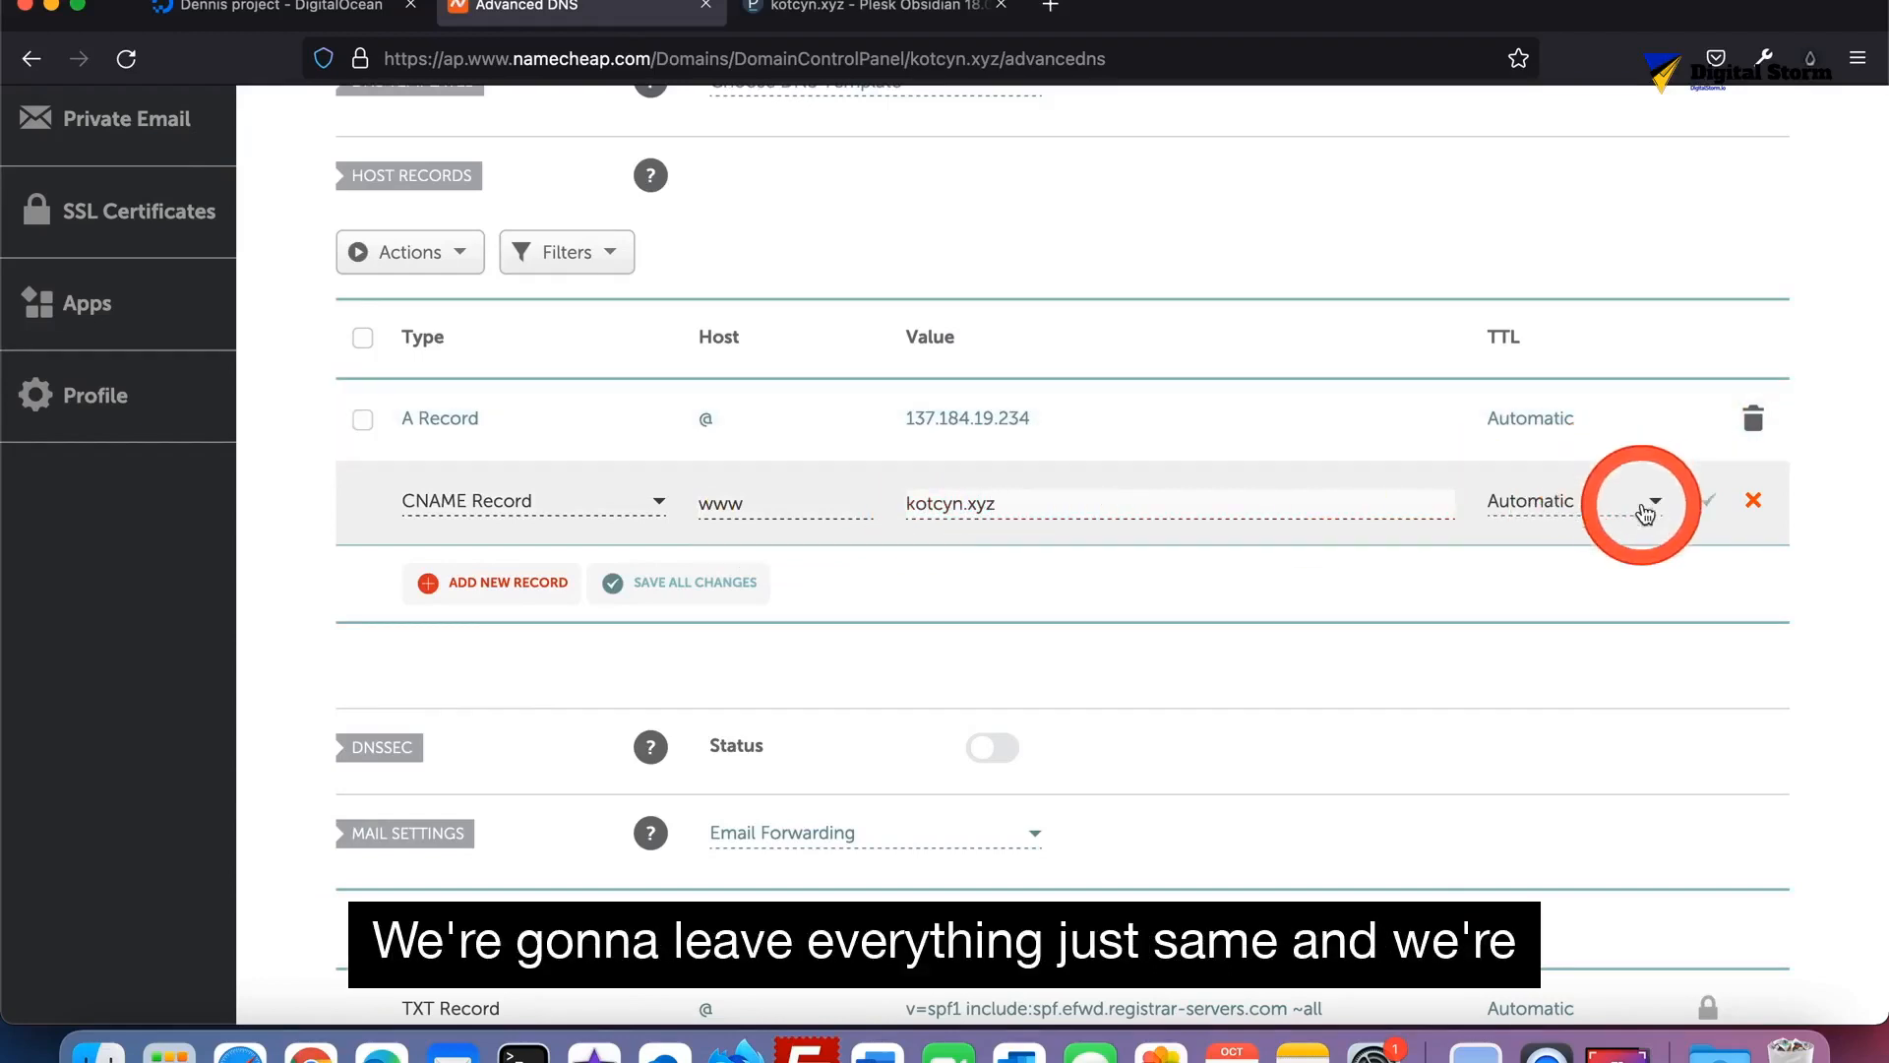
click(1712, 507)
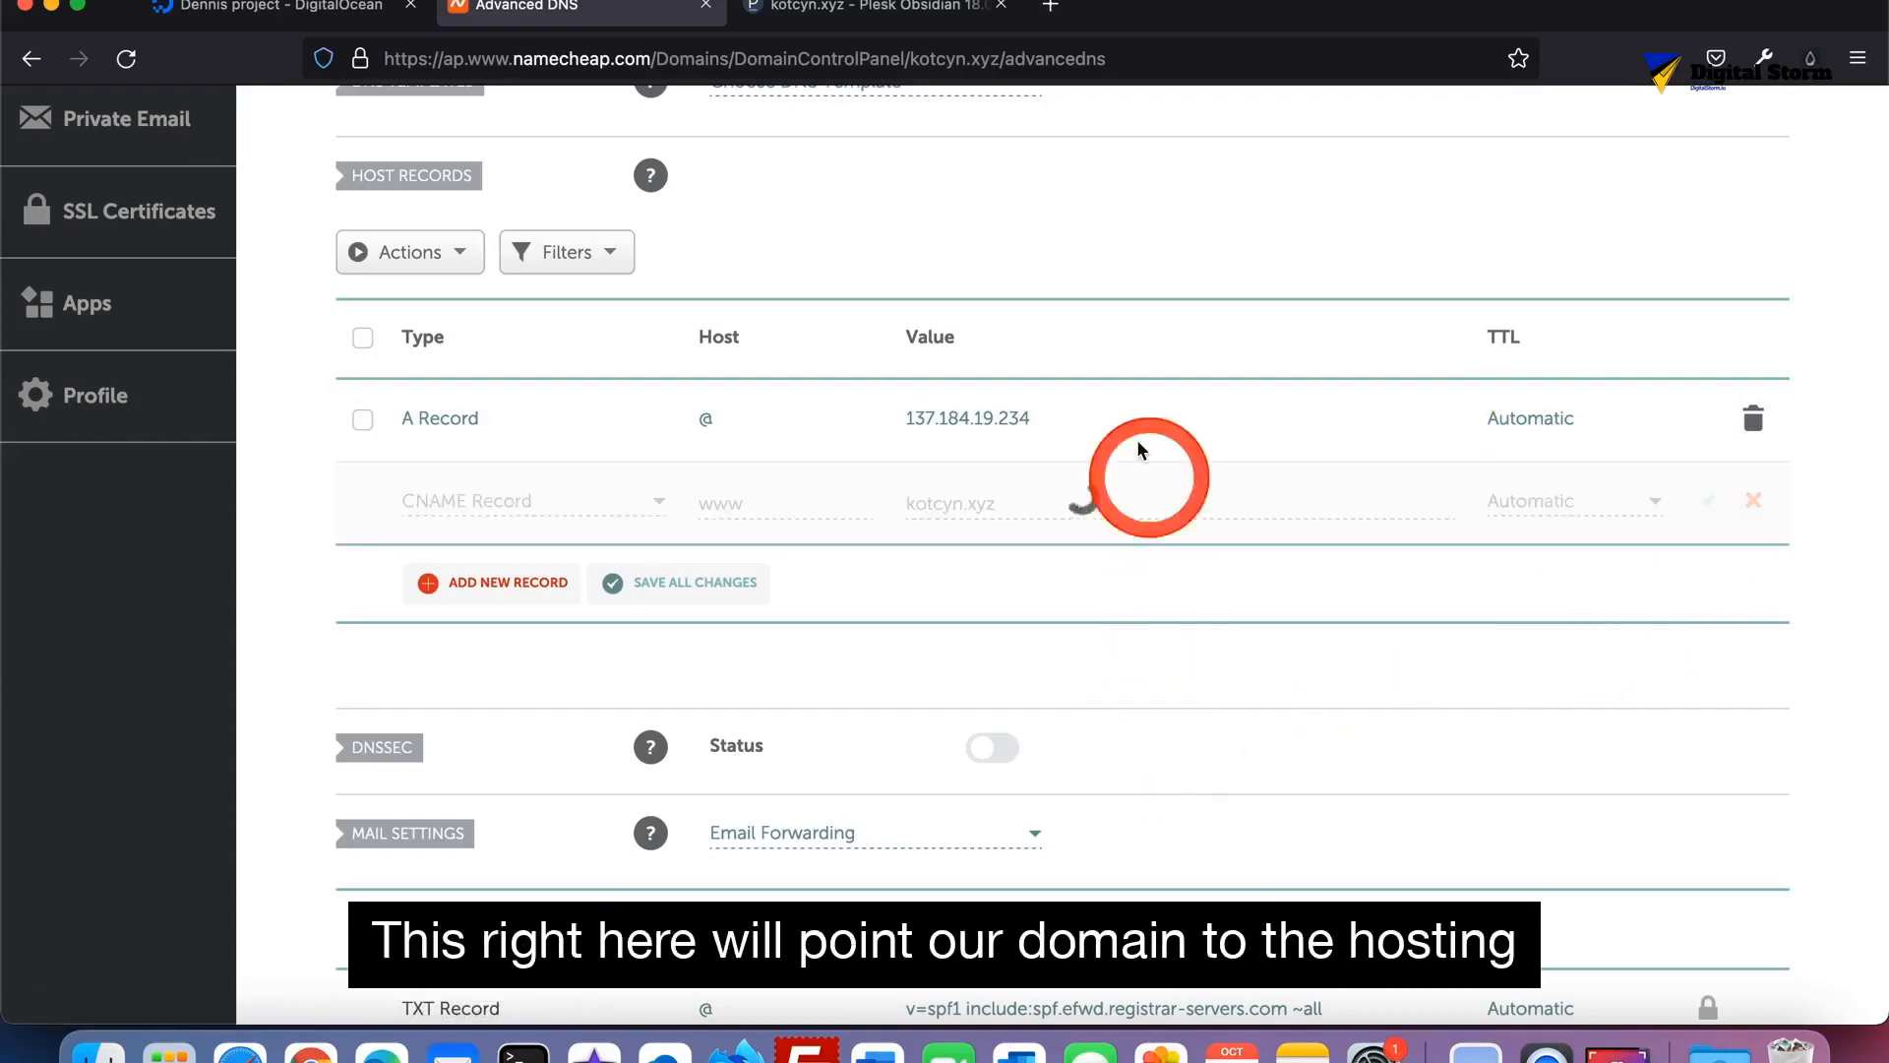
Review the saved host records and check the nameserver setting in the domain's general details
scroll(1322, 305, up, 3)
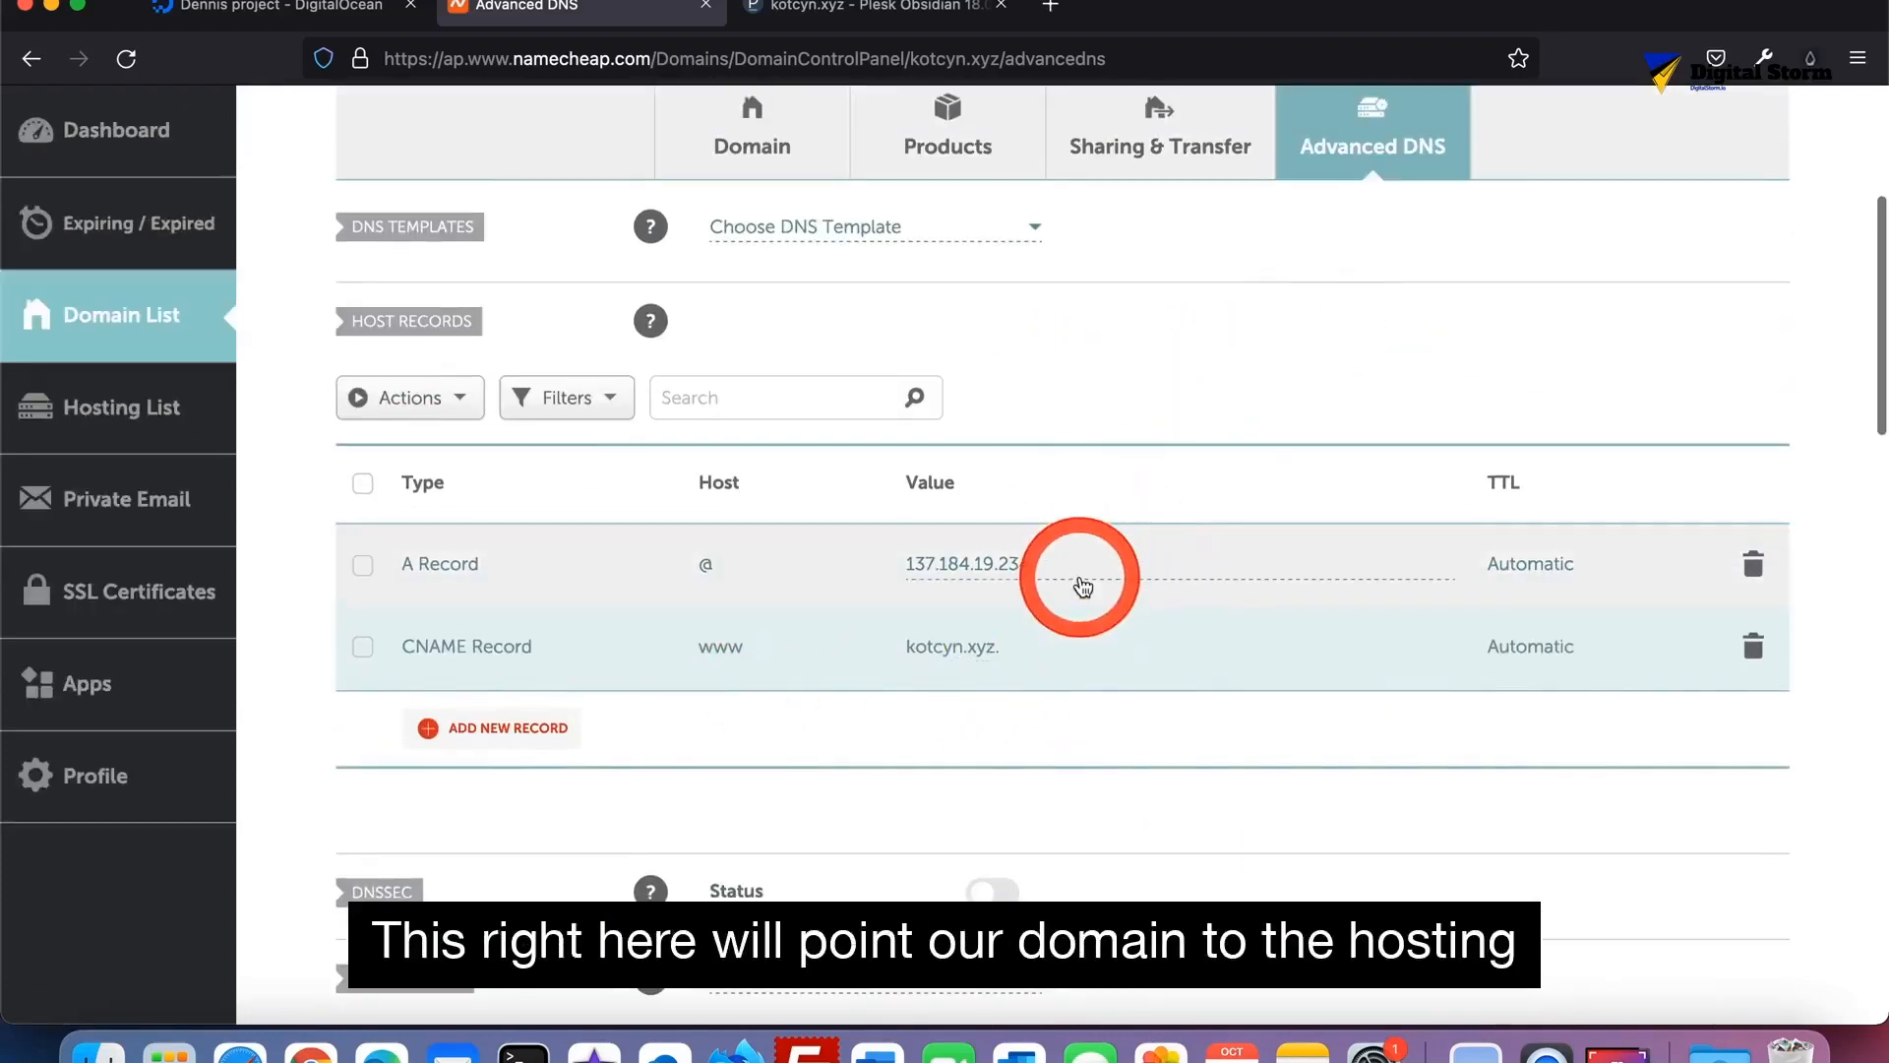
scroll(1083, 588, up, 3)
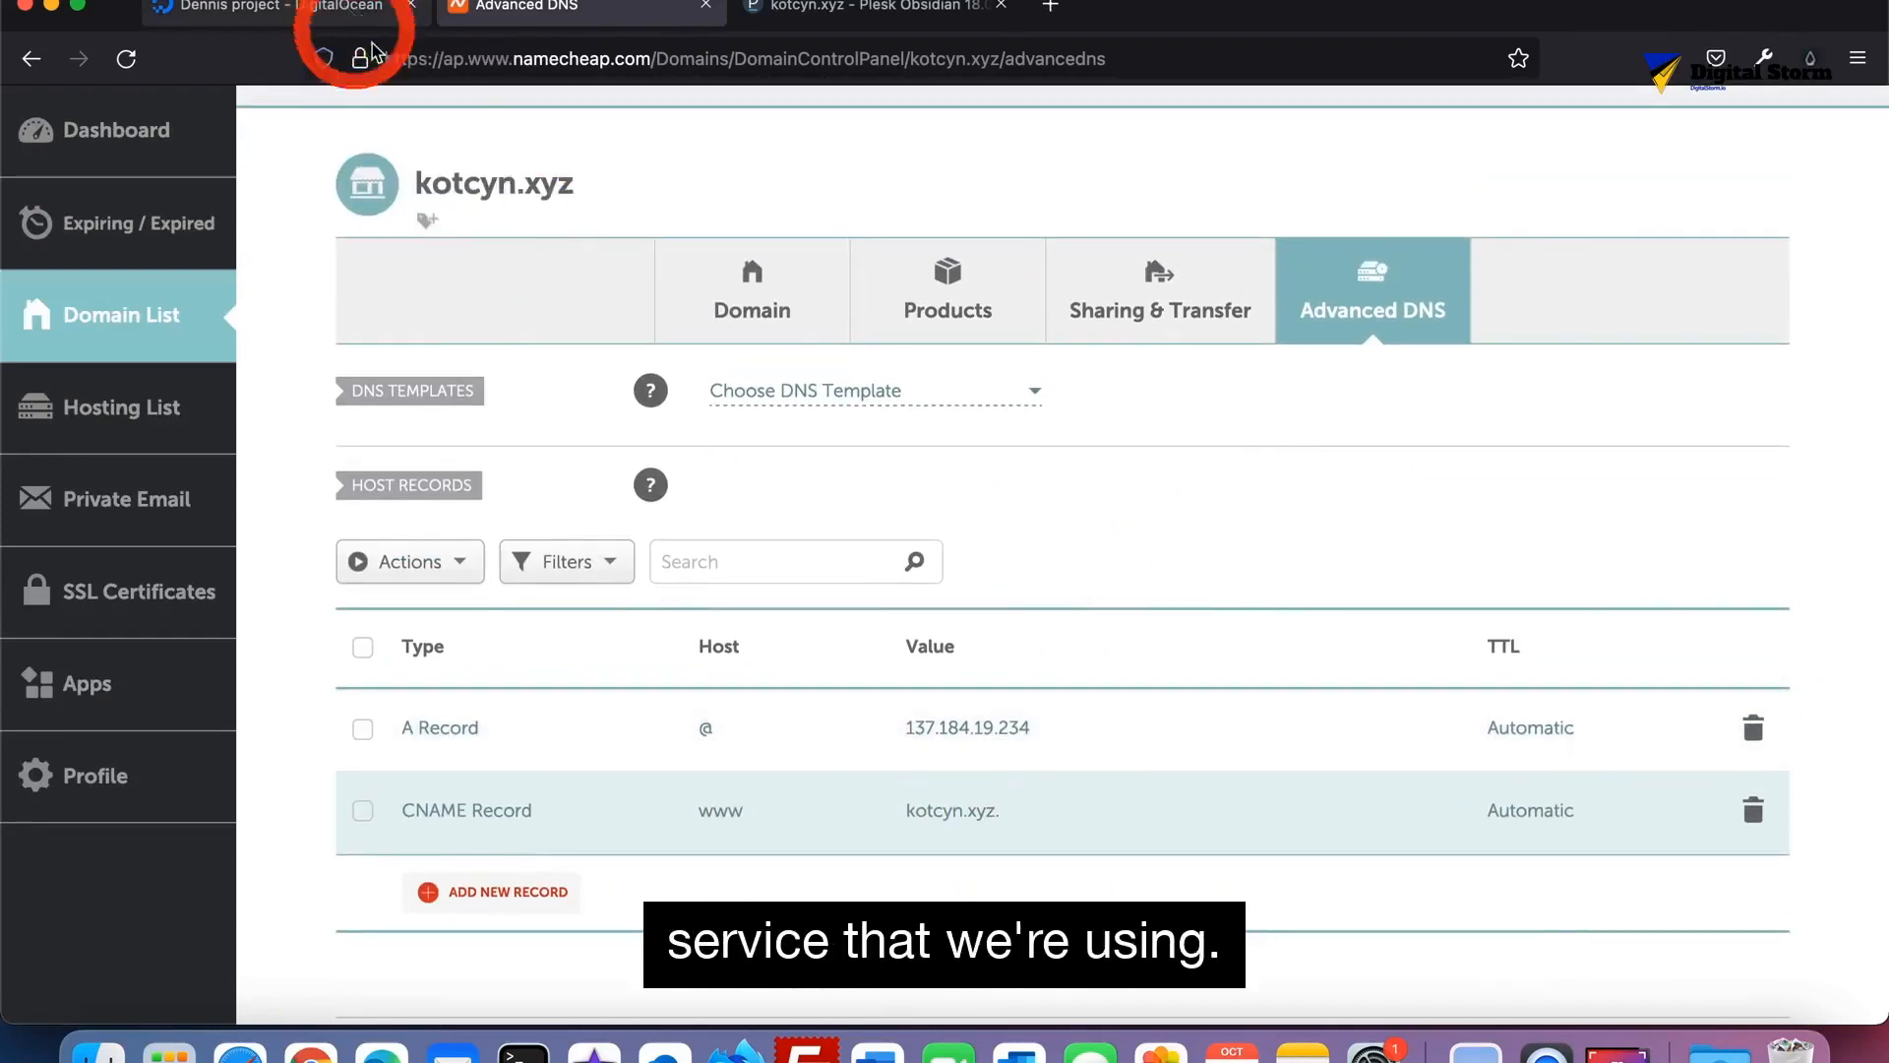
click(760, 298)
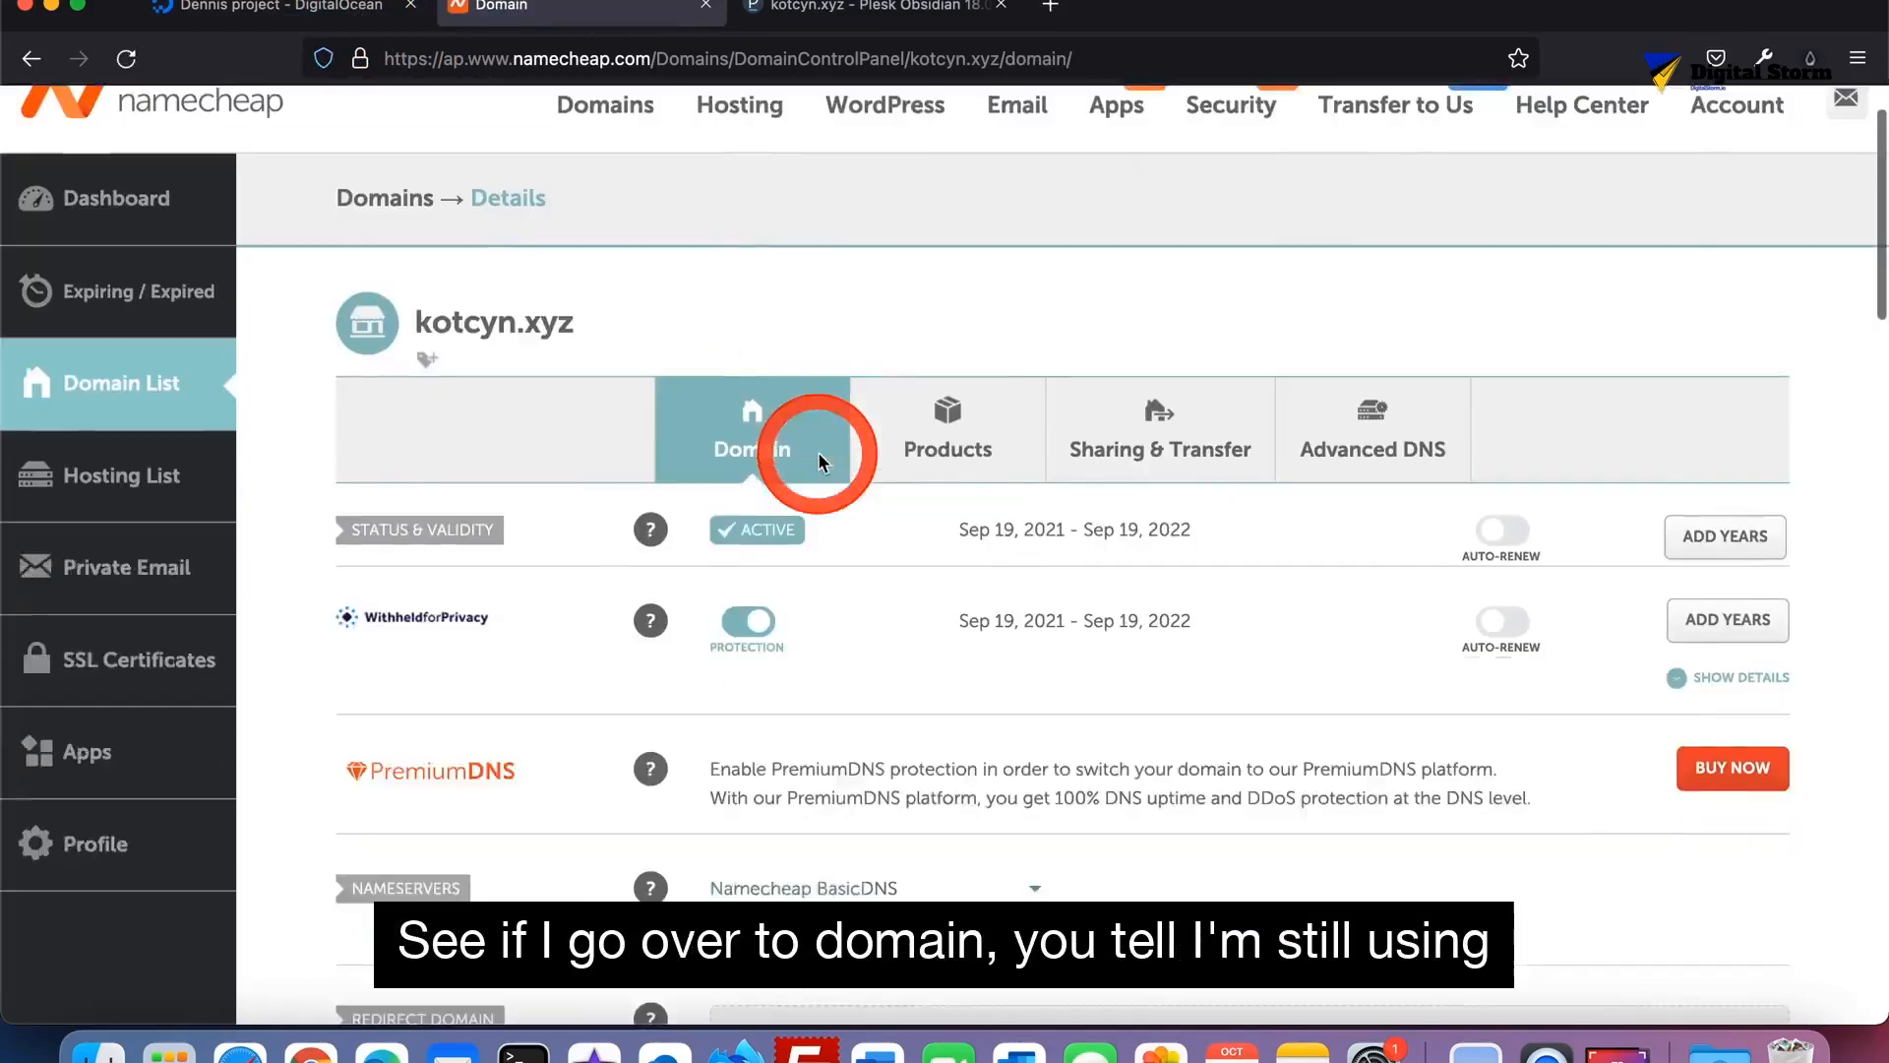
scroll(817, 452, down, 4)
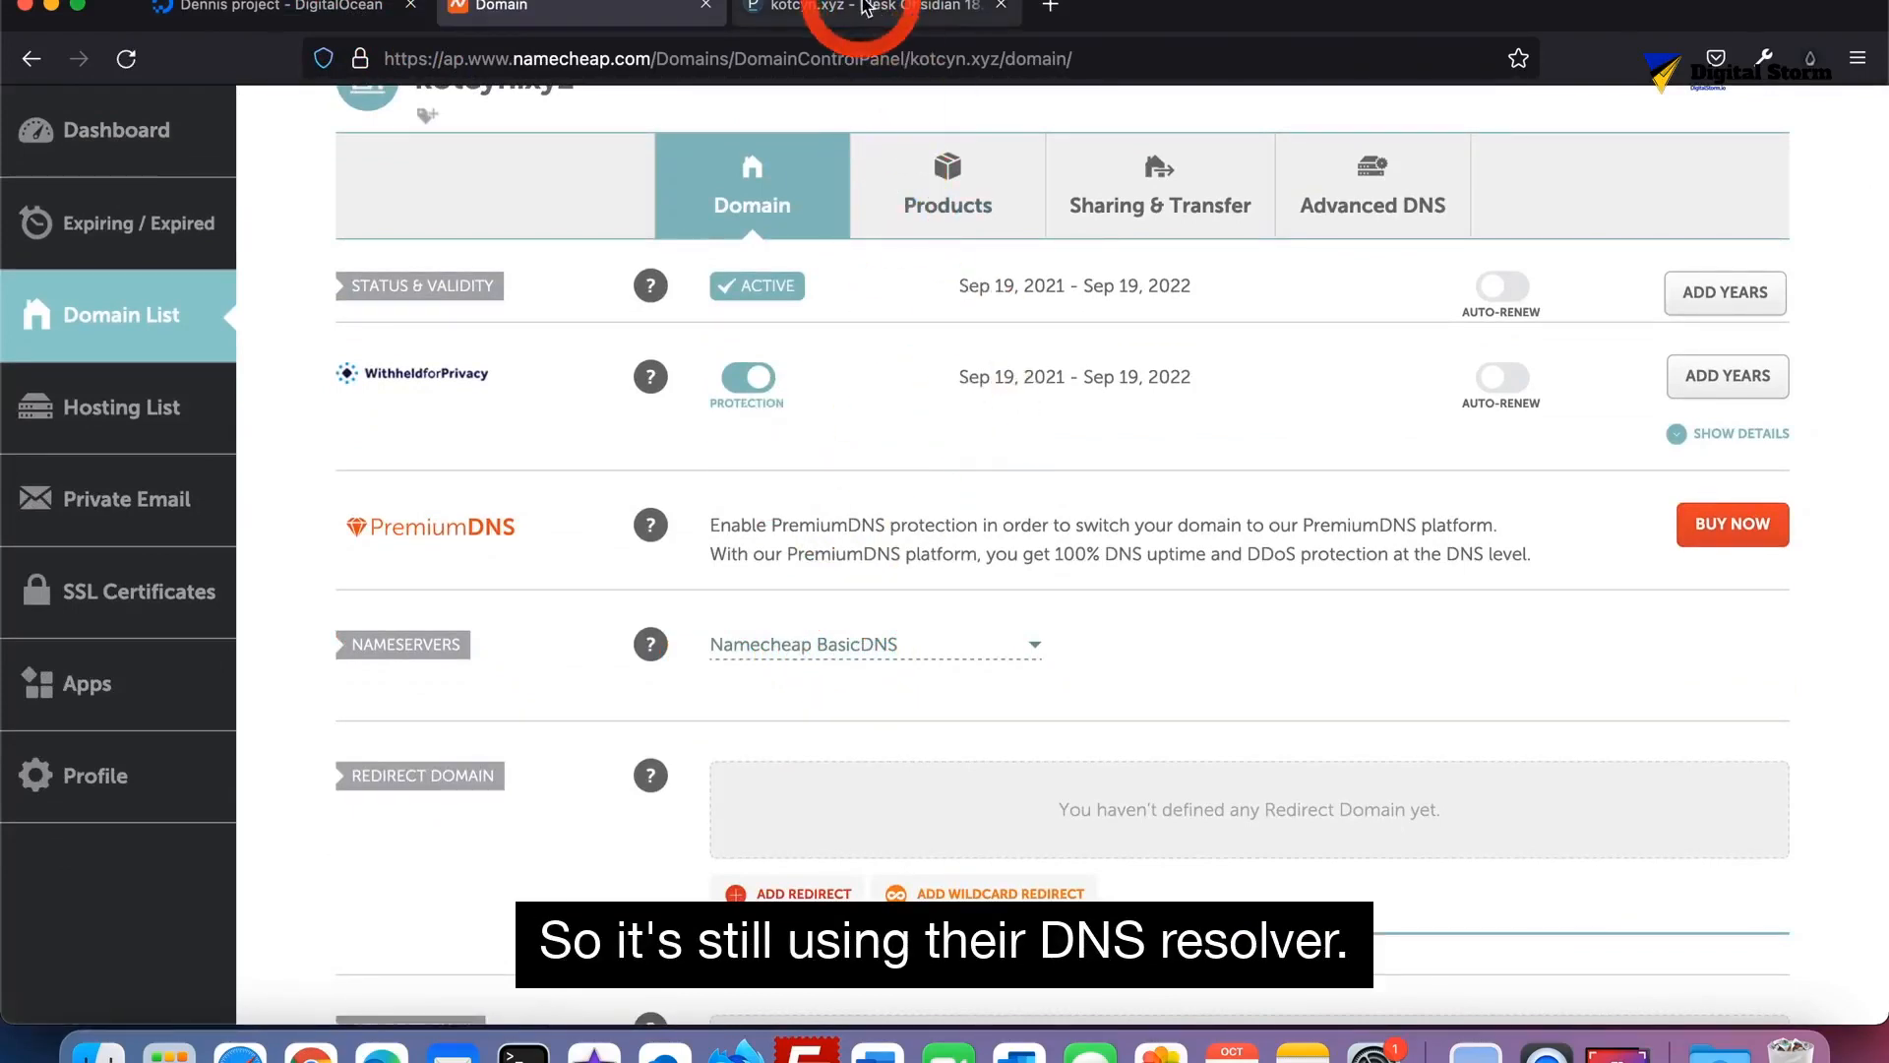
click(1051, 10)
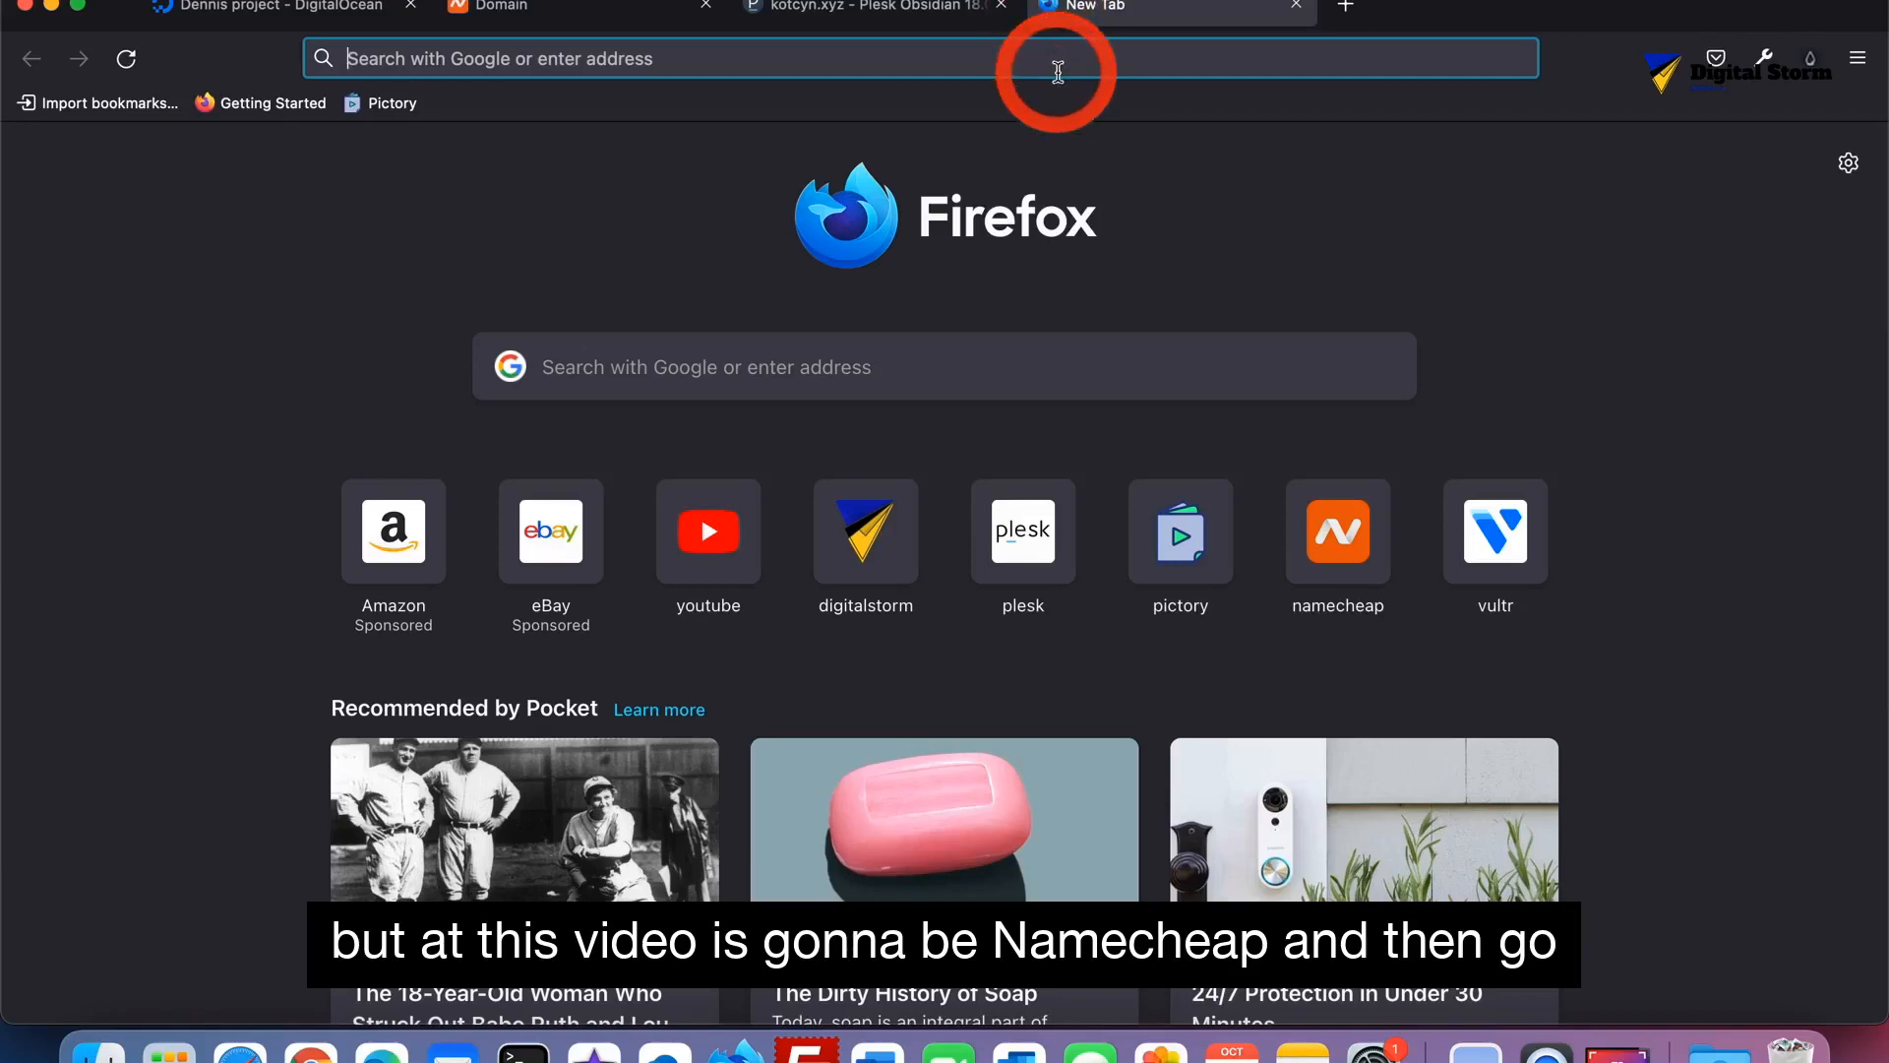
text(whatsmydns.net/)
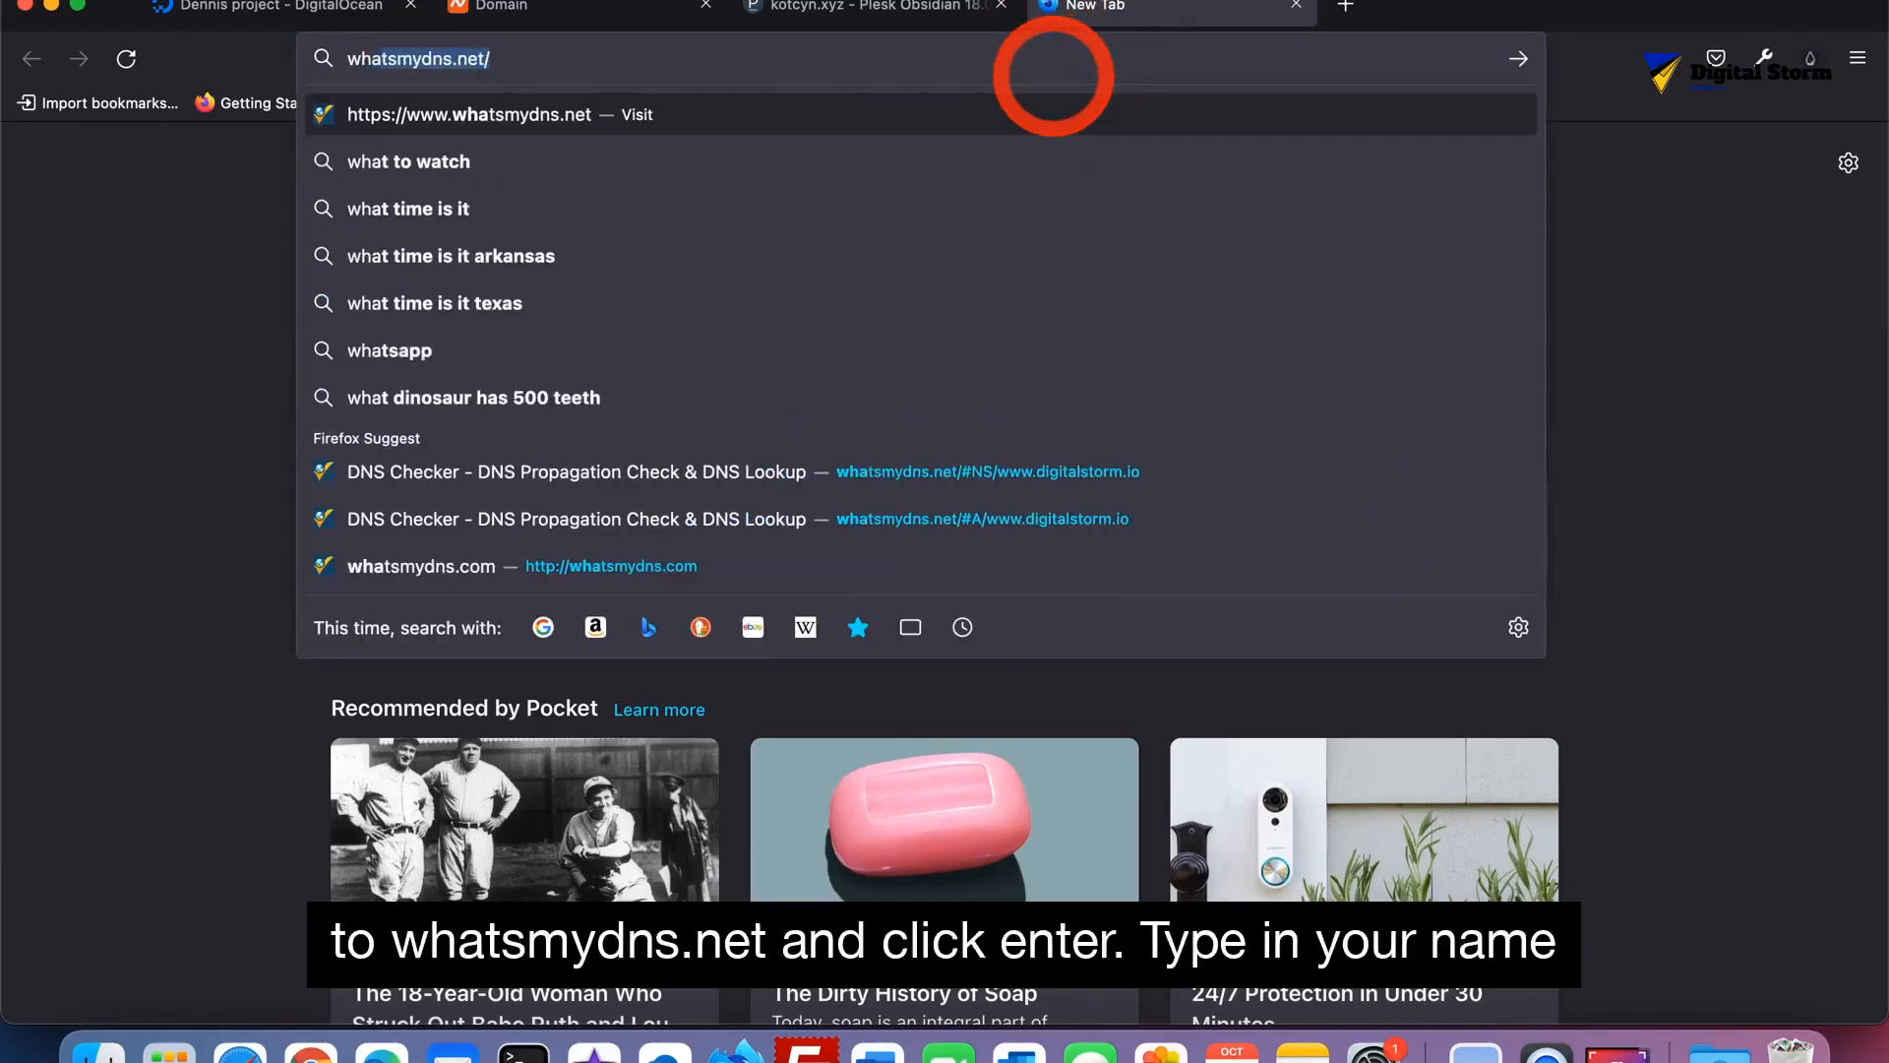
click(381, 63)
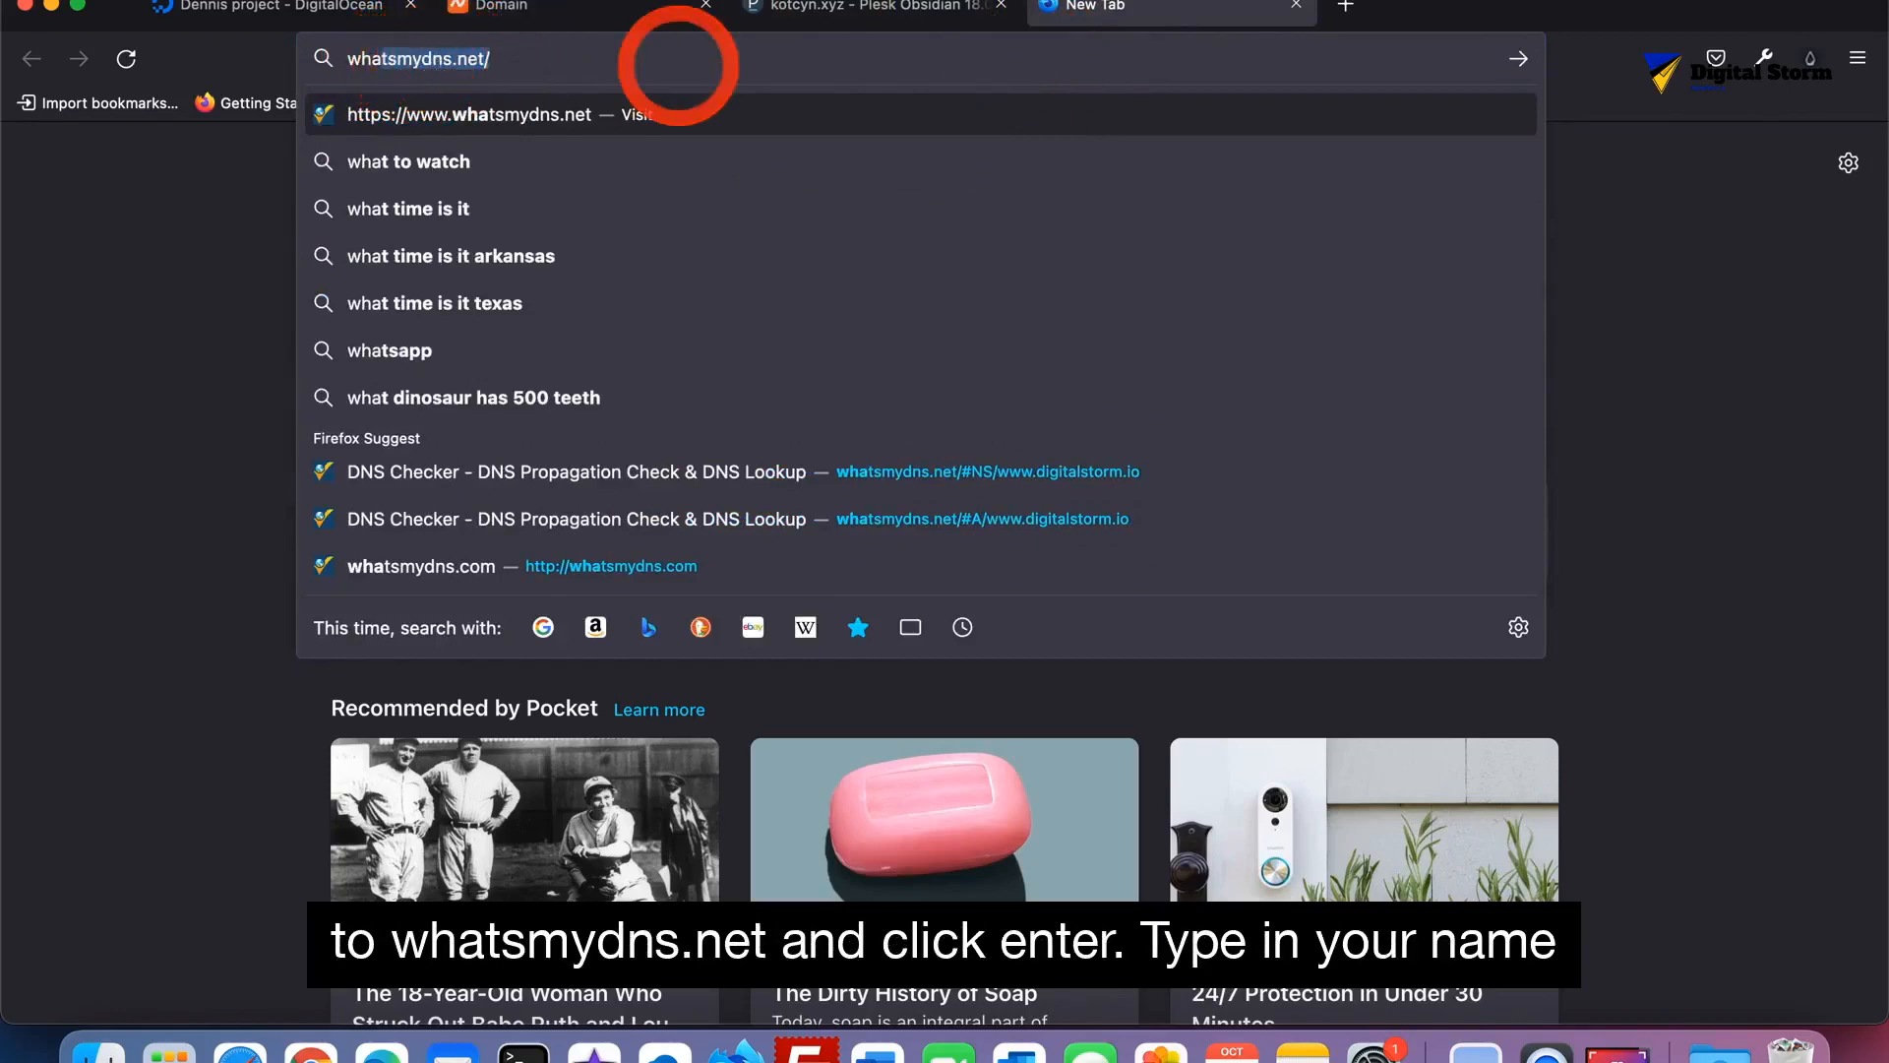
key(Return)
click(248, 258)
text(www.kotcyn)
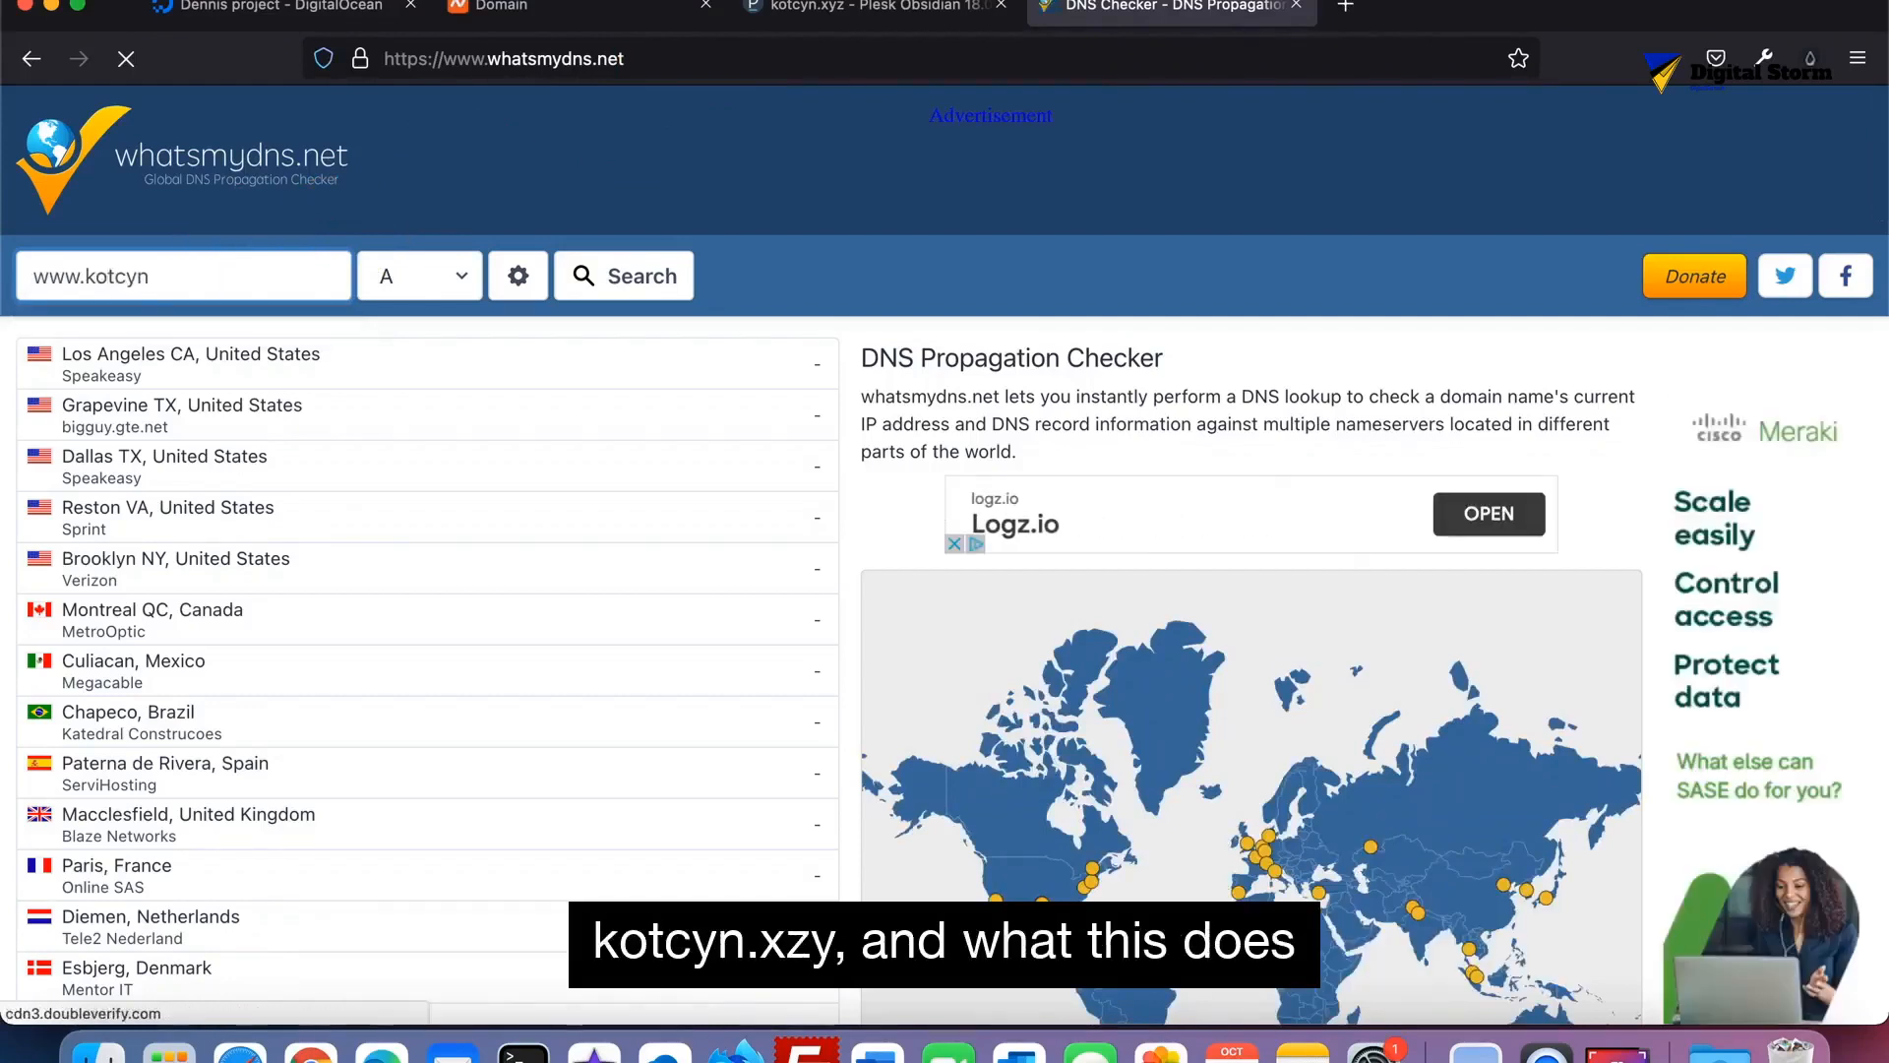
text(.xyz)
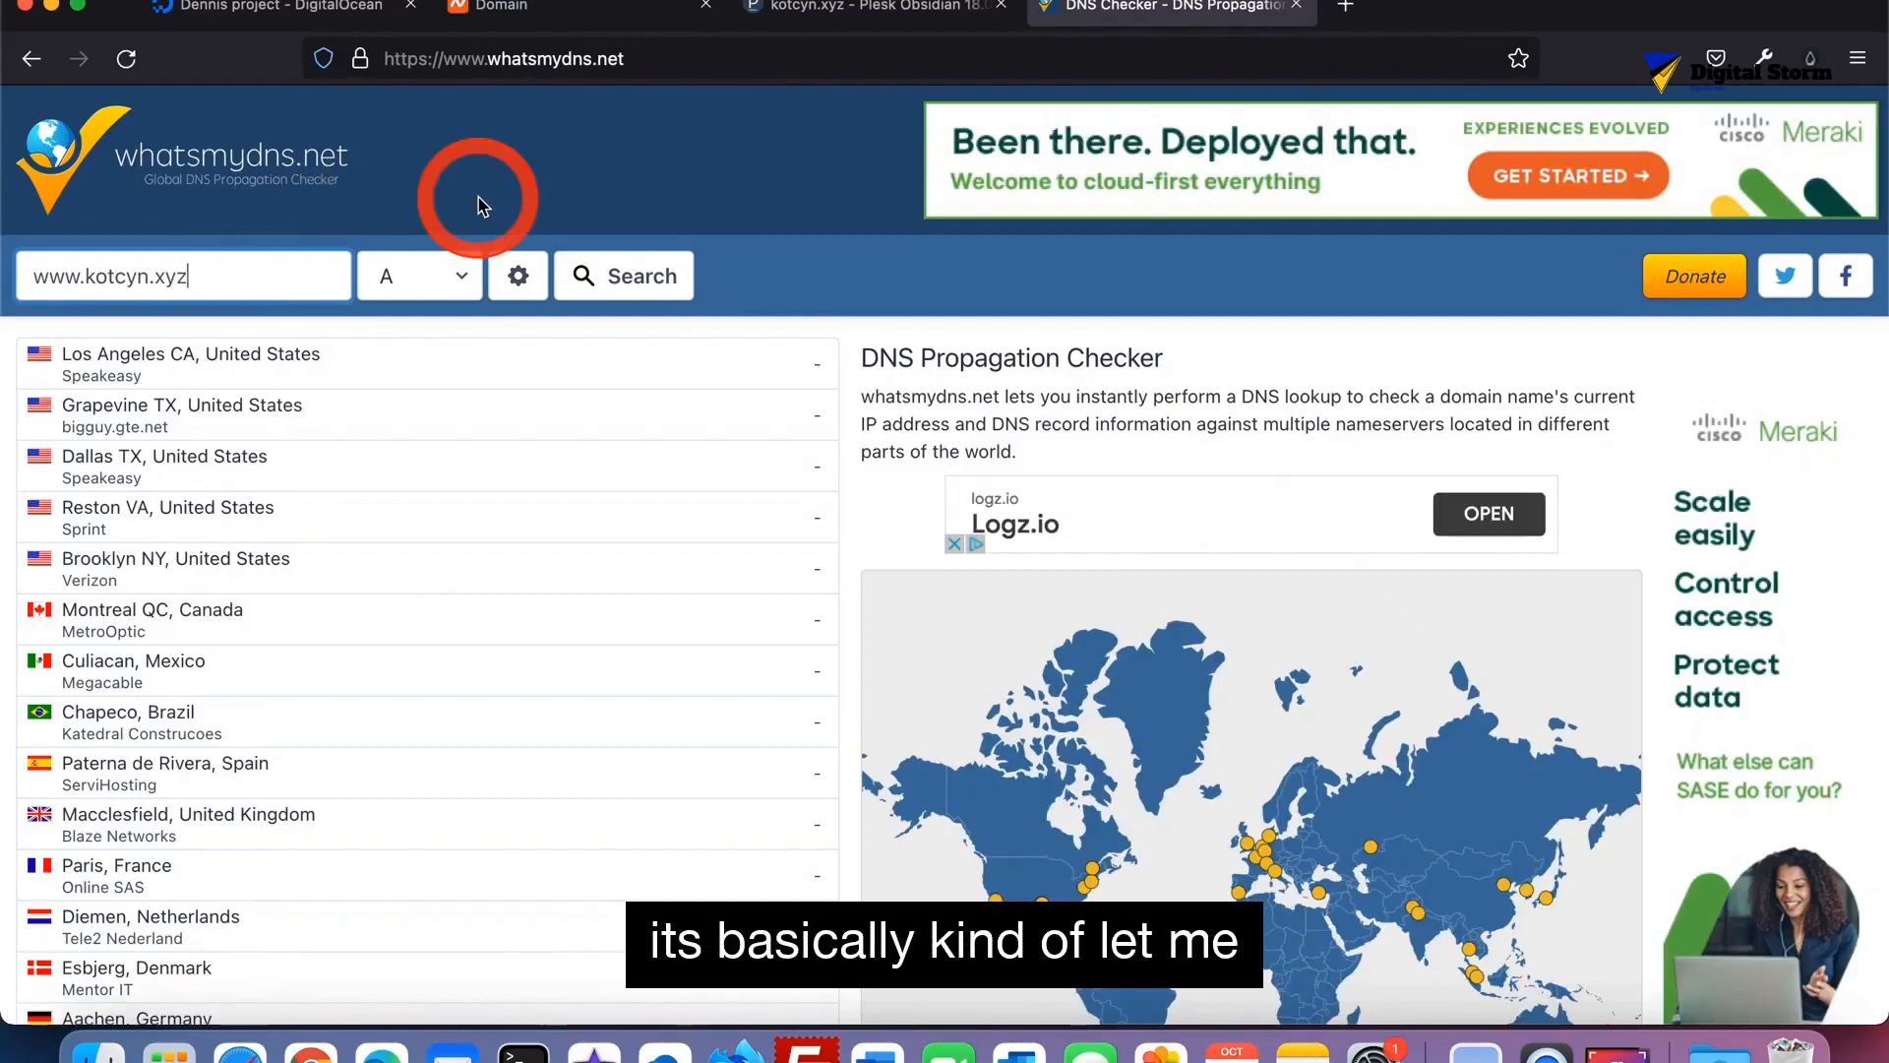
click(676, 280)
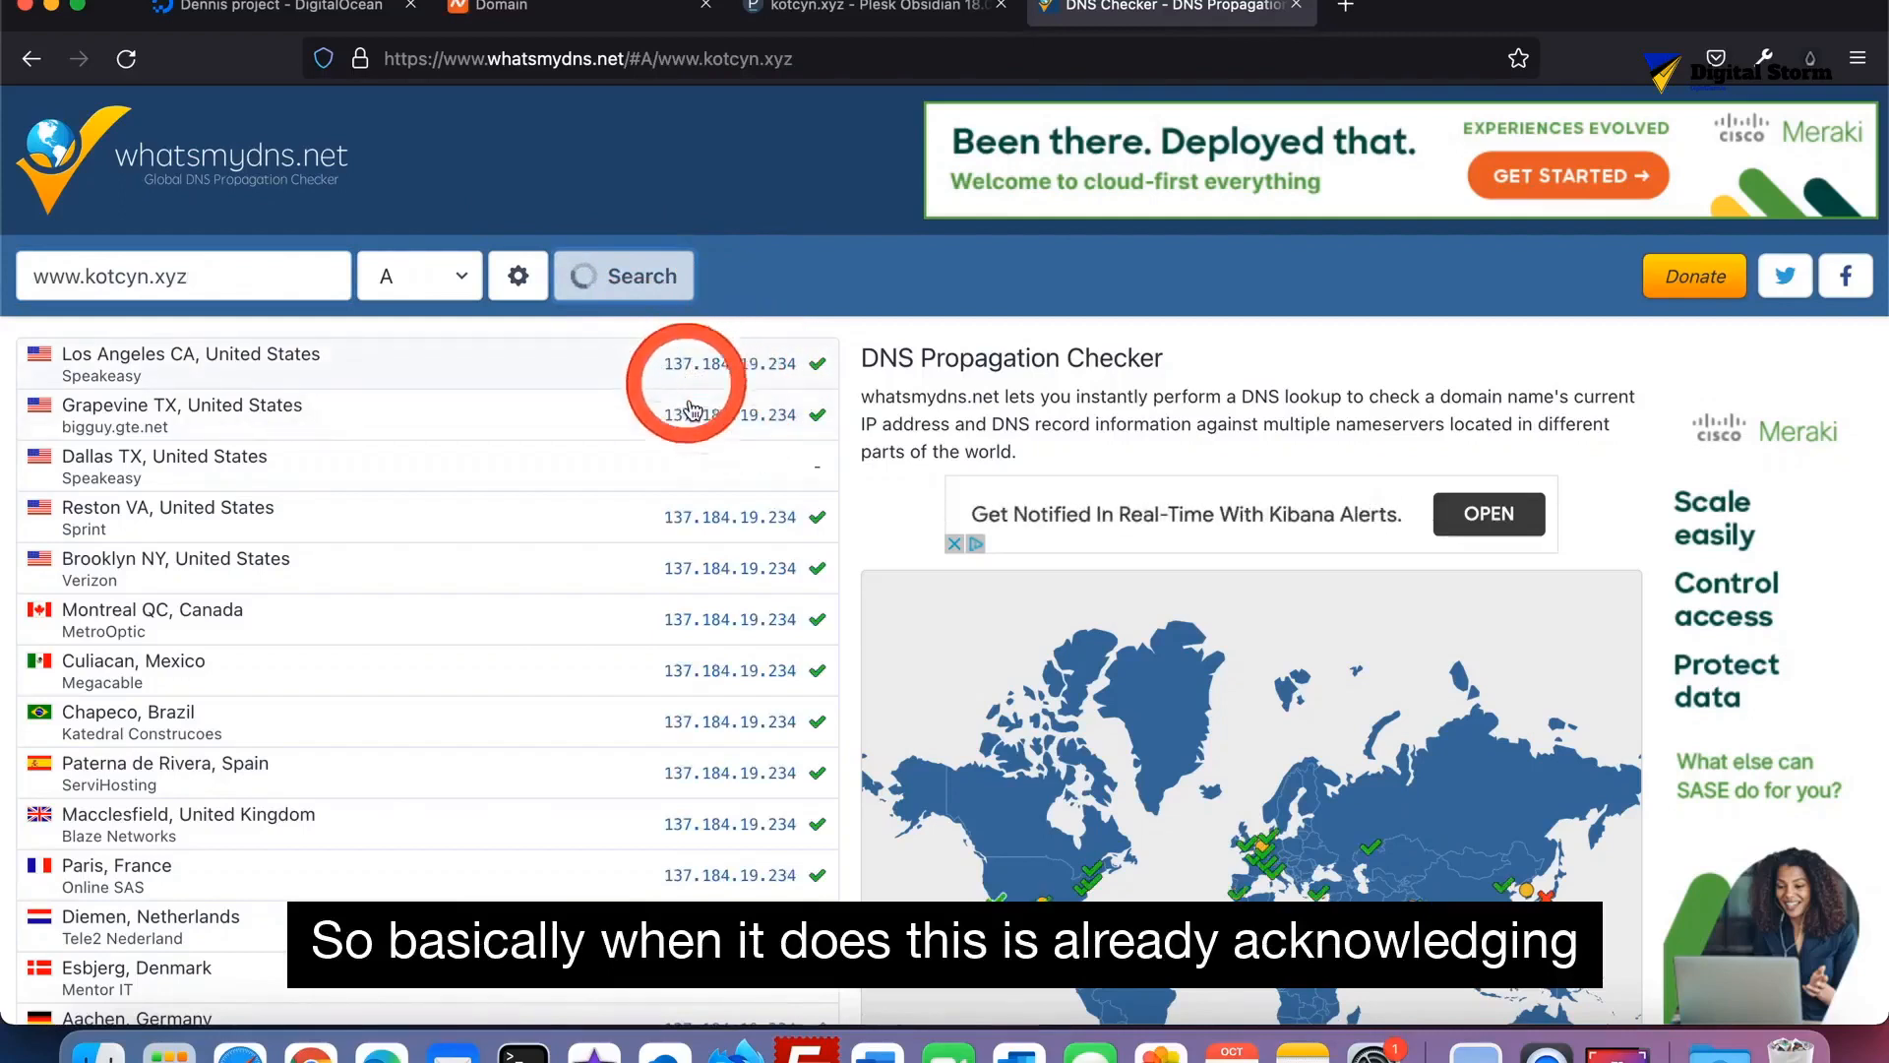
Examine the worldwide A record results and compare the returned IP address with the Plesk droplet's address in DigitalOcean
scroll(683, 574, down, 1)
scroll(684, 574, down, 3)
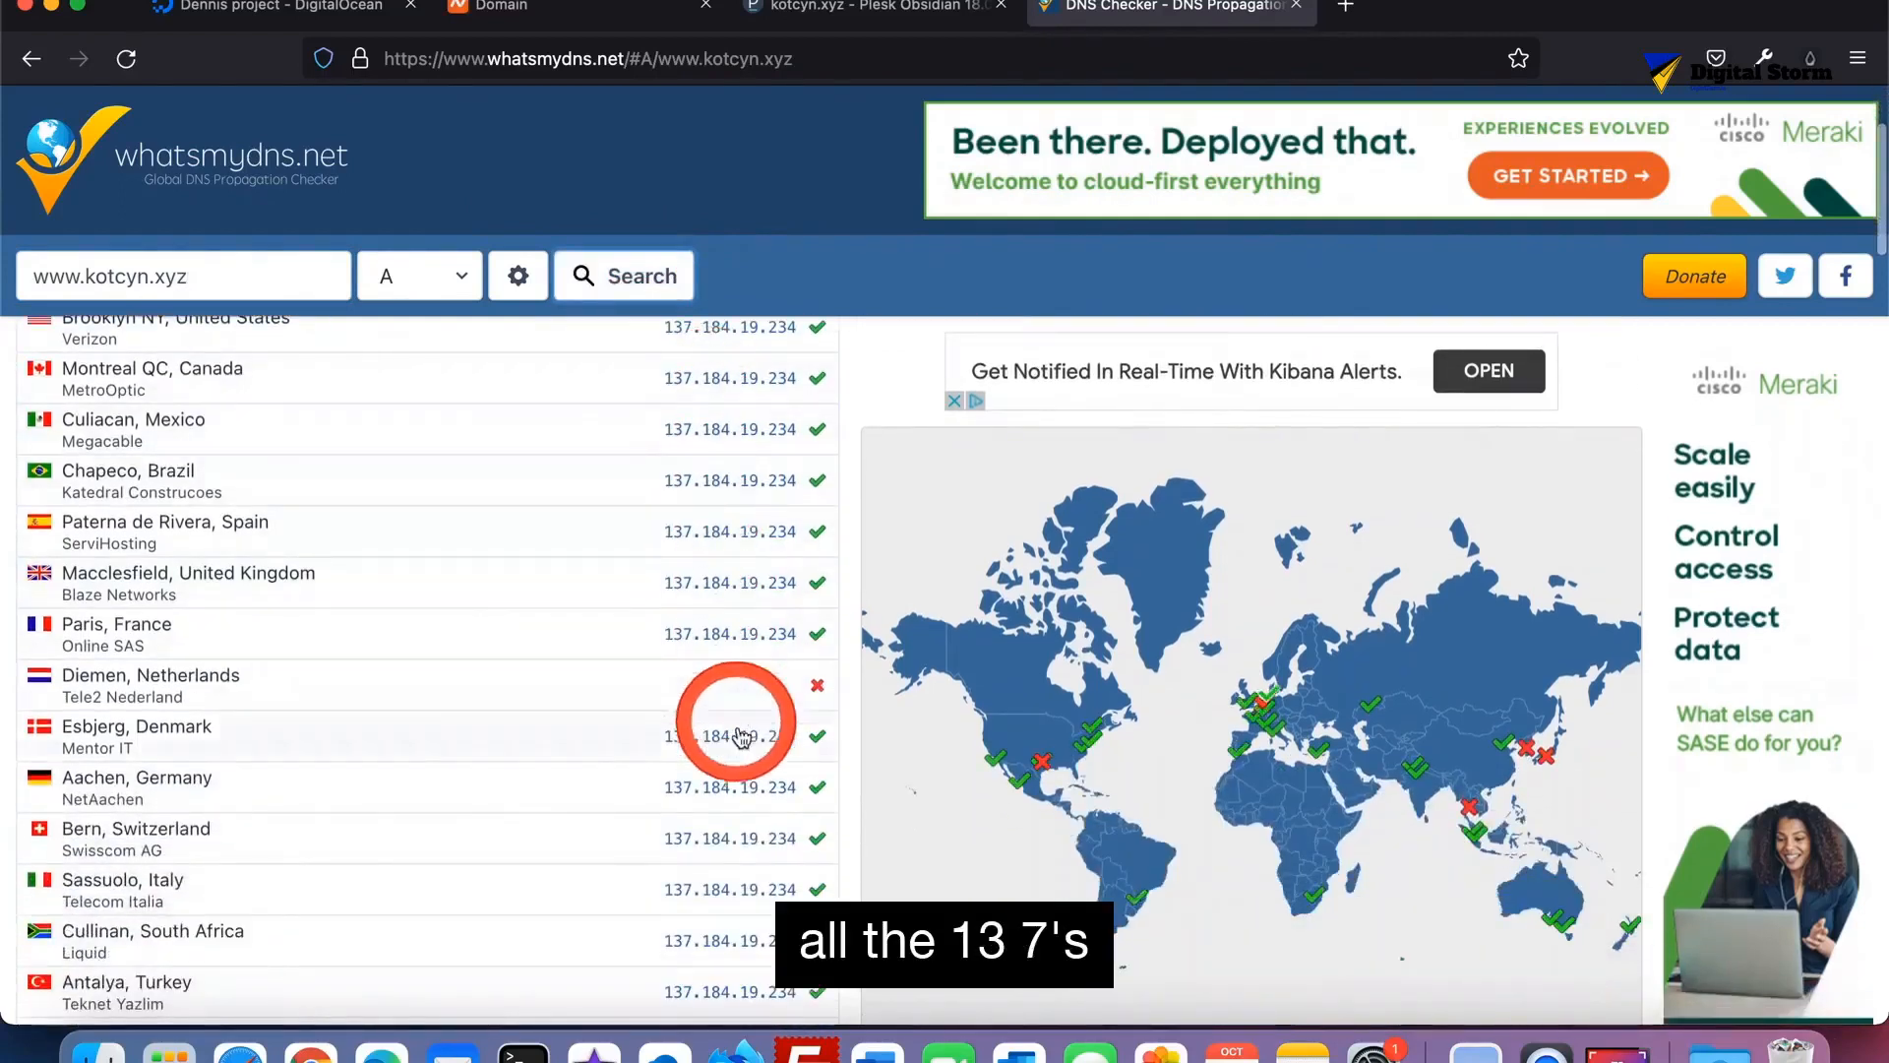
scroll(748, 768, down, 5)
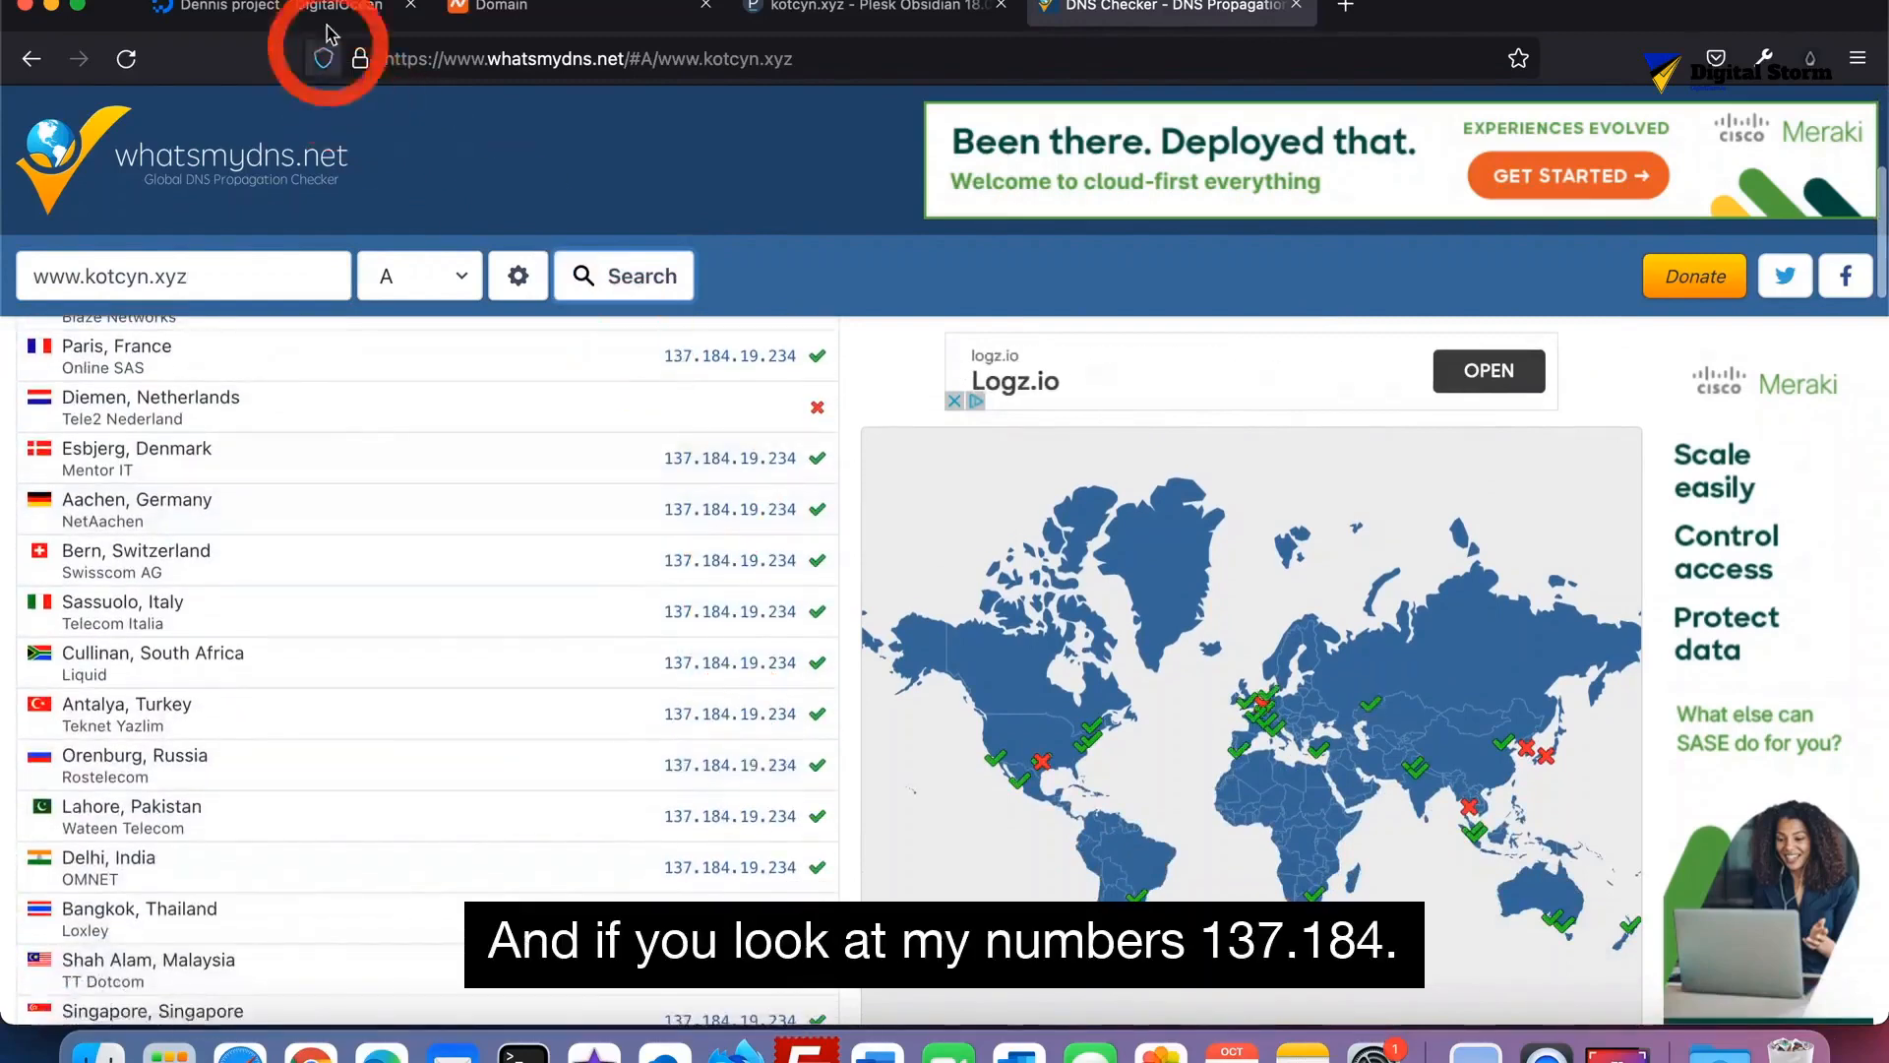
click(295, 8)
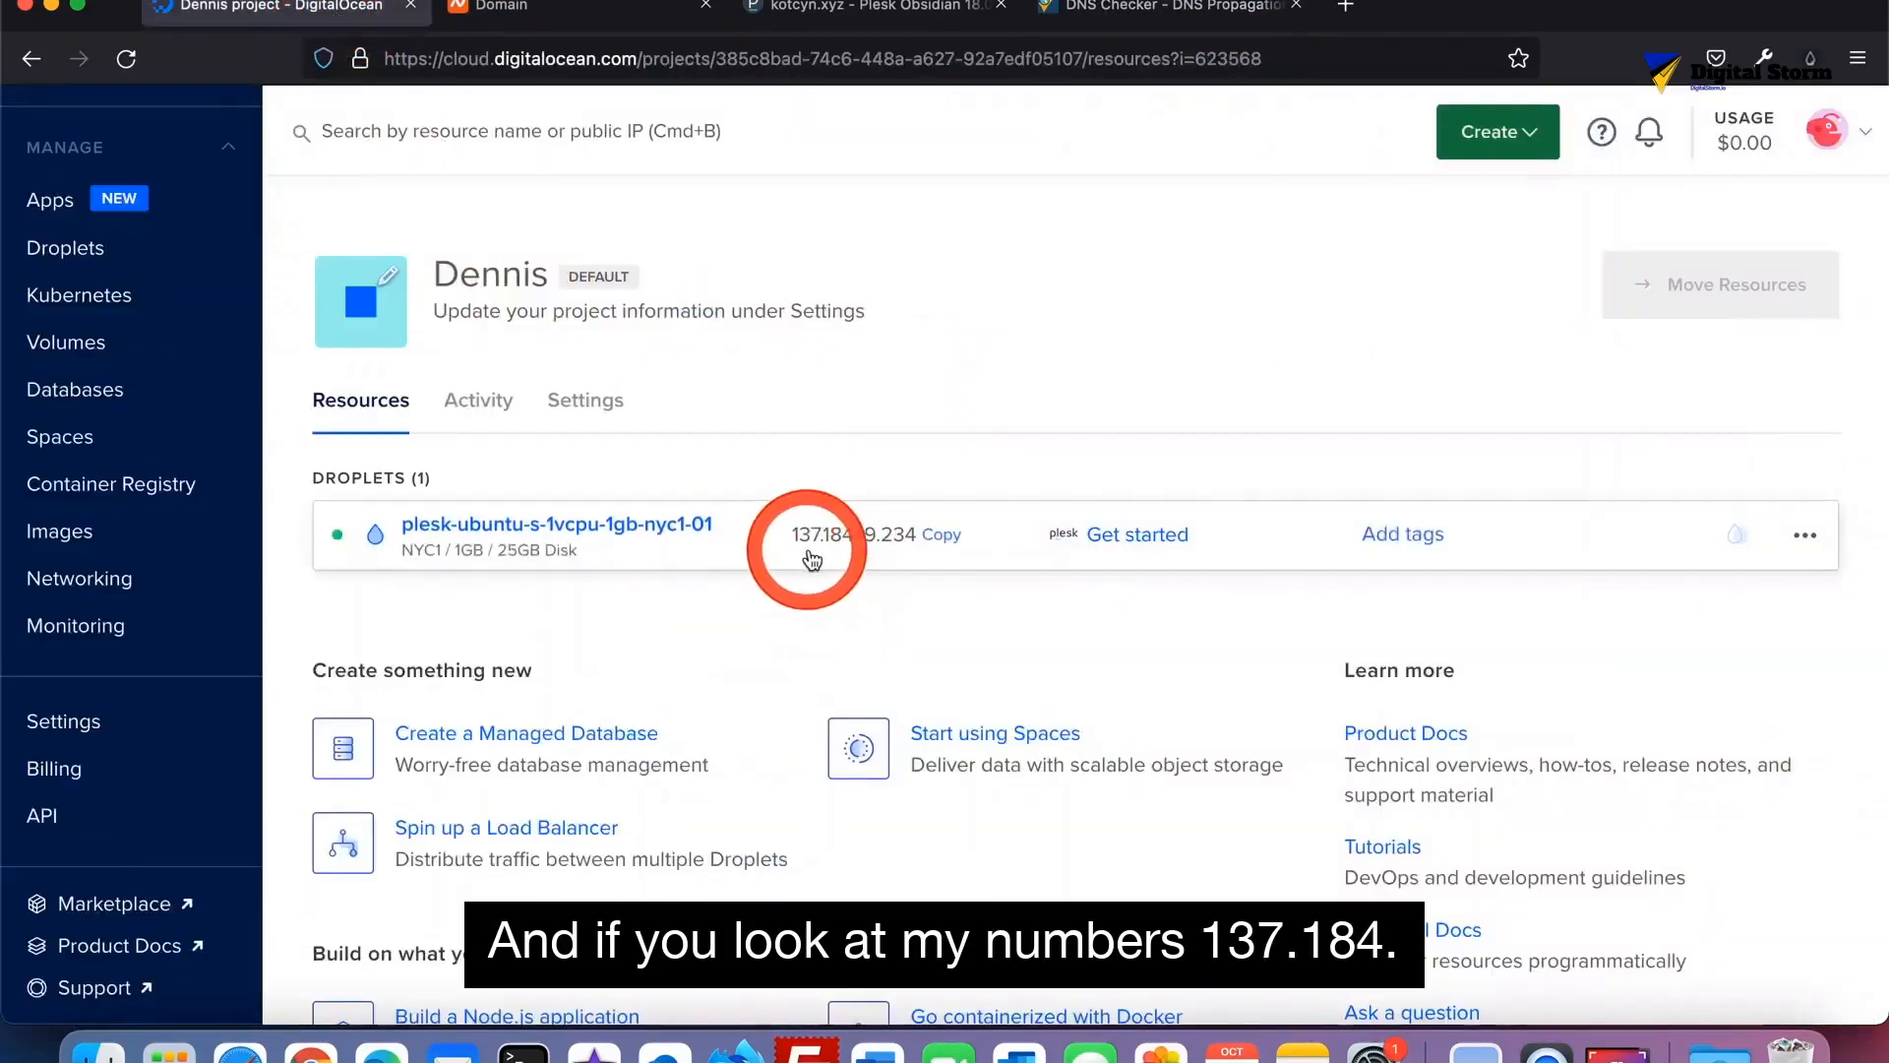
click(1135, 14)
scroll(557, 688, down, 5)
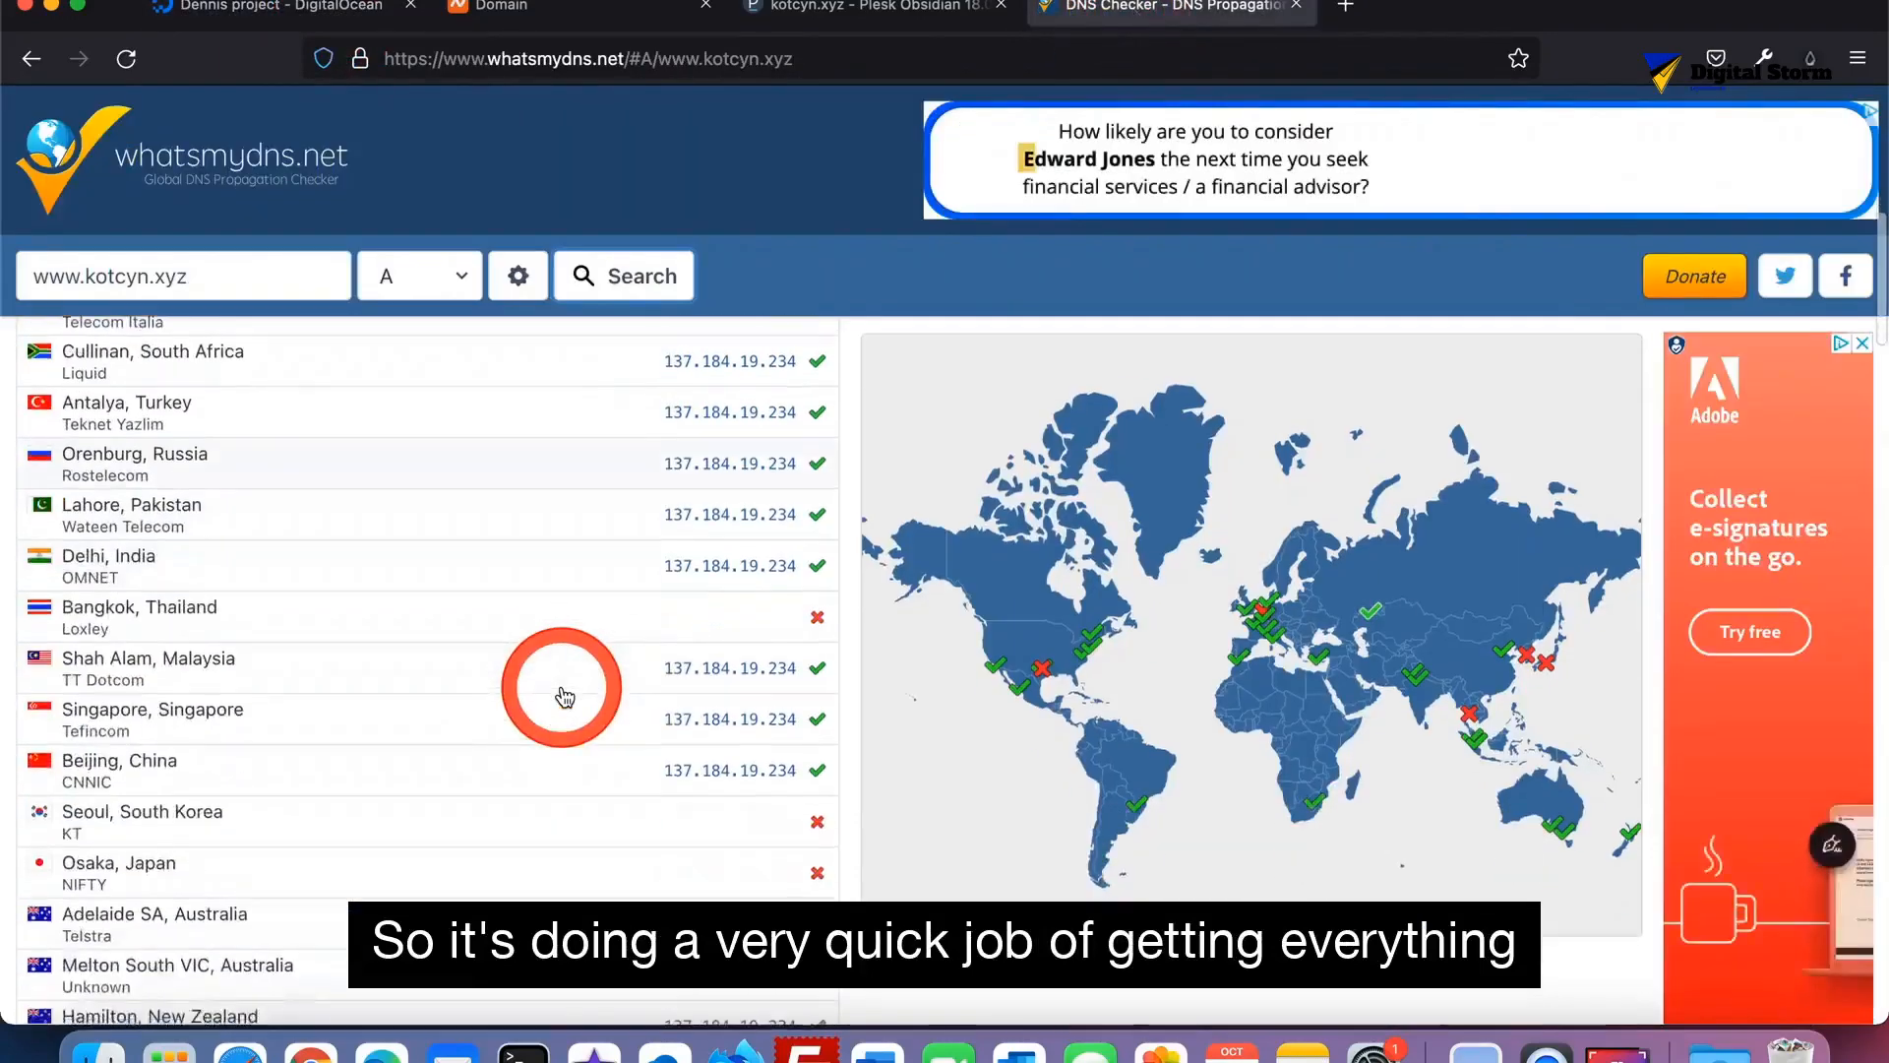
scroll(564, 697, down, 2)
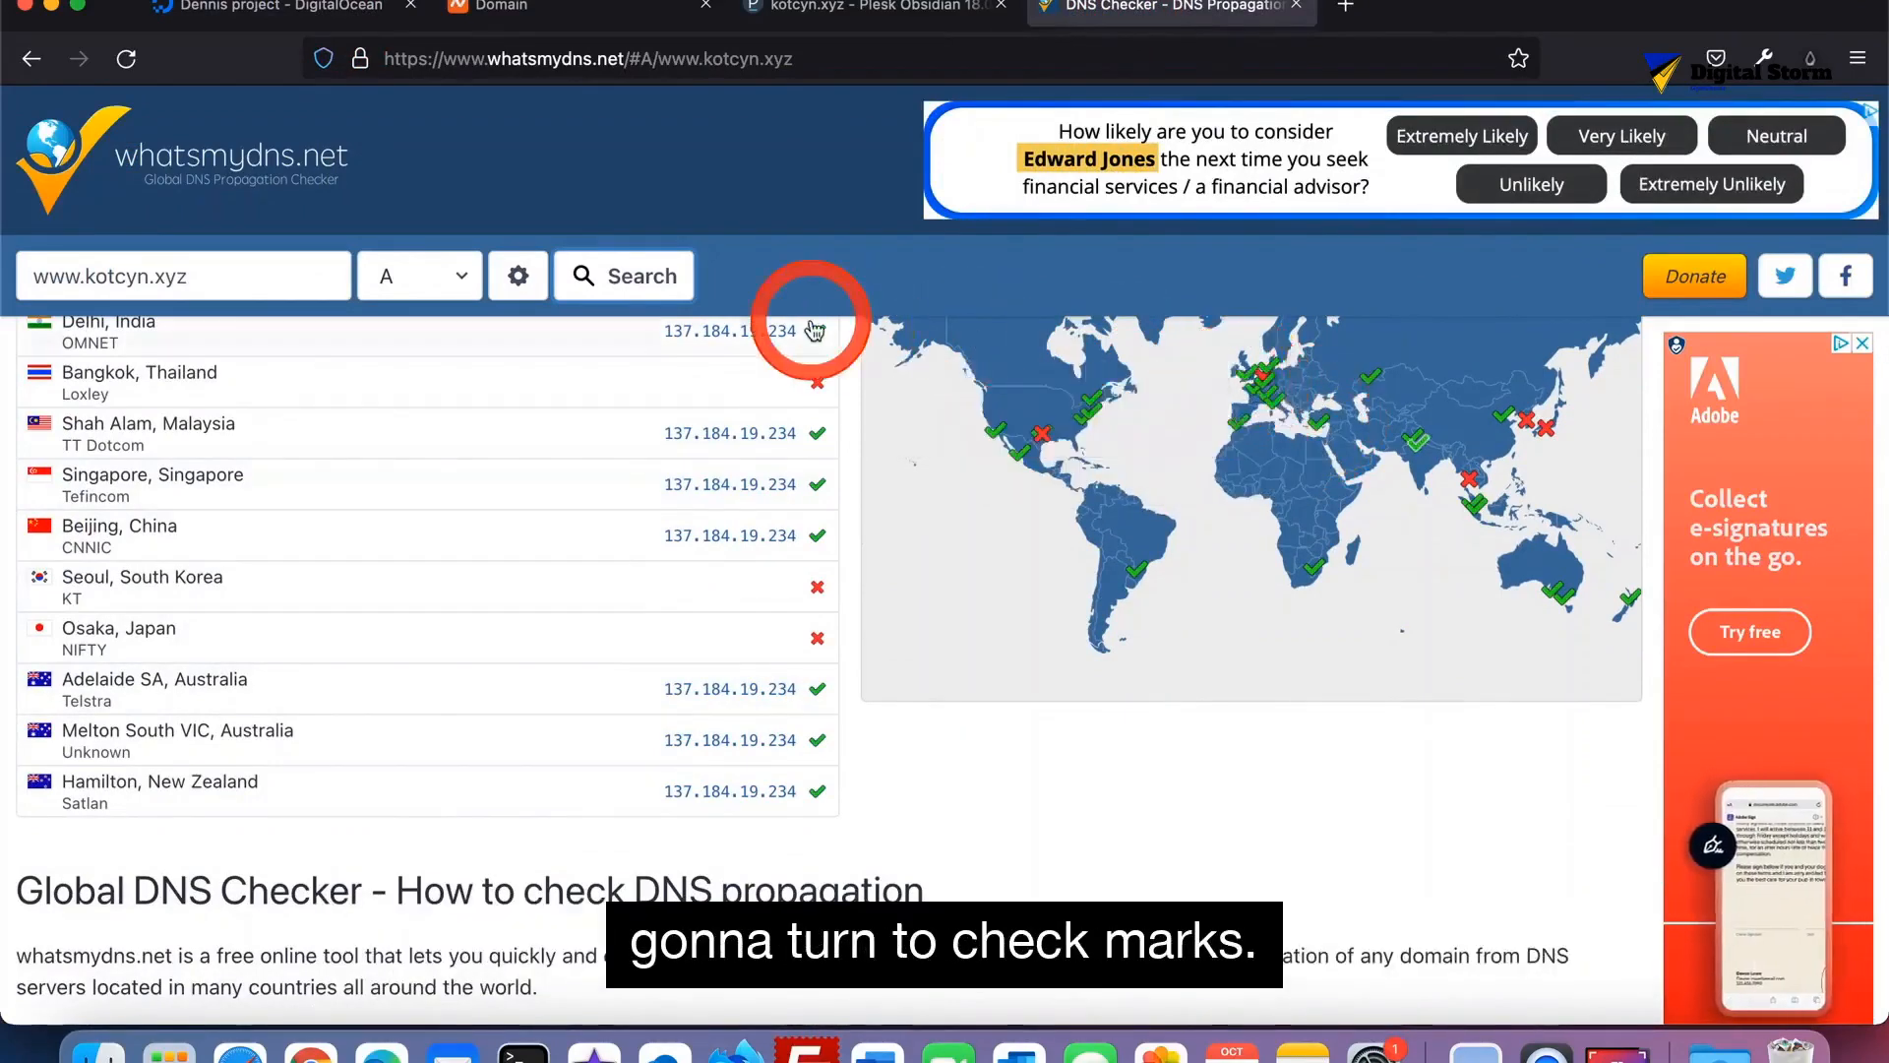
click(457, 281)
click(443, 332)
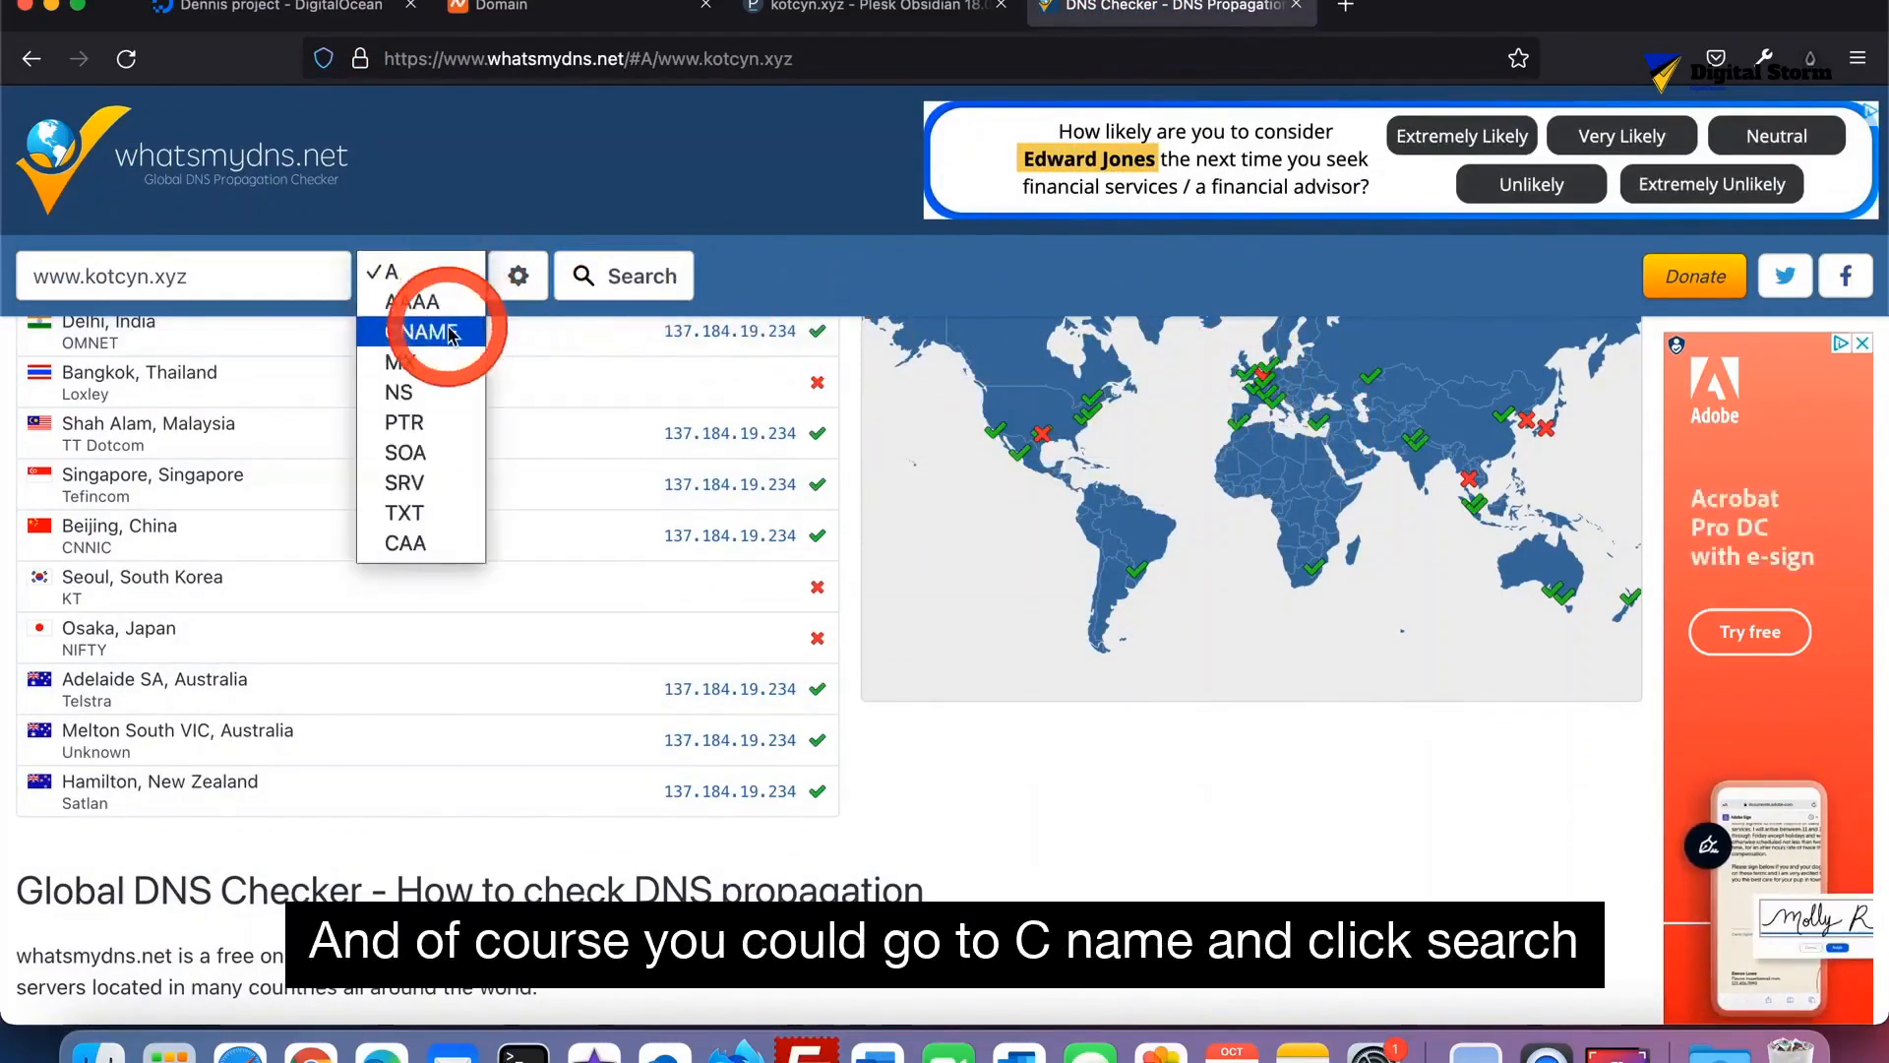
click(613, 277)
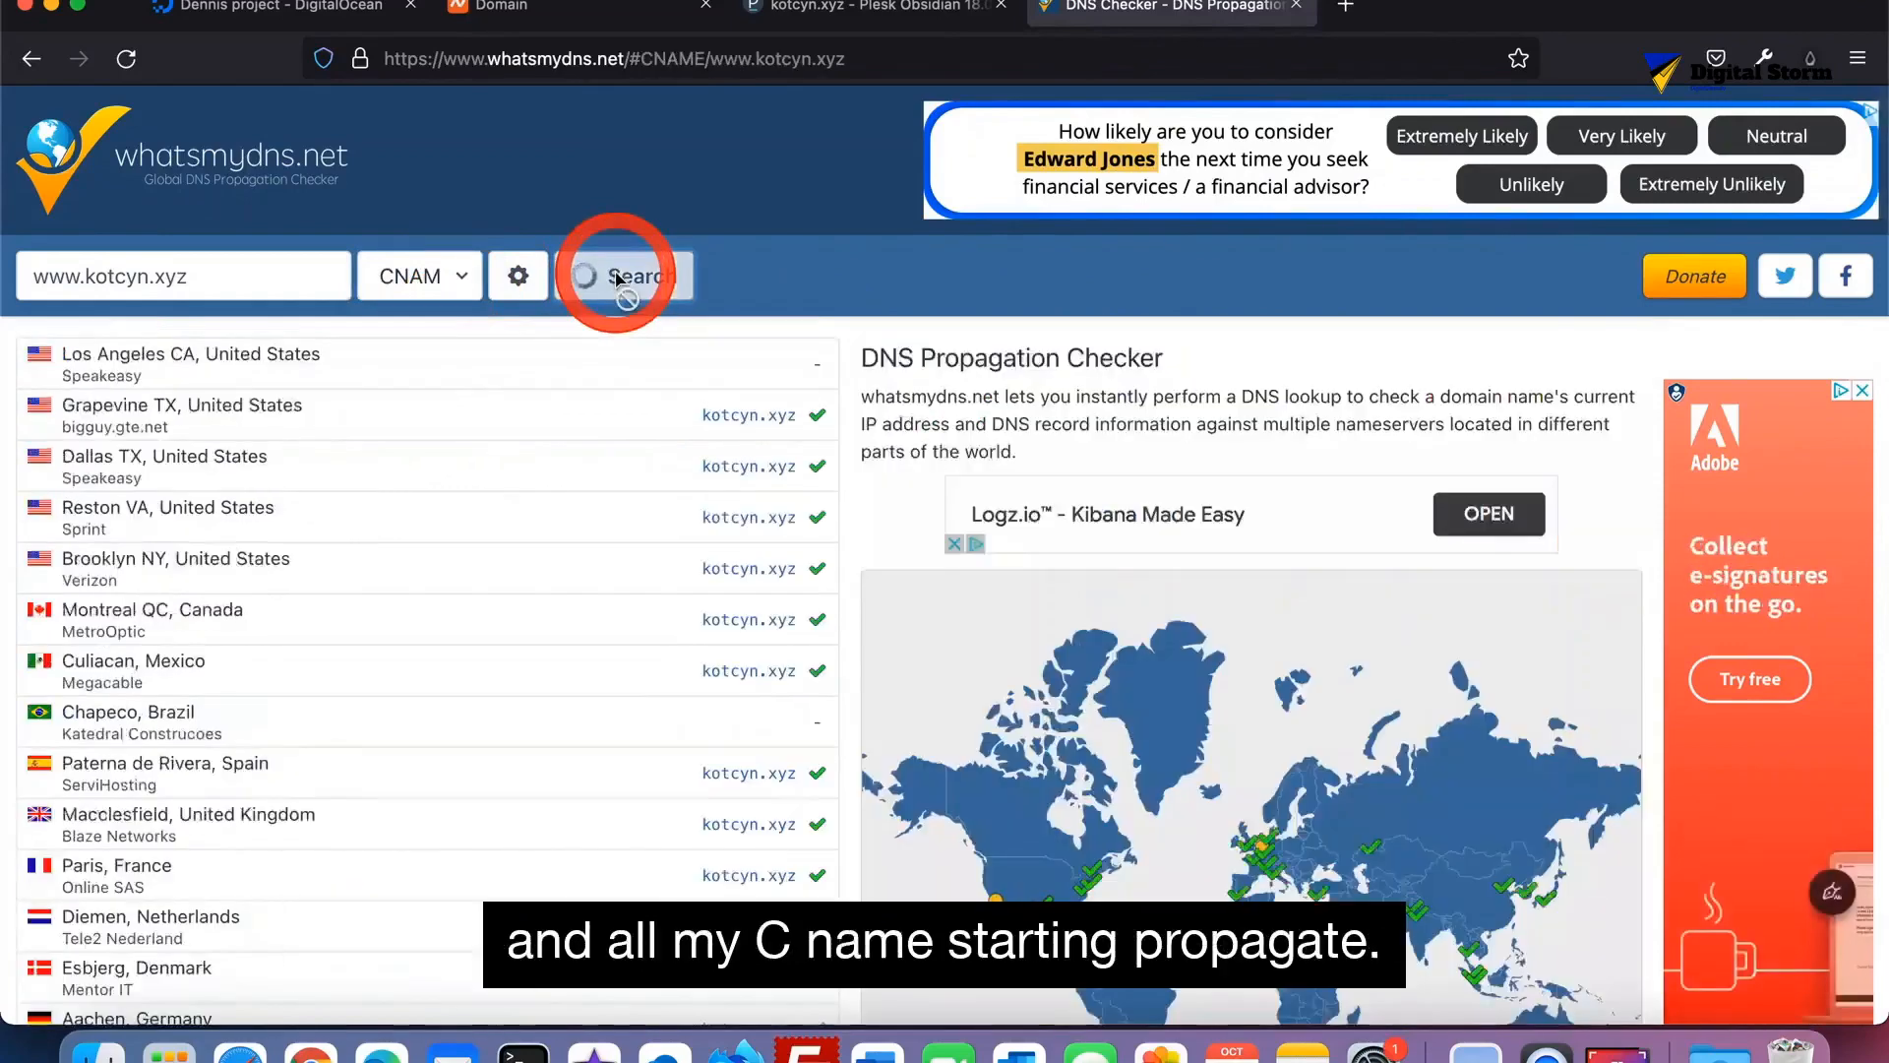
scroll(657, 669, down, 5)
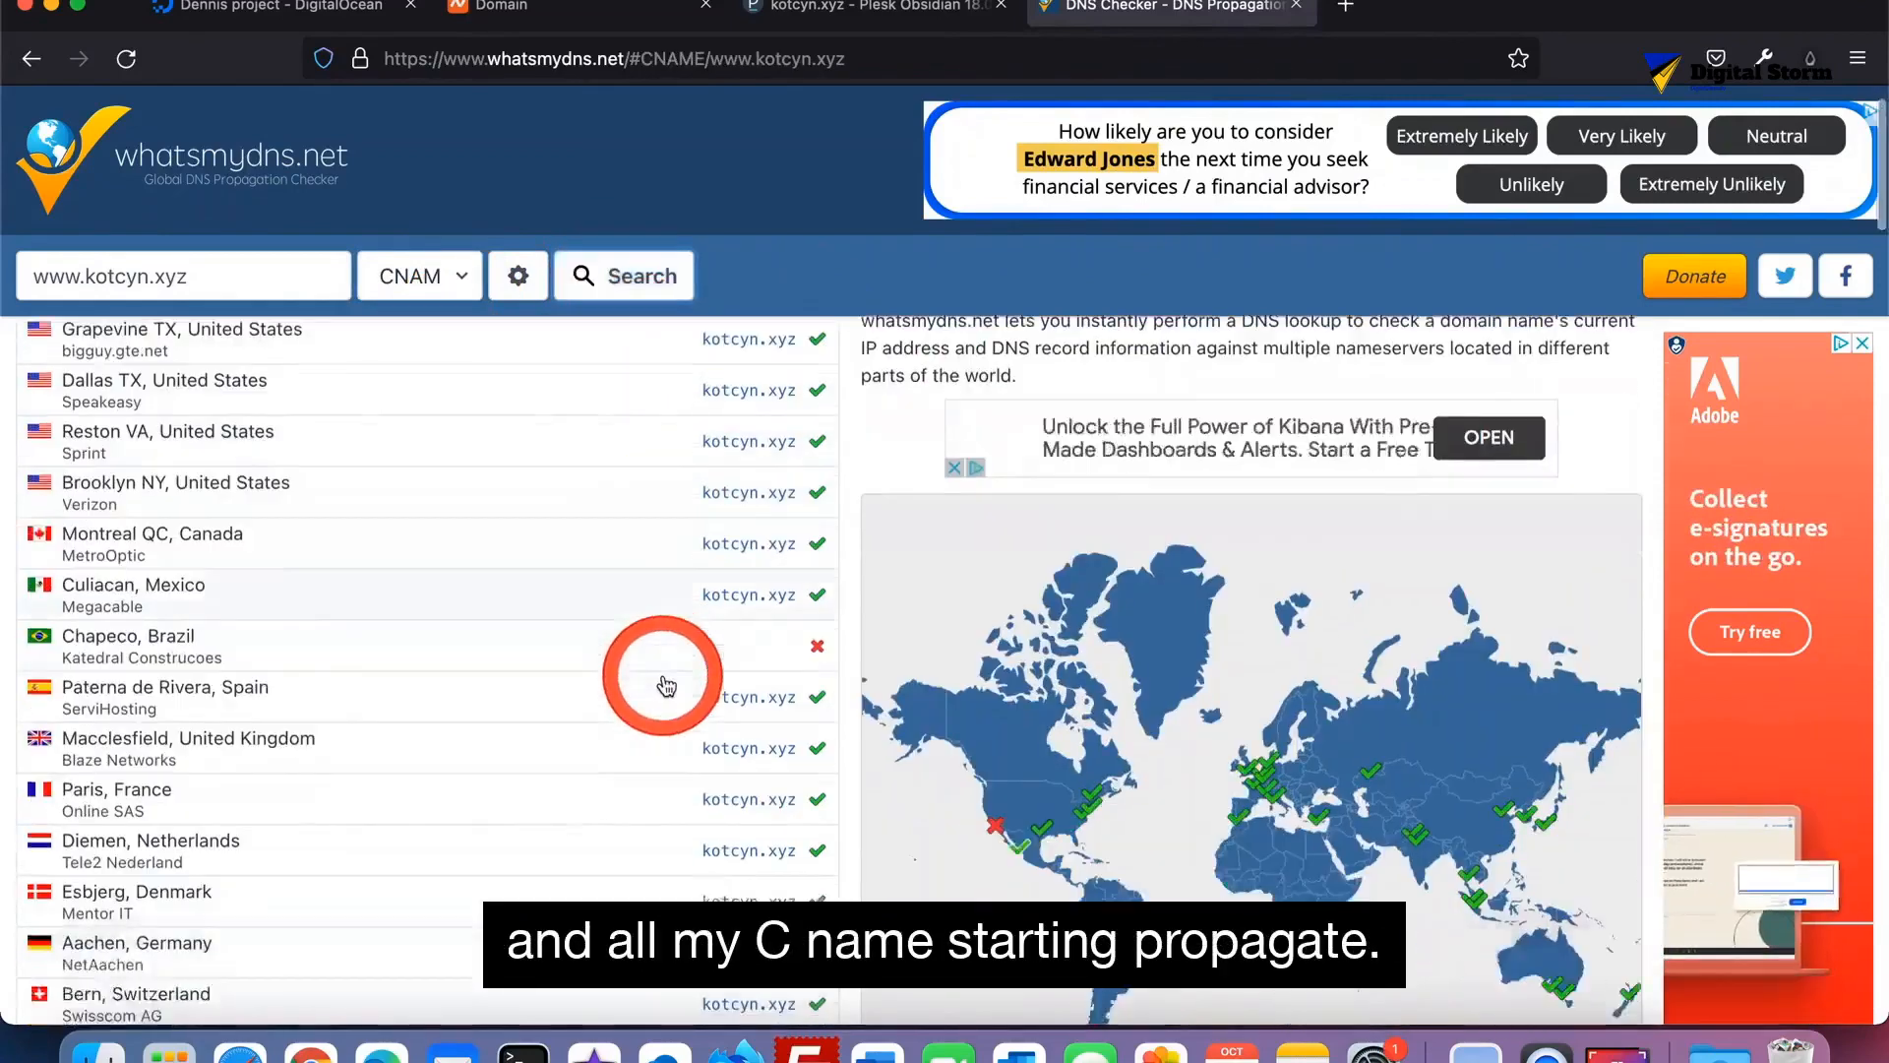
scroll(664, 678, down, 2)
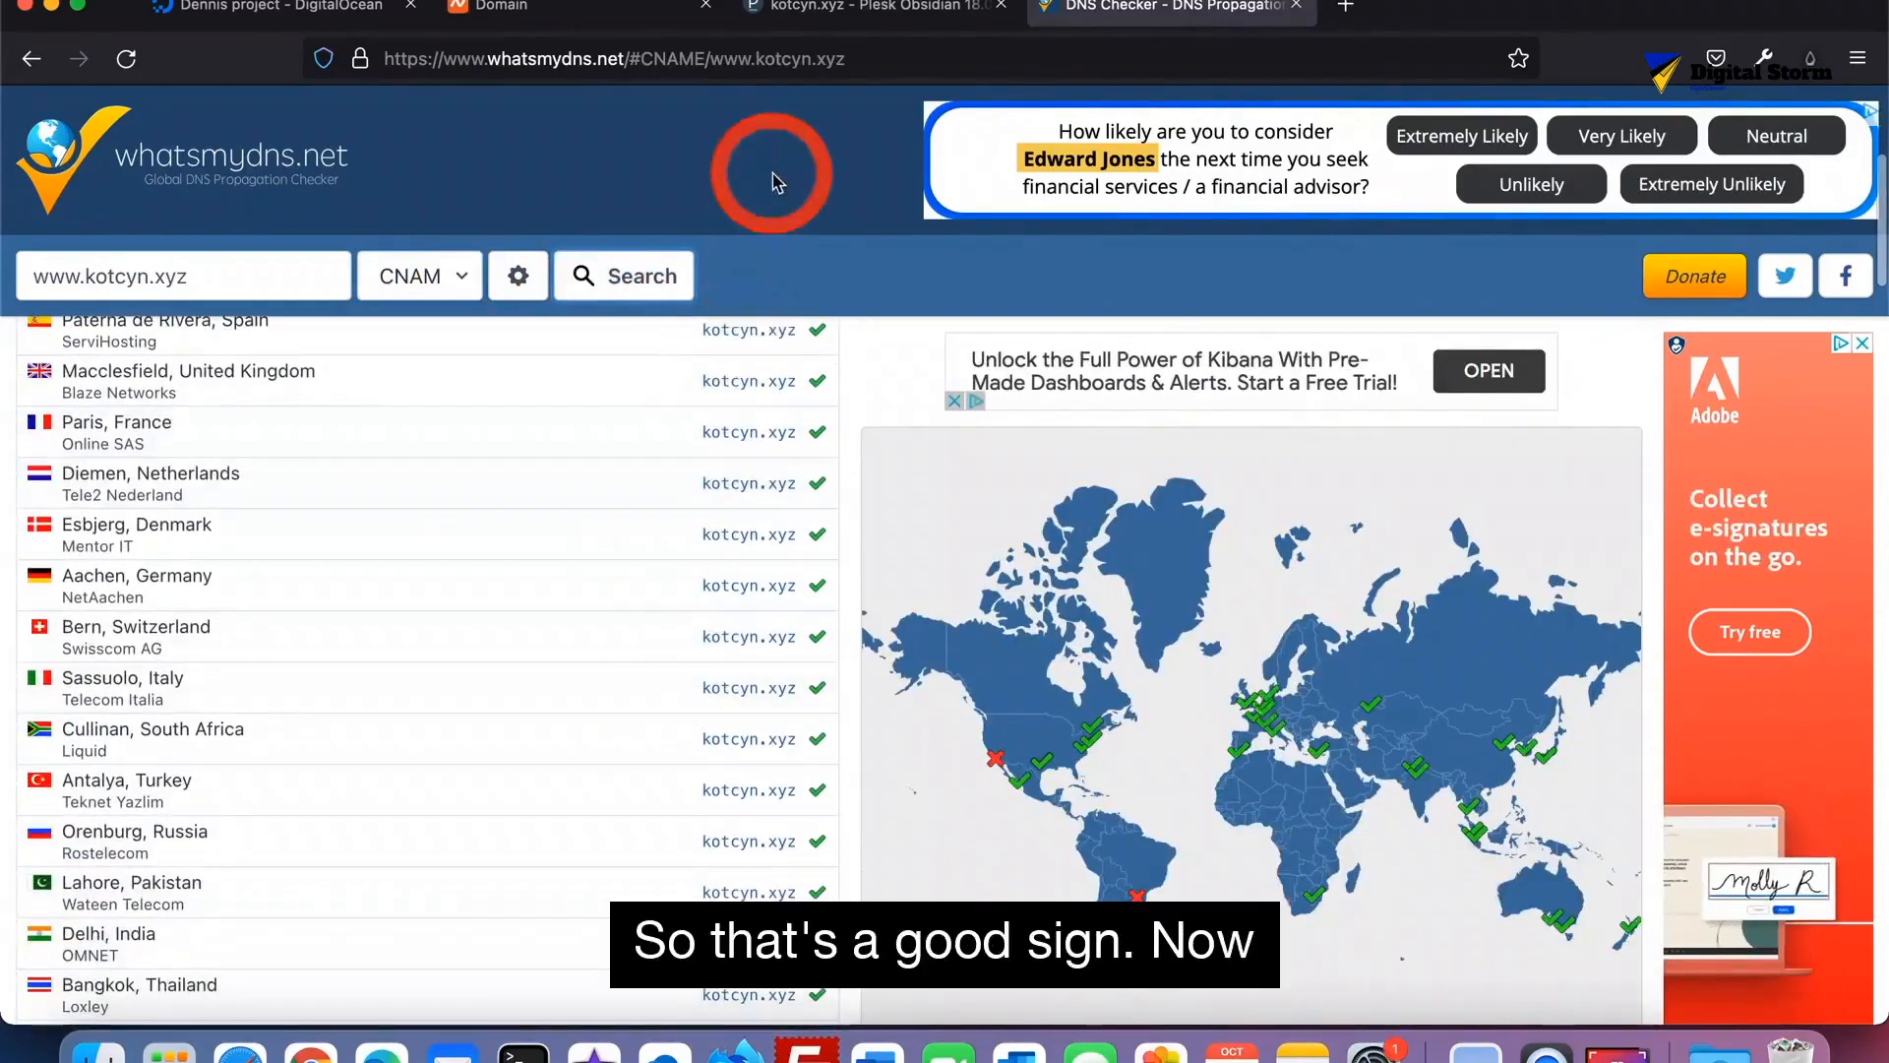
Revisit the domain's Plesk dashboard and load kotcyn.xyz in a new browser tab
click(852, 20)
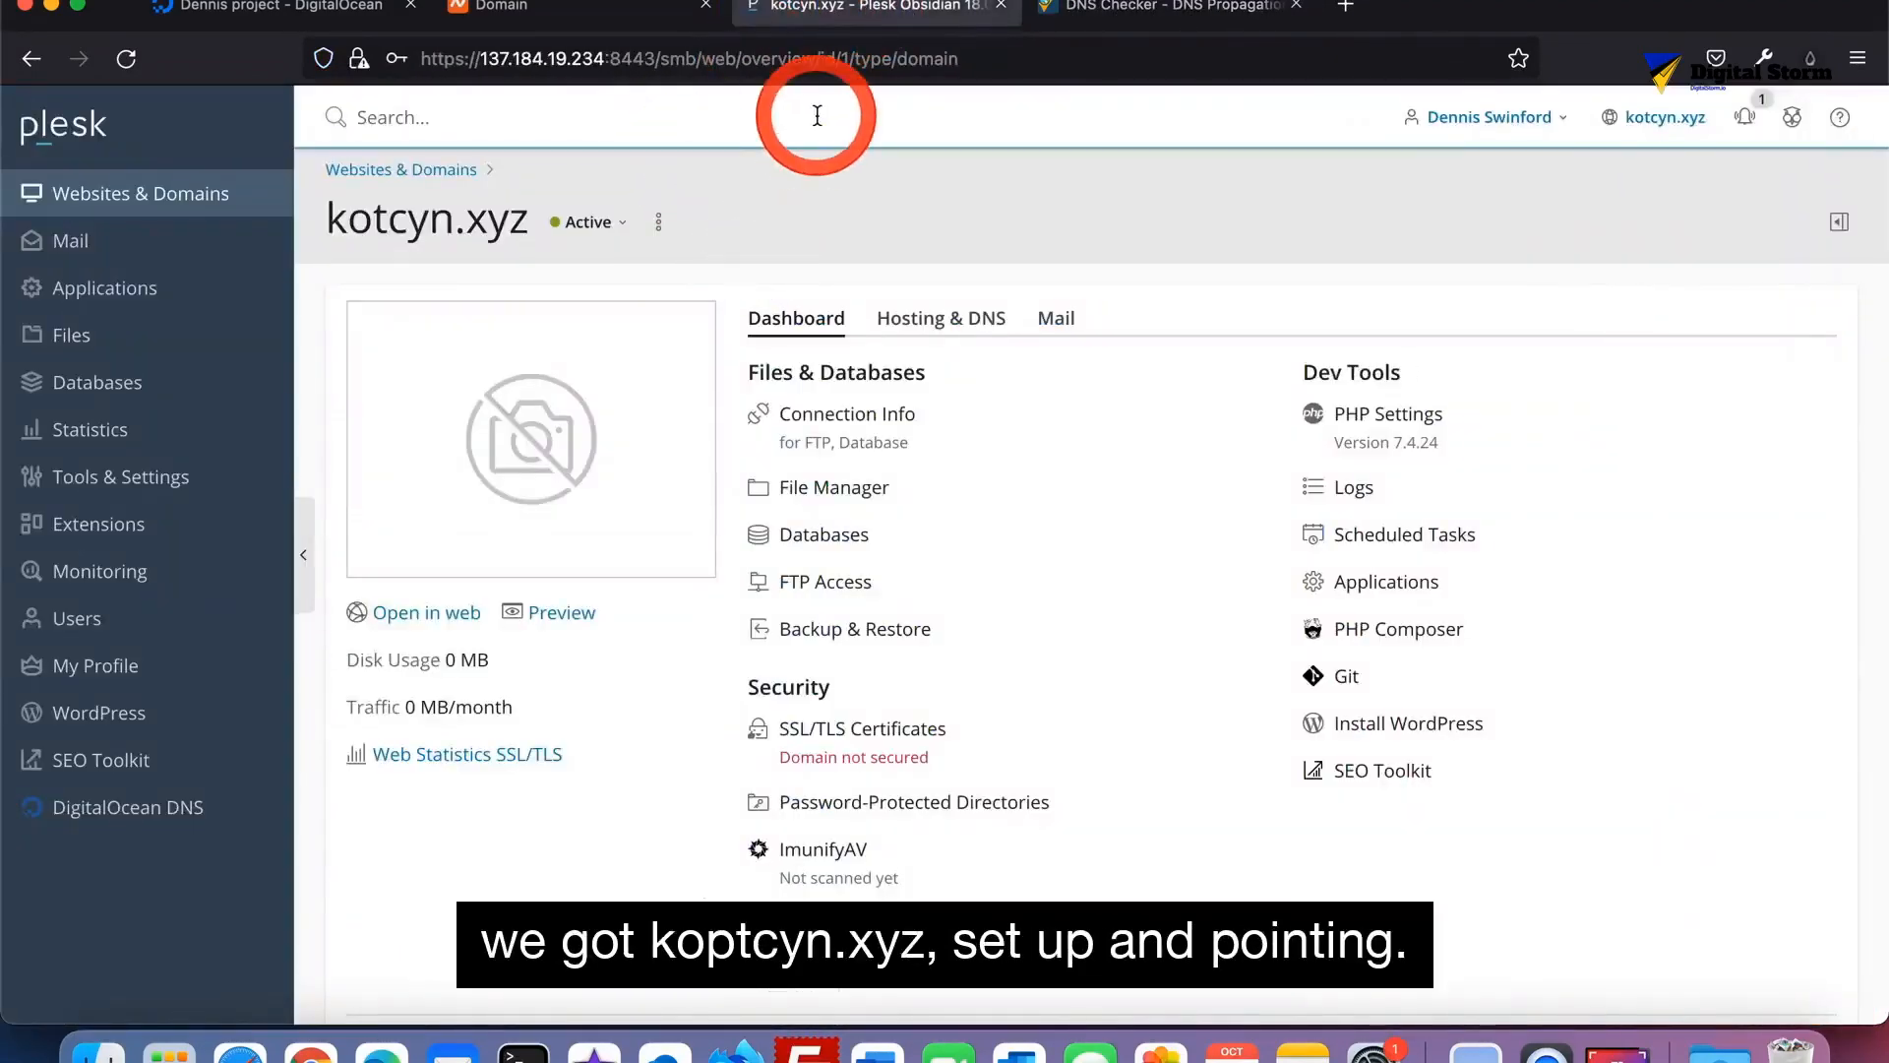
click(1346, 8)
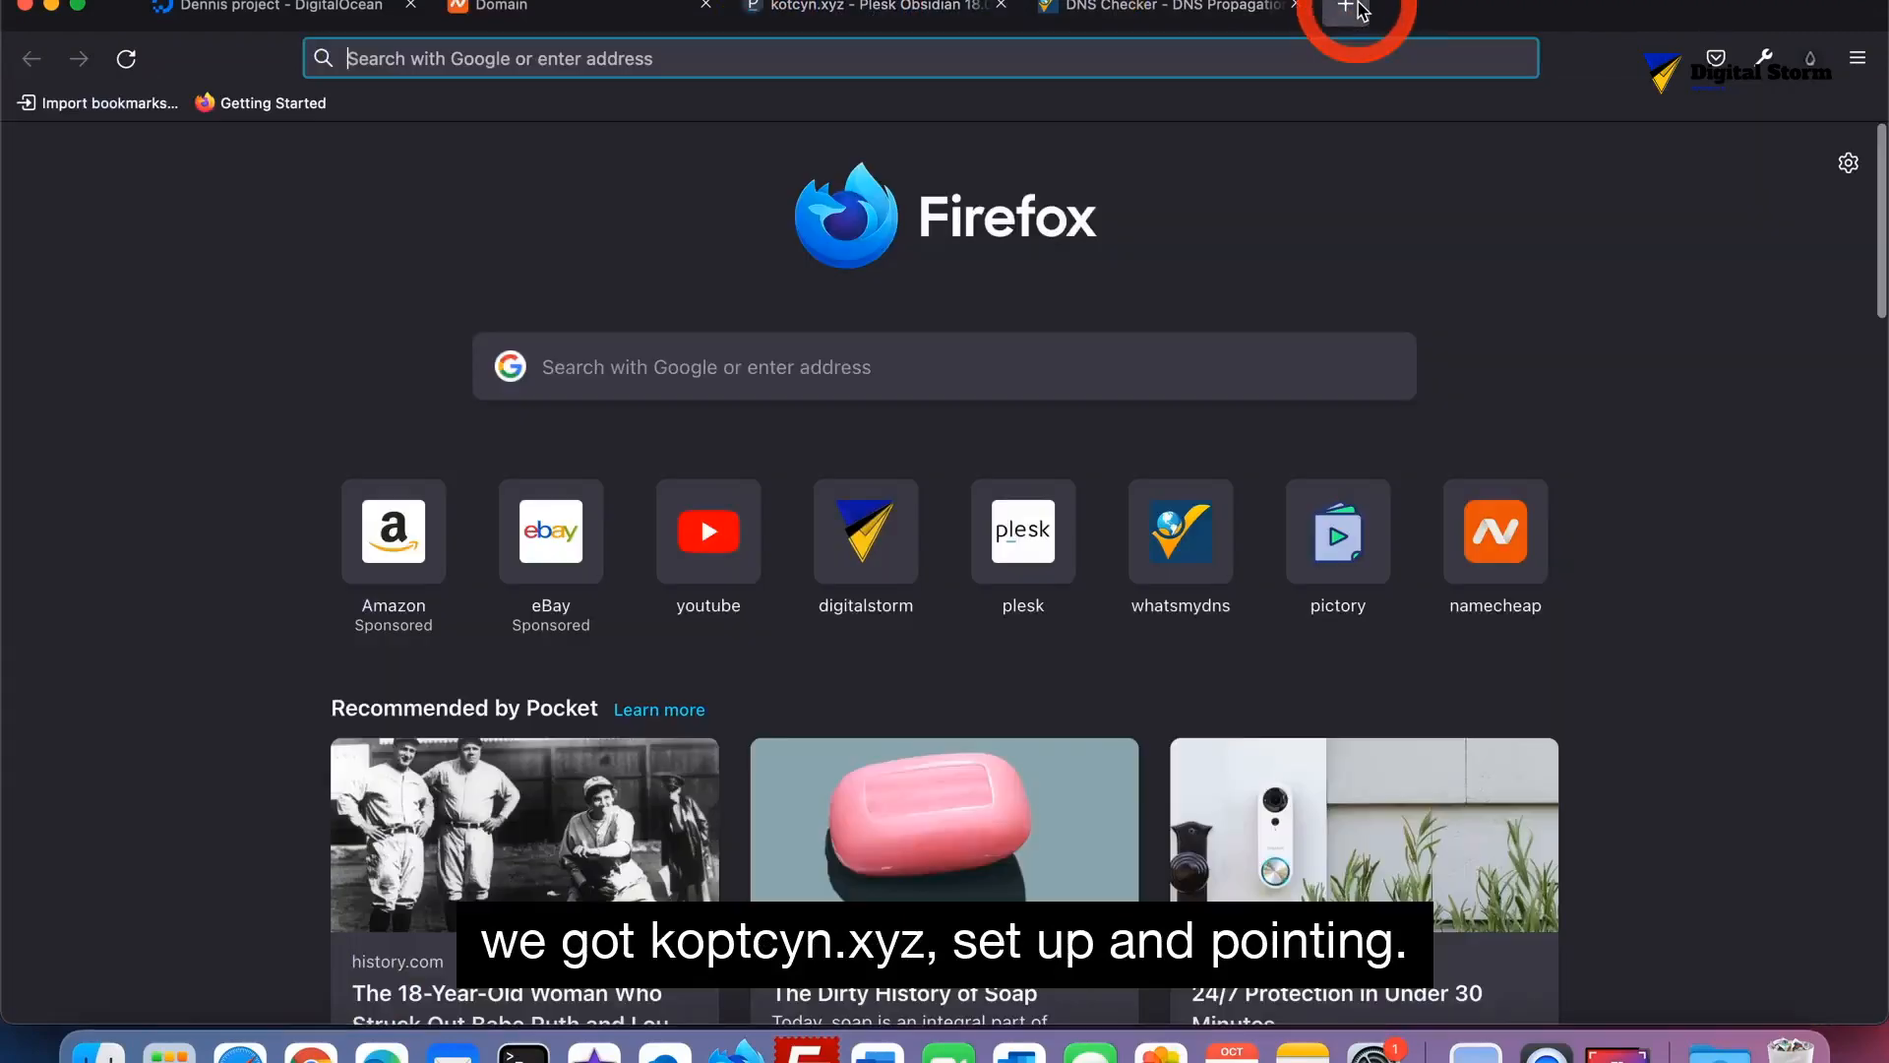
text(koy)
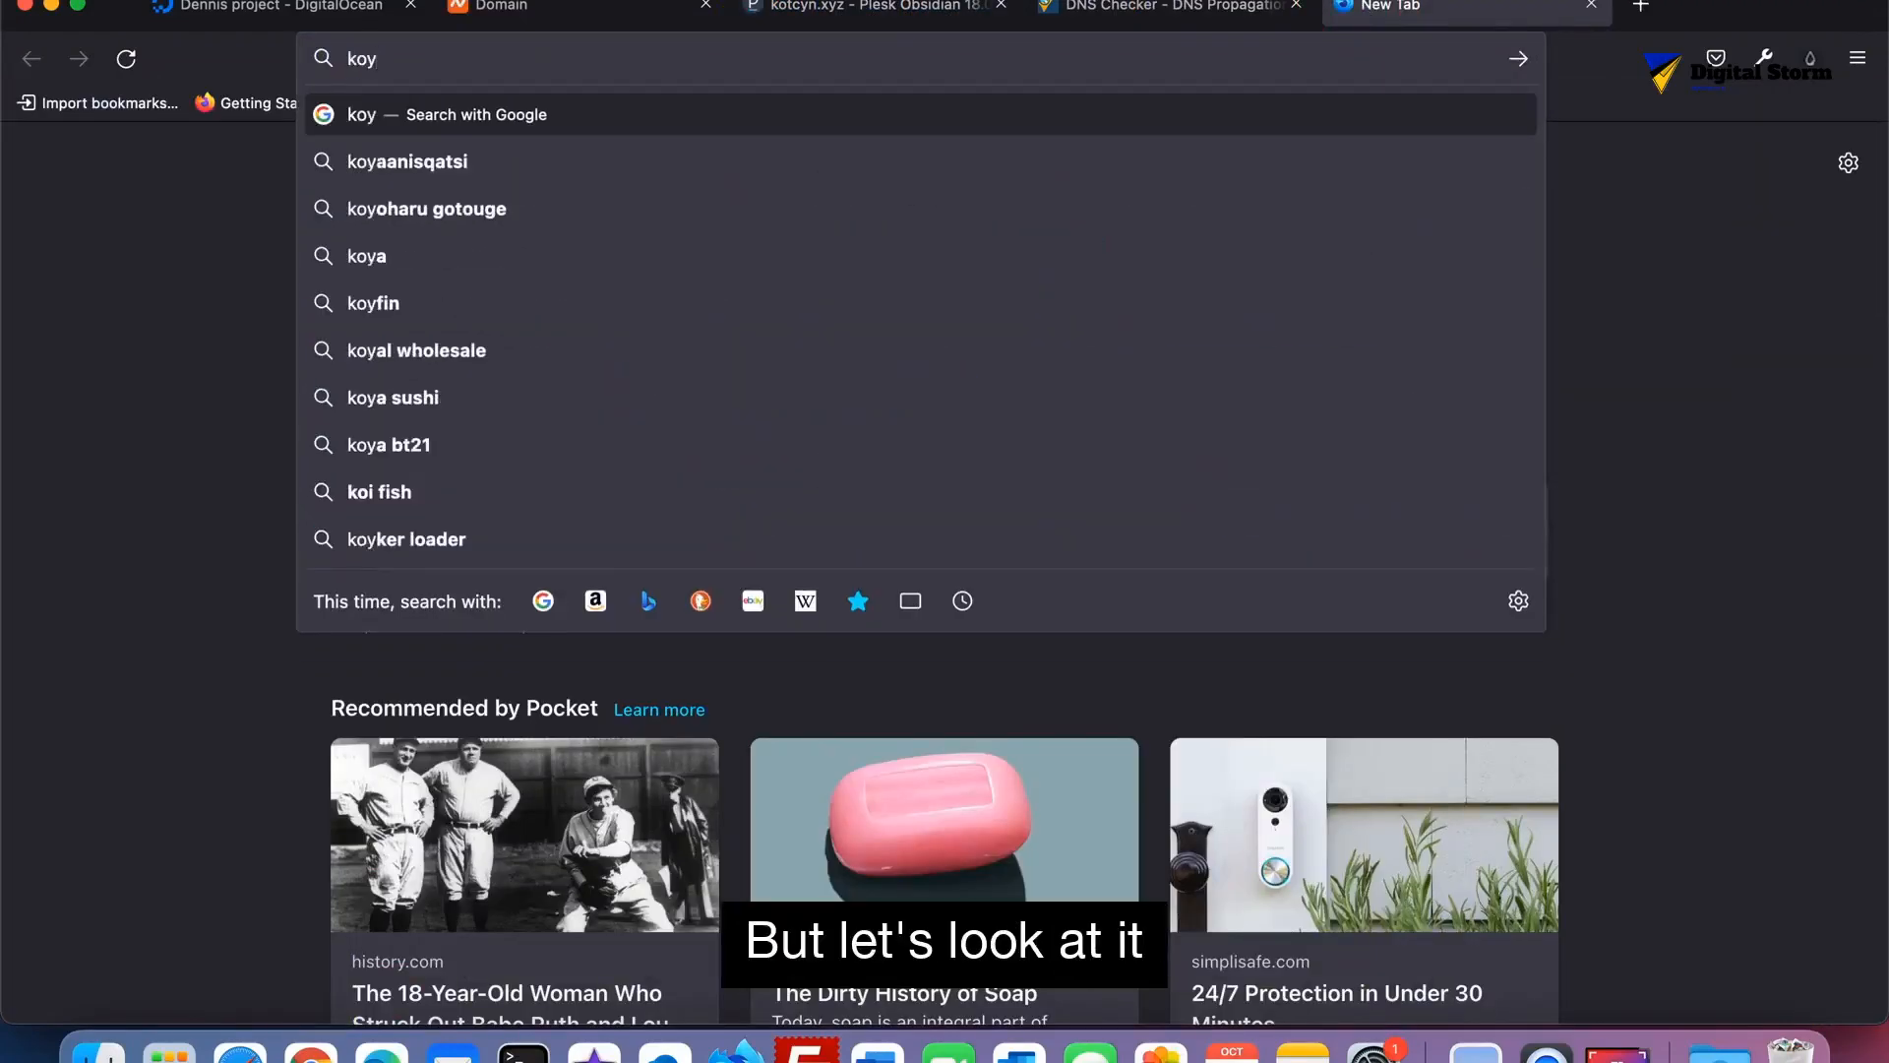
key(BackSpace)
text(tcybn)
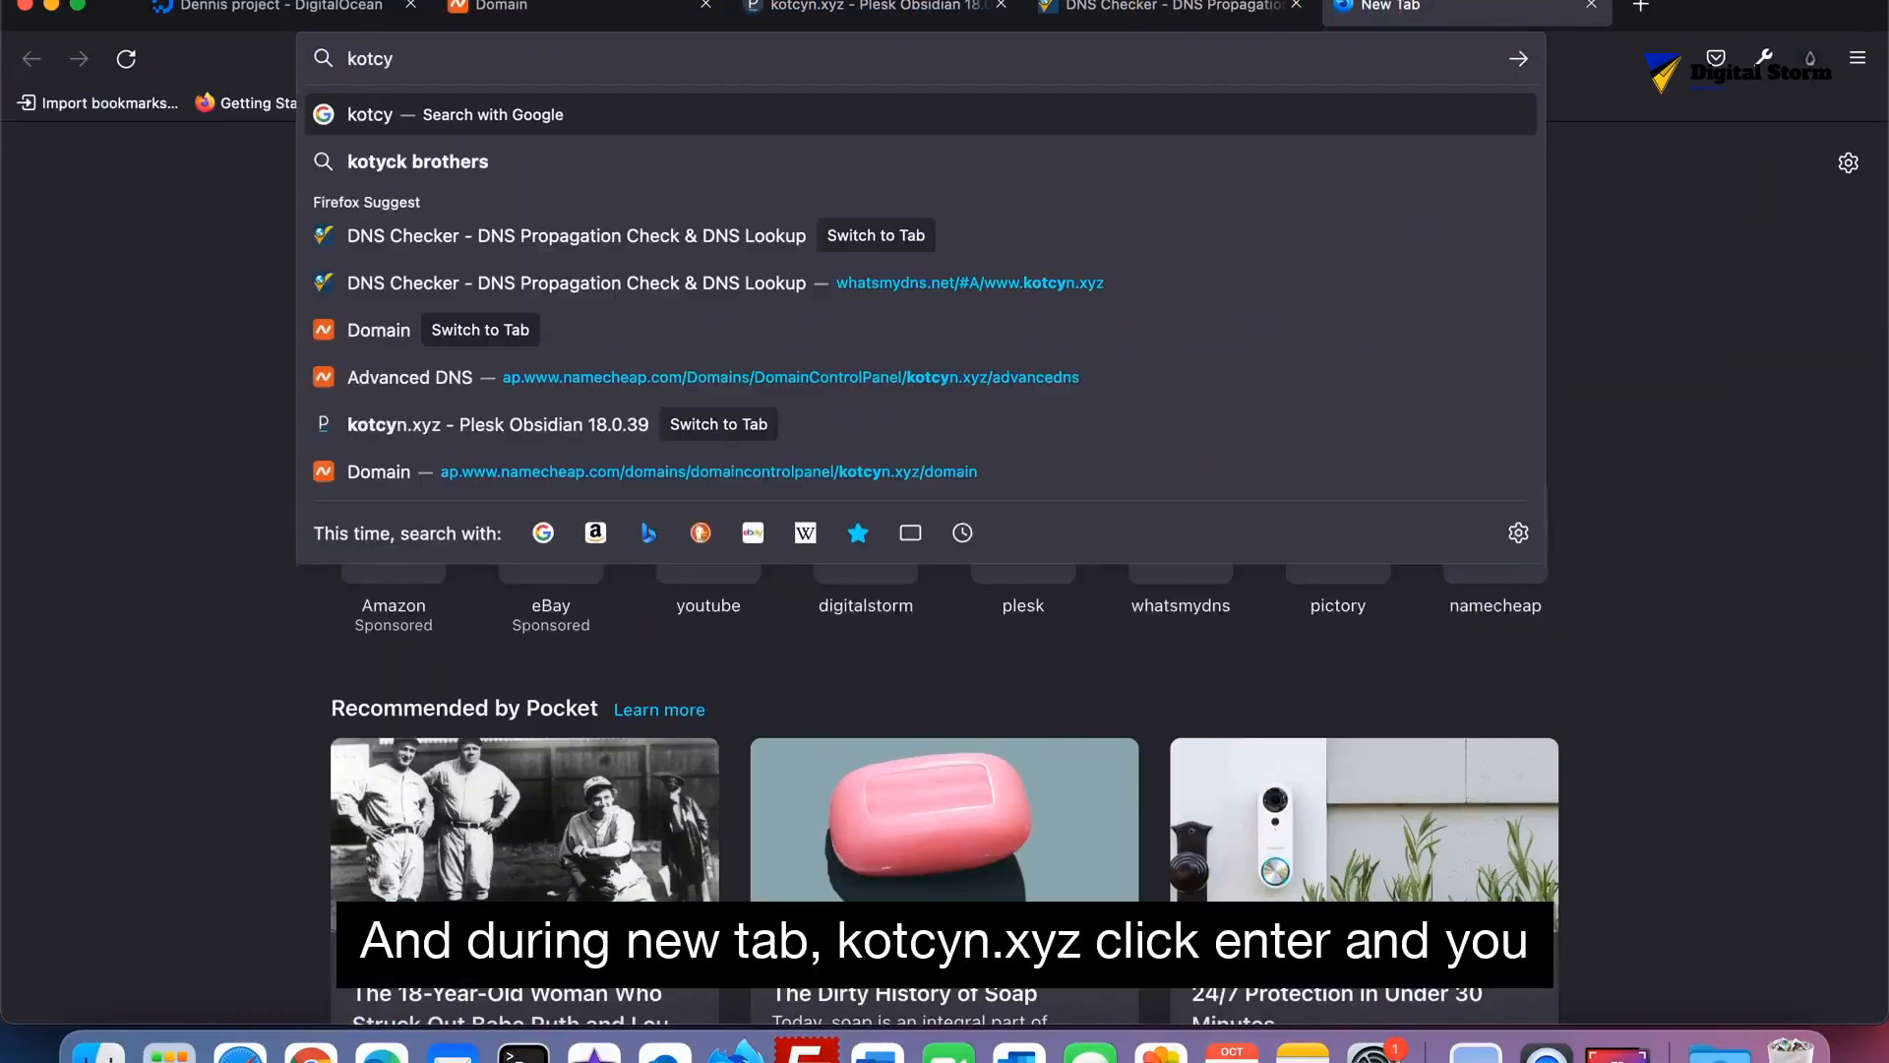
key(BackSpace)
text(n)
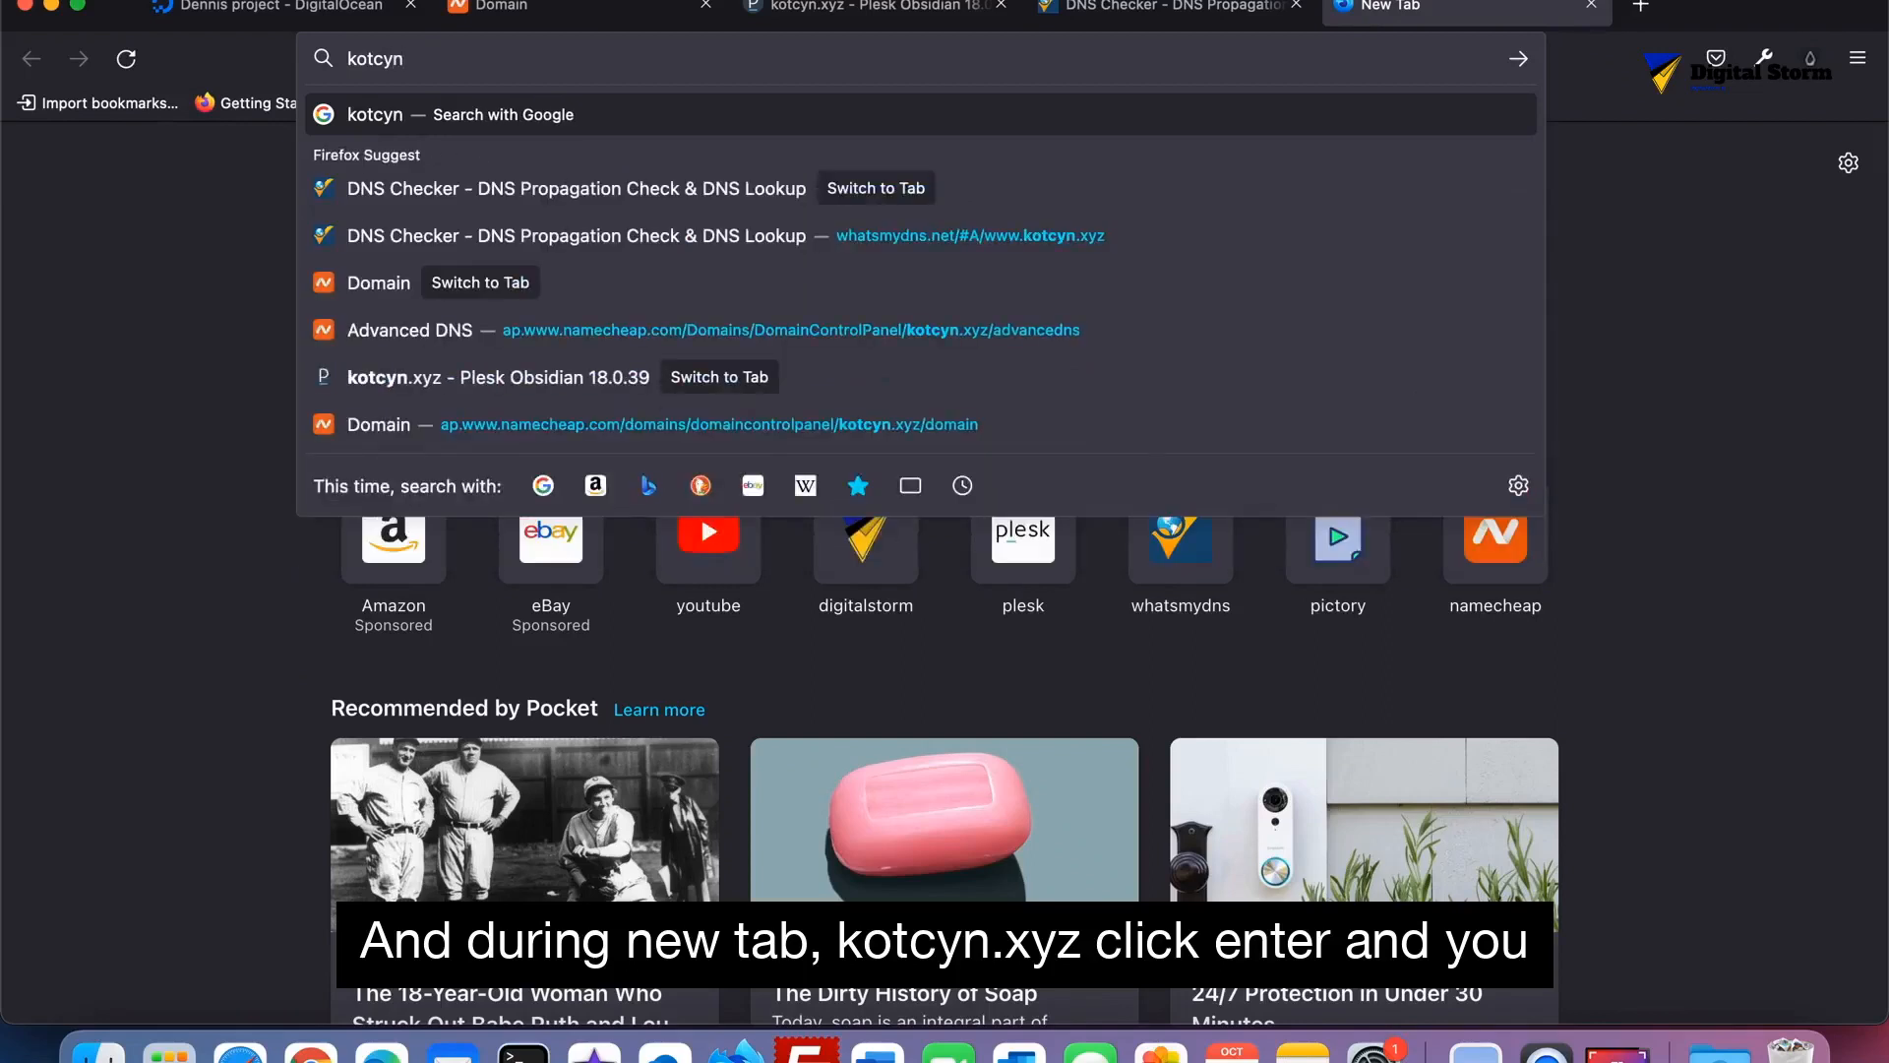
text(.xyz)
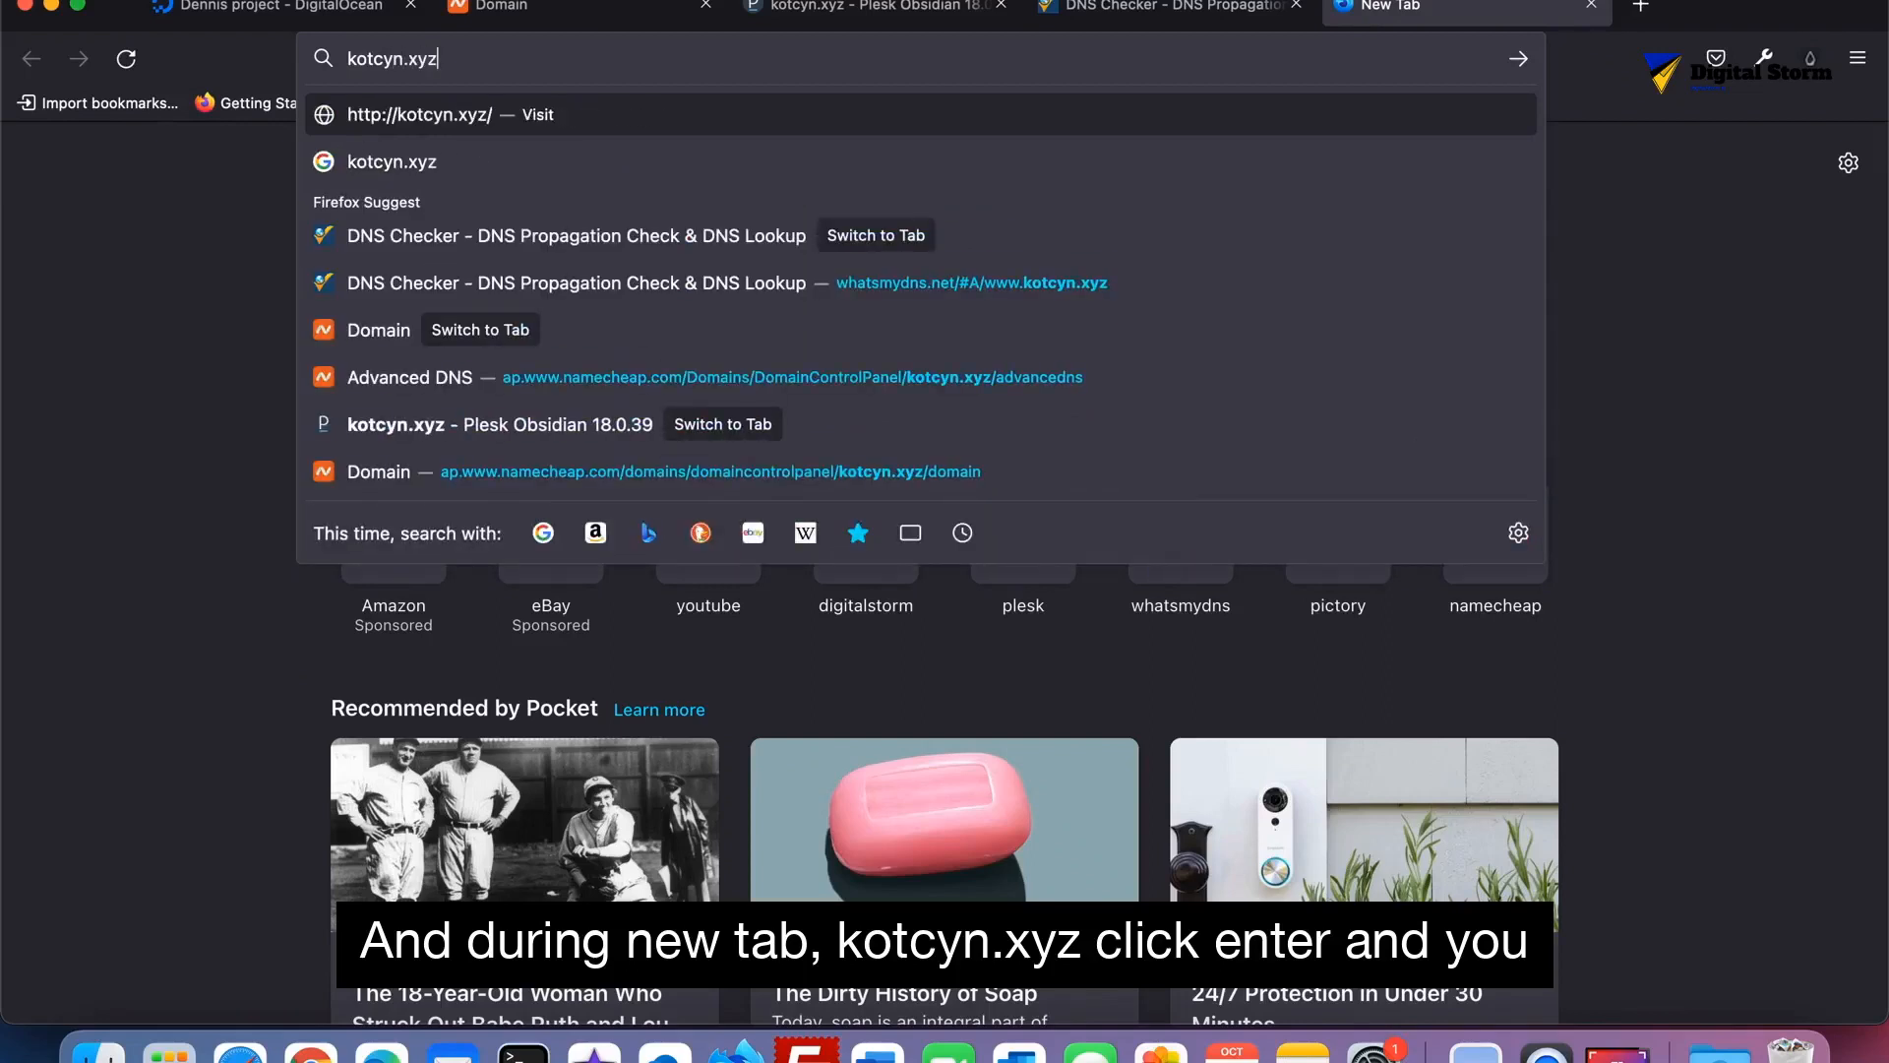
key(Return)
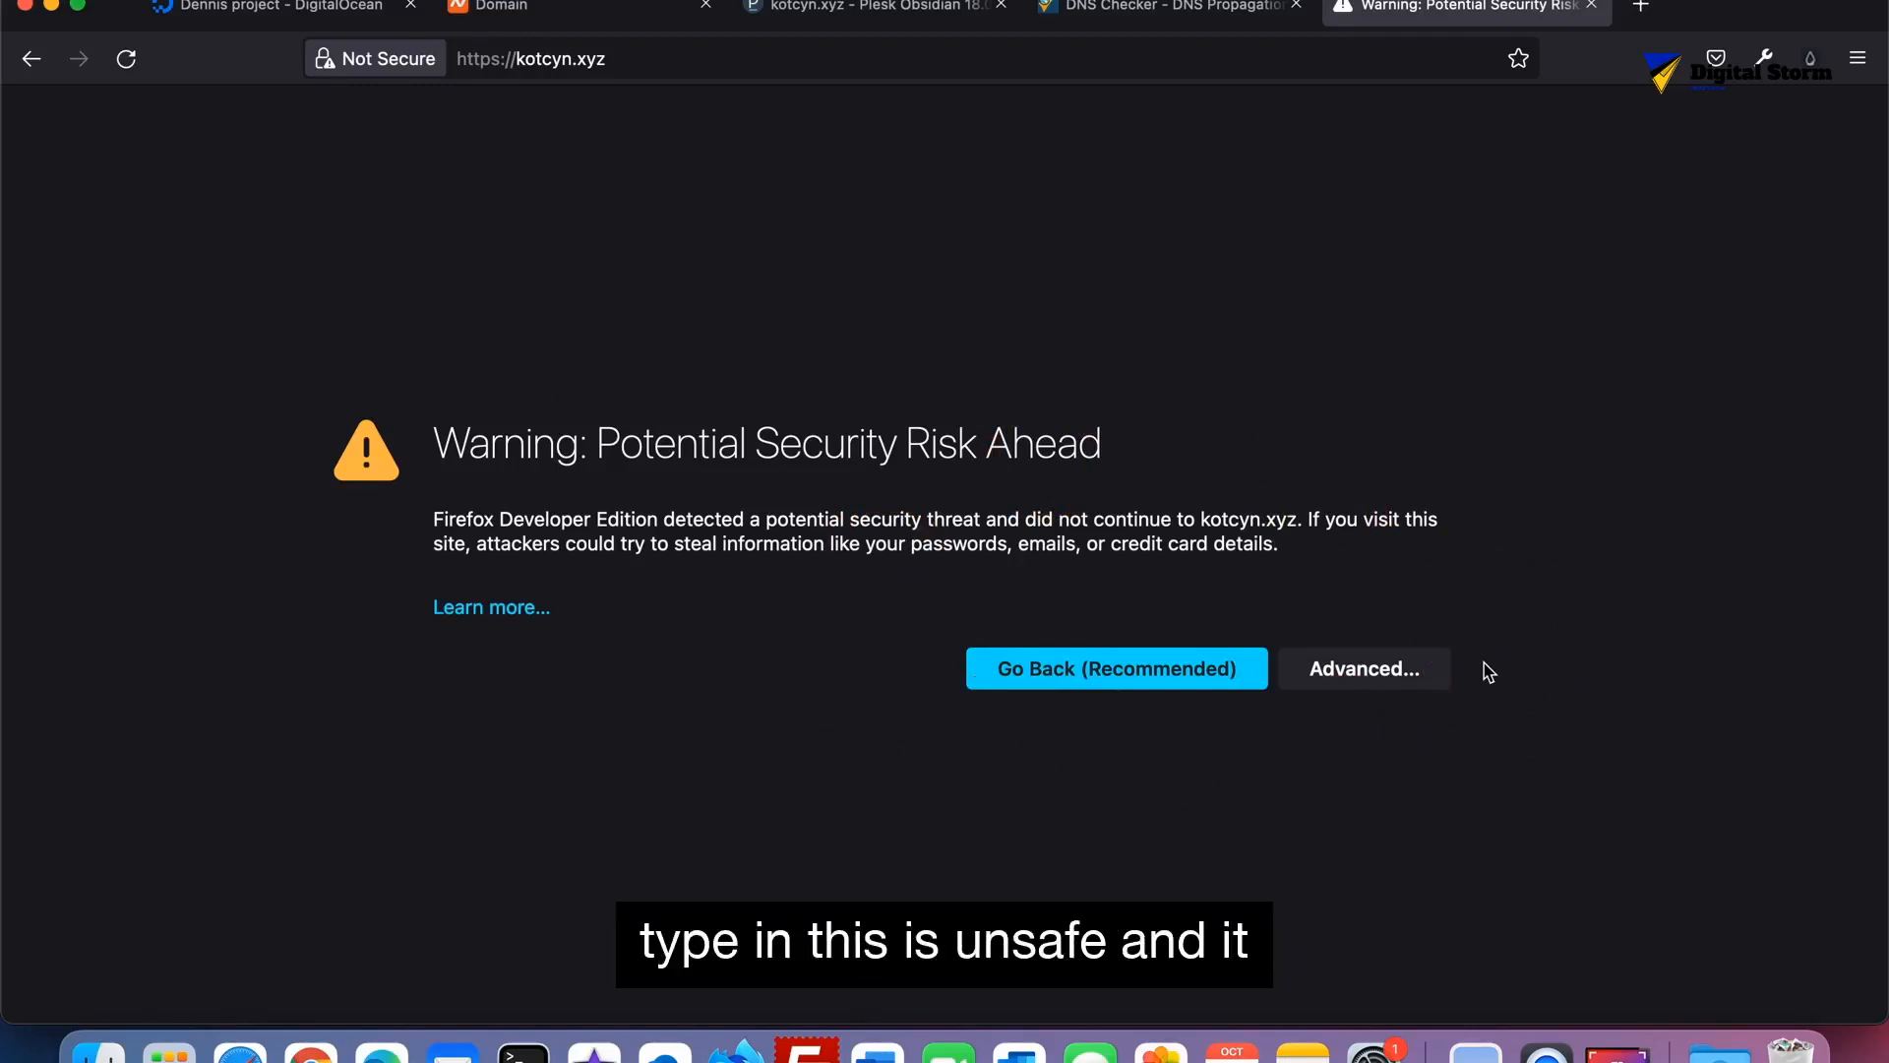
Show the advanced details of the security warning, accept the self-signed certificate risk and continue to kotcyn.xyz
click(1420, 664)
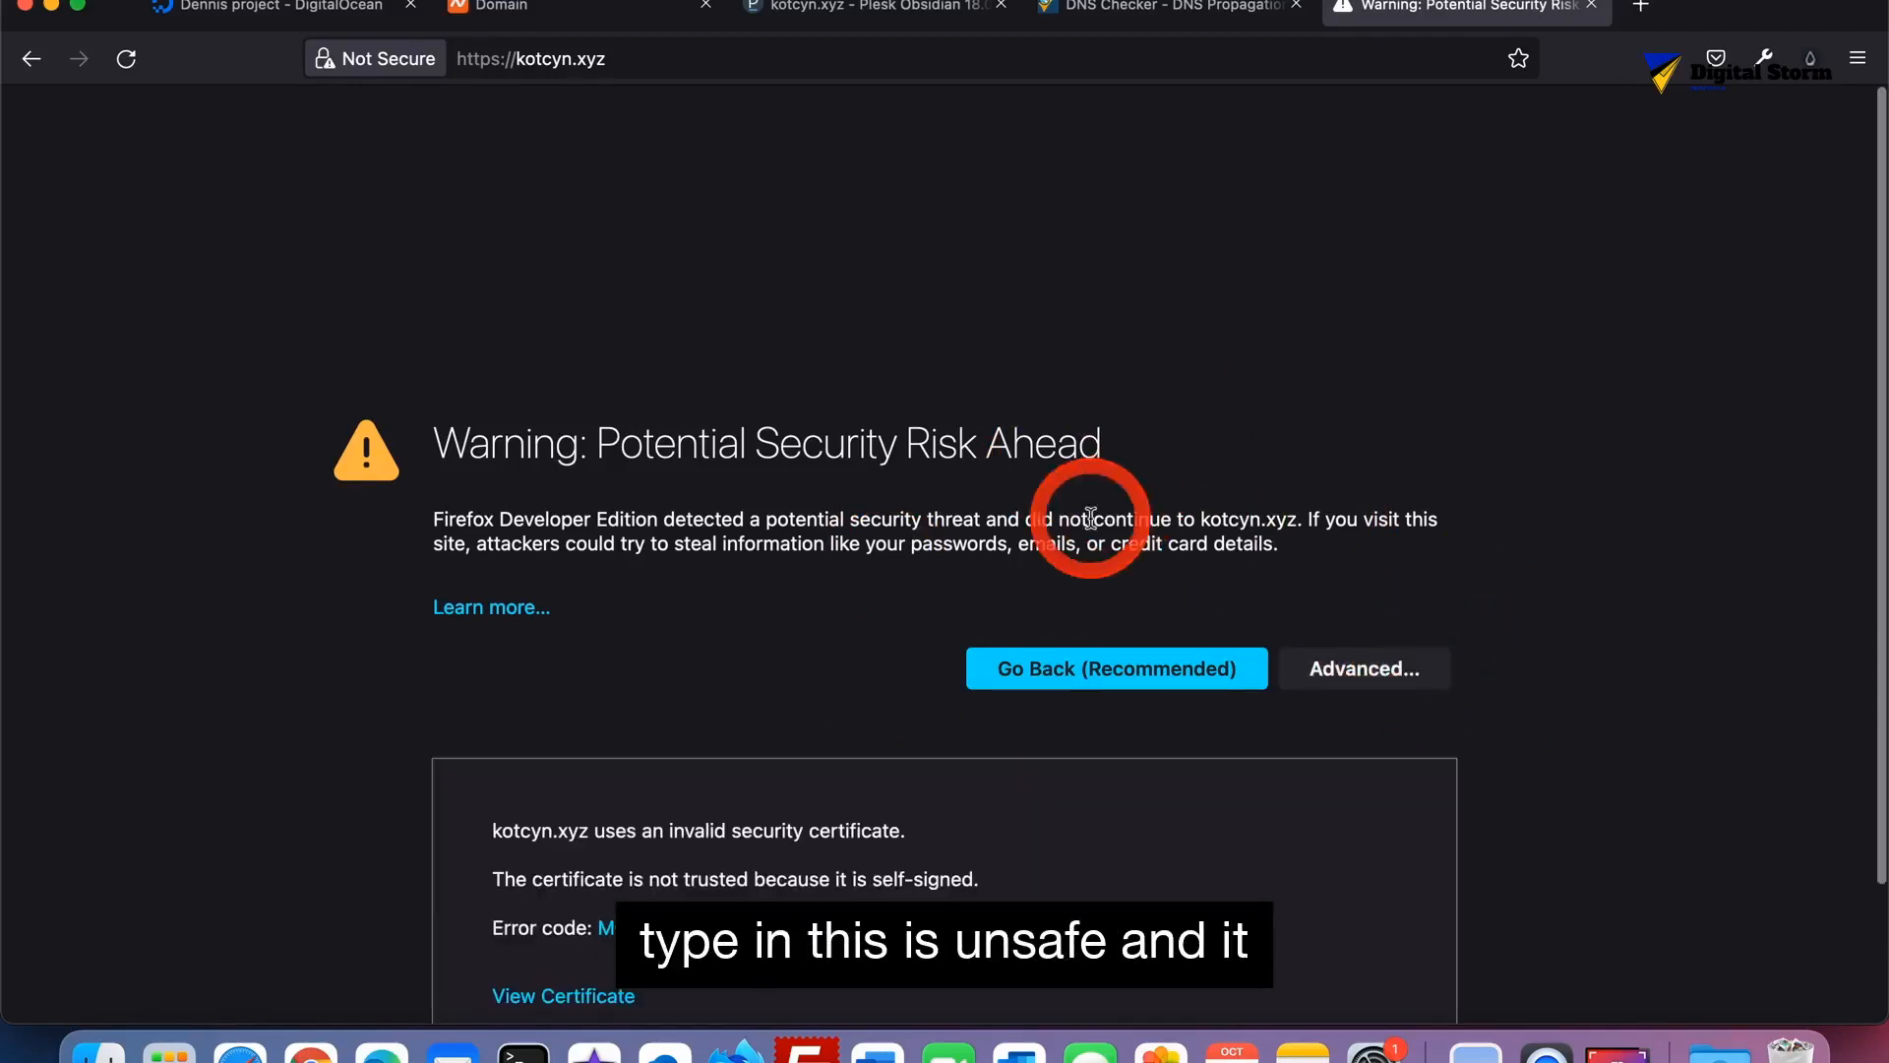
scroll(1076, 658, down, 3)
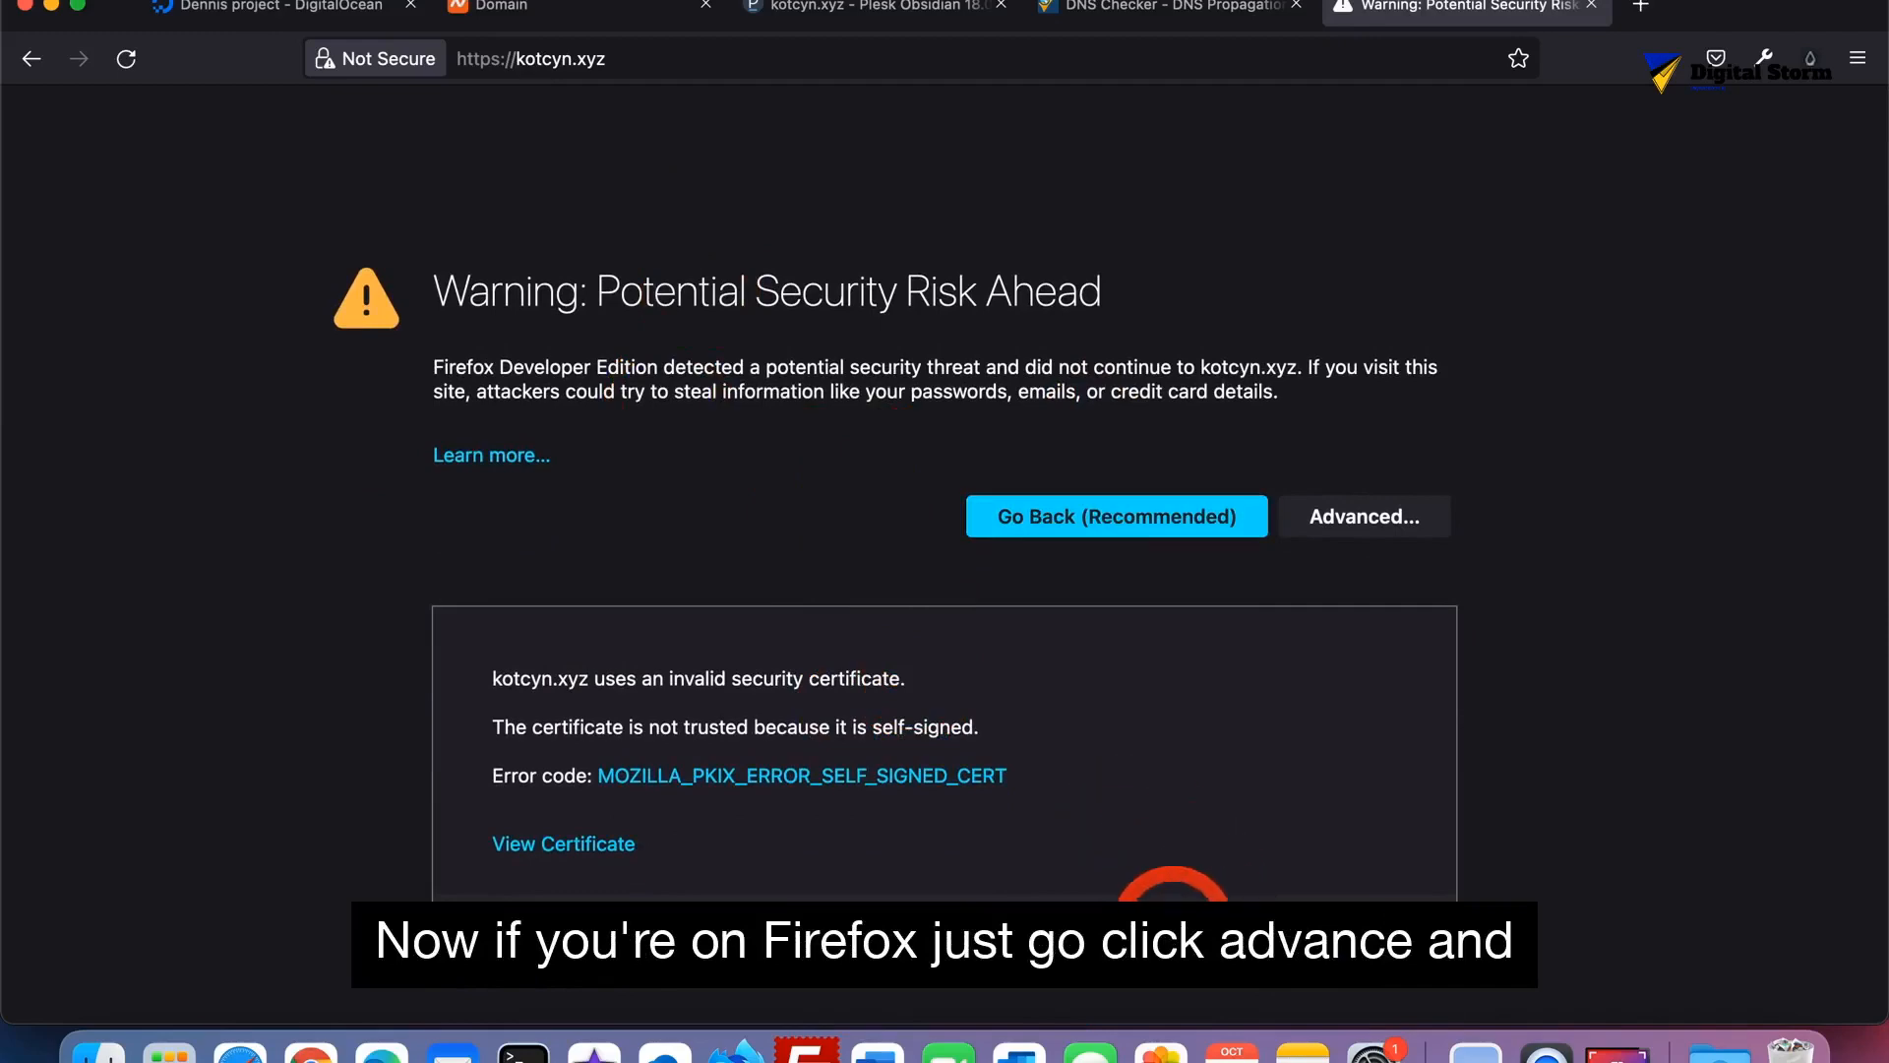
click(1220, 925)
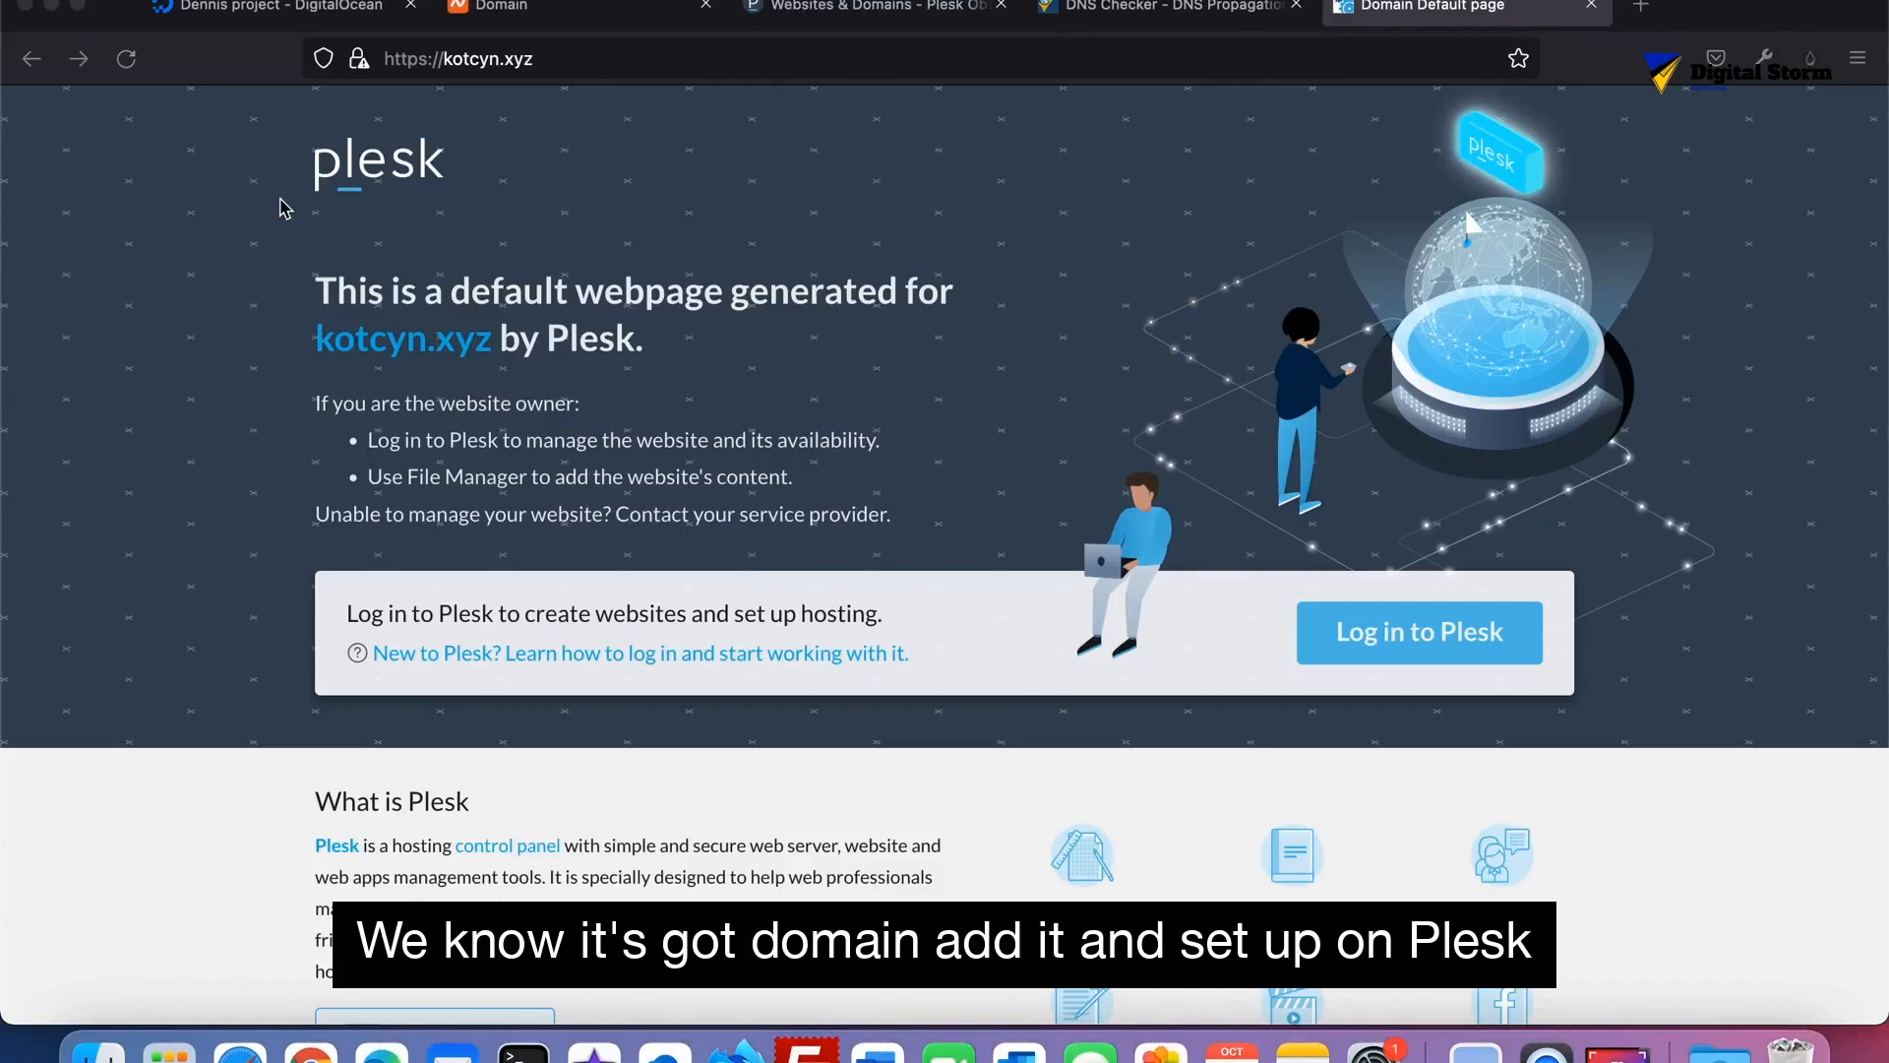
drag(286, 207, 350, 206)
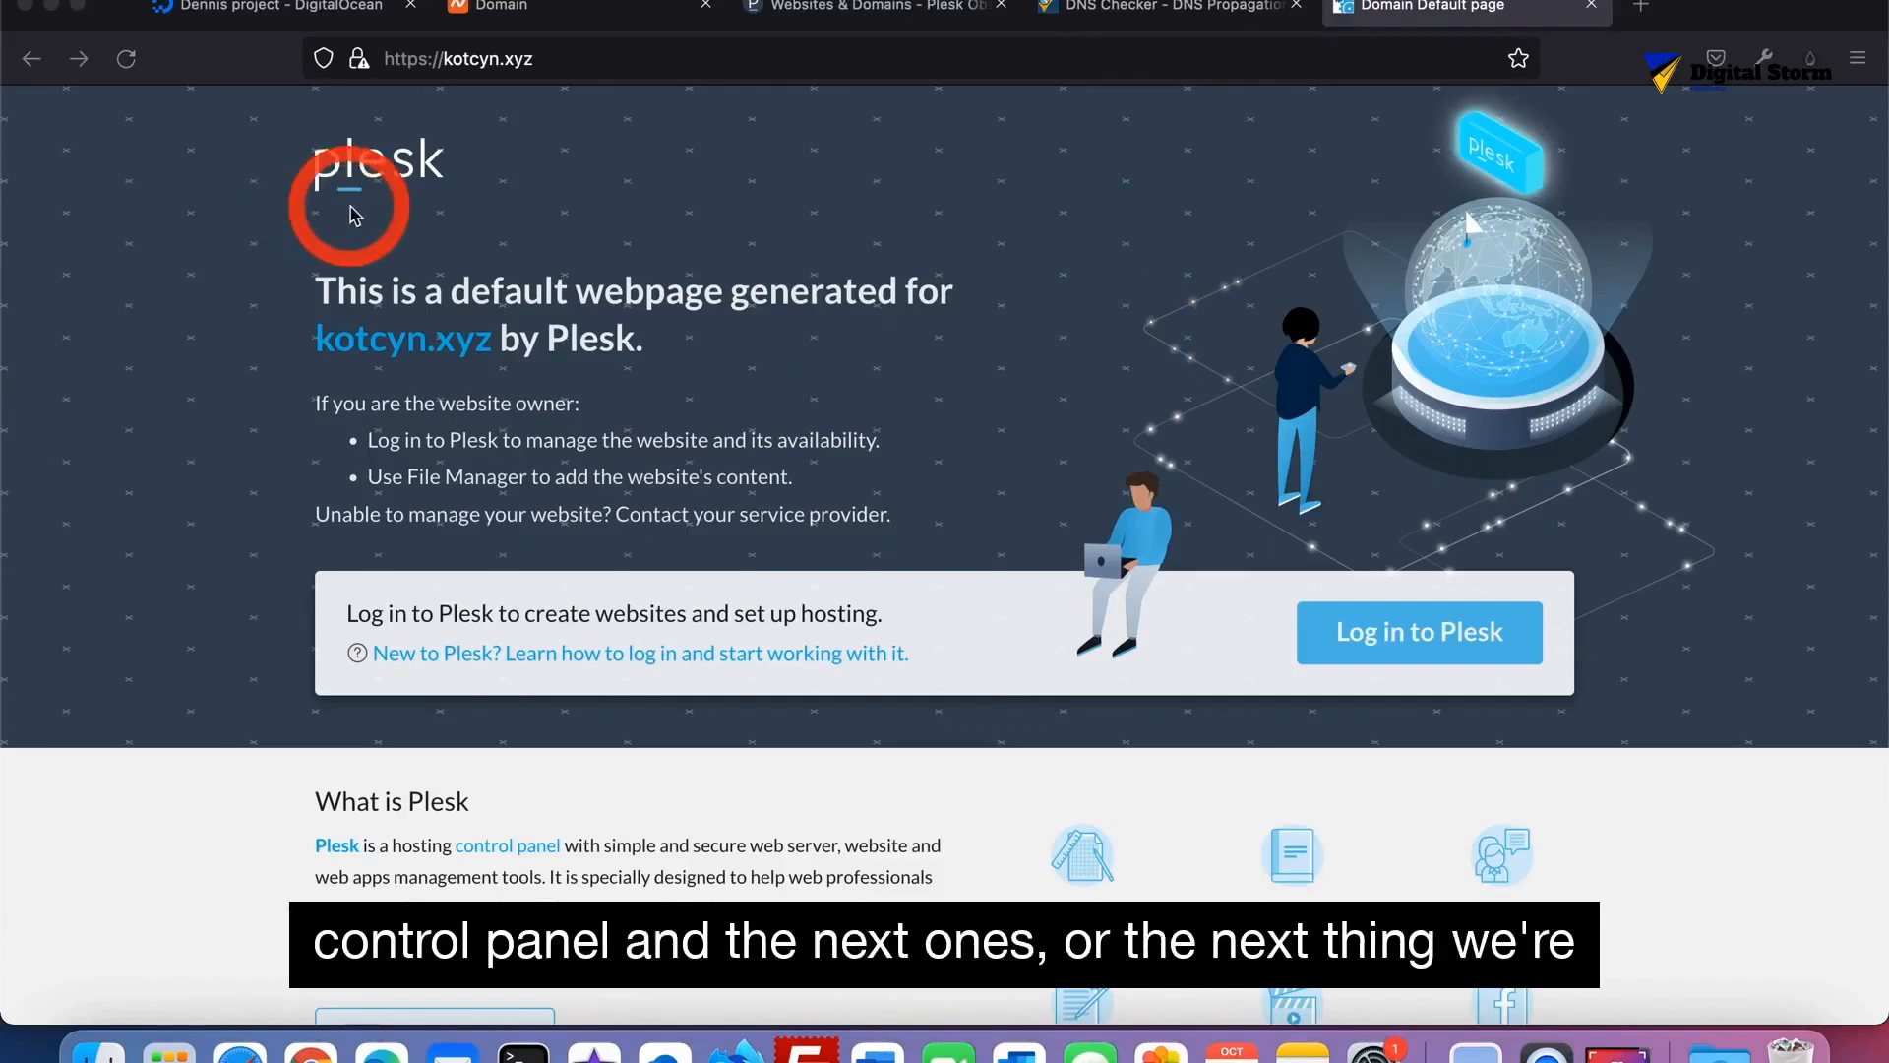
drag(352, 208, 513, 369)
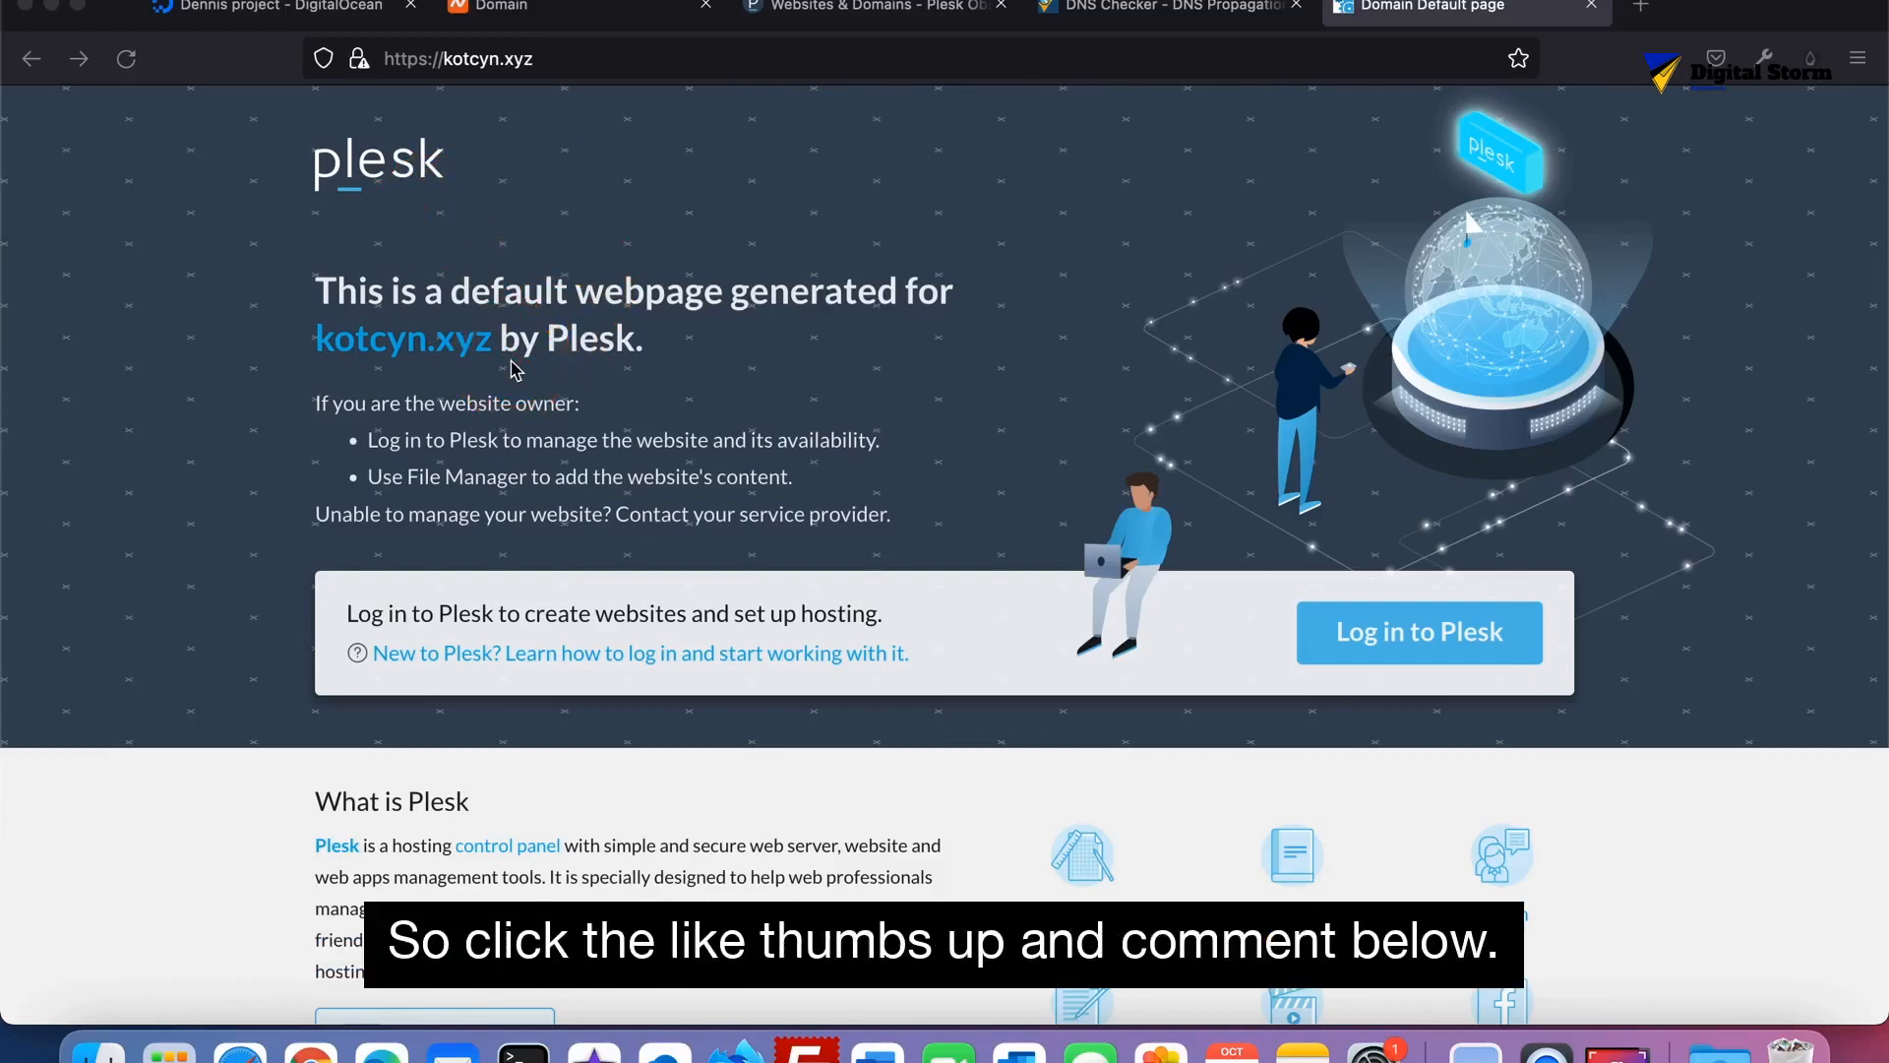
click(712, 284)
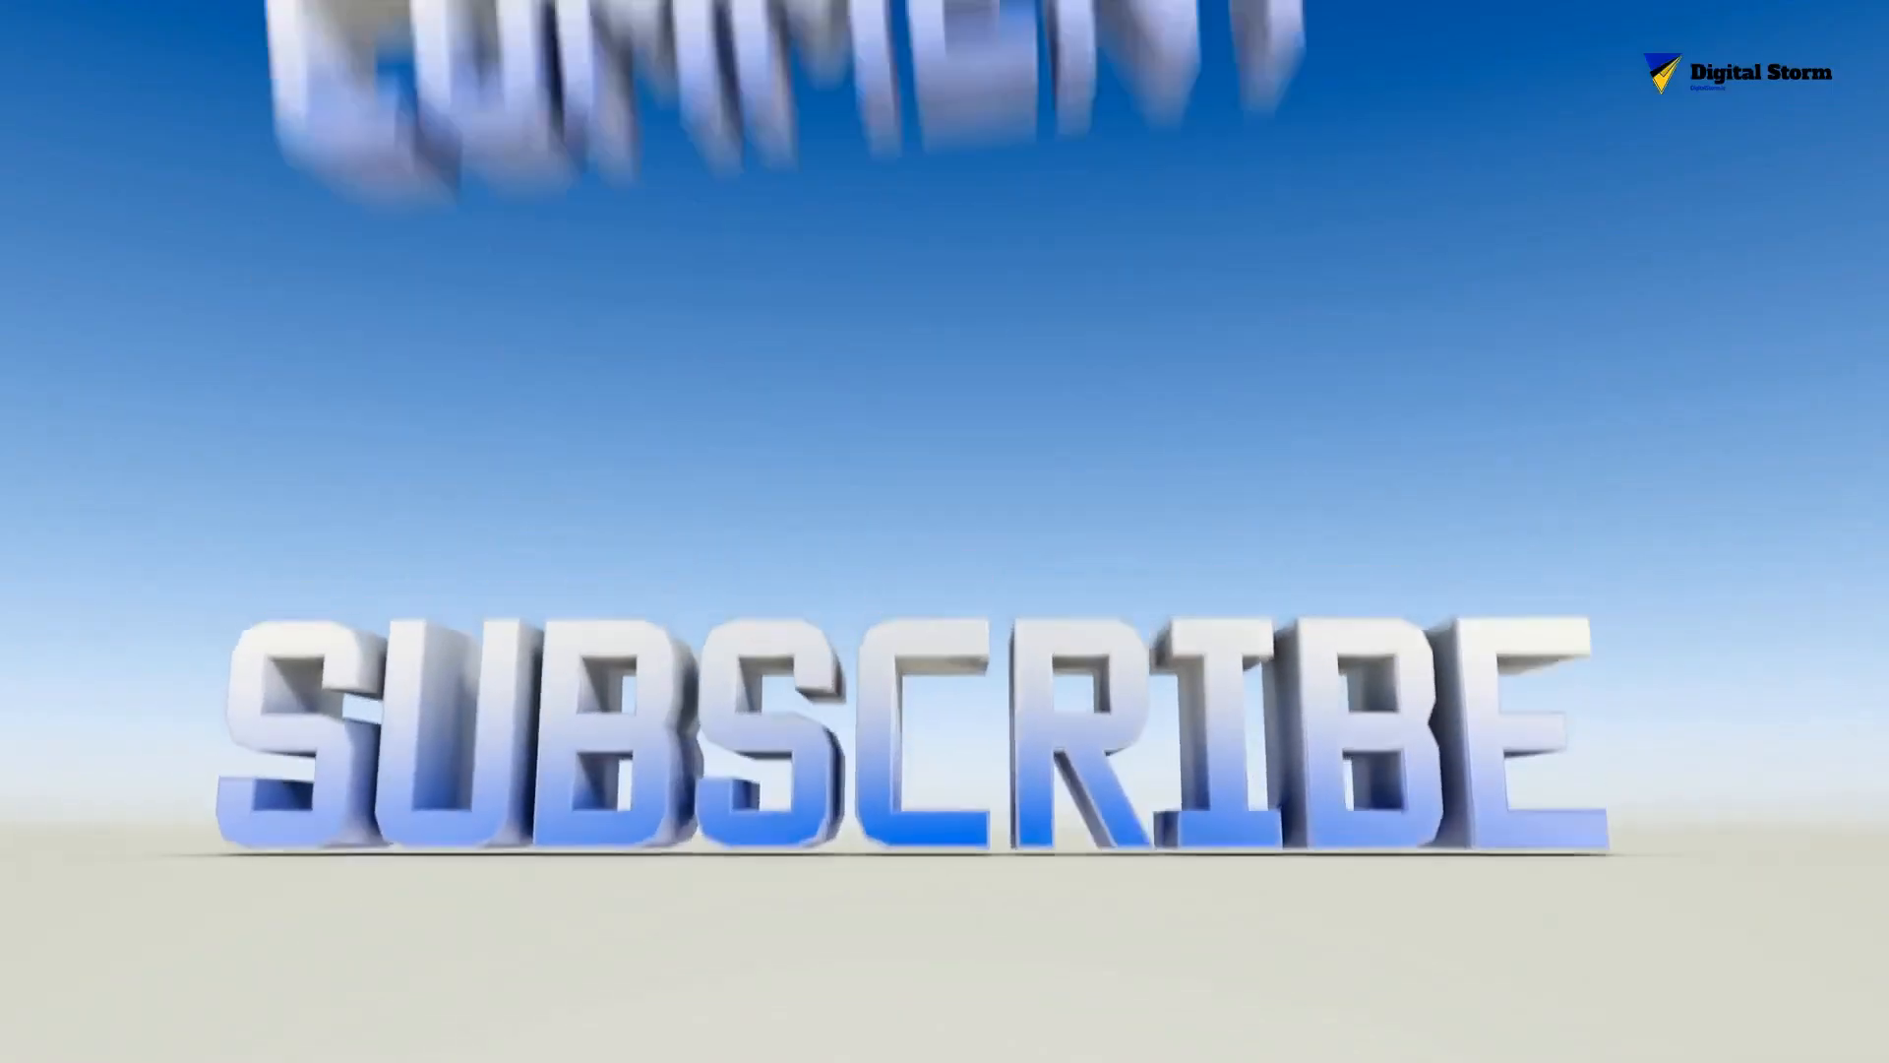